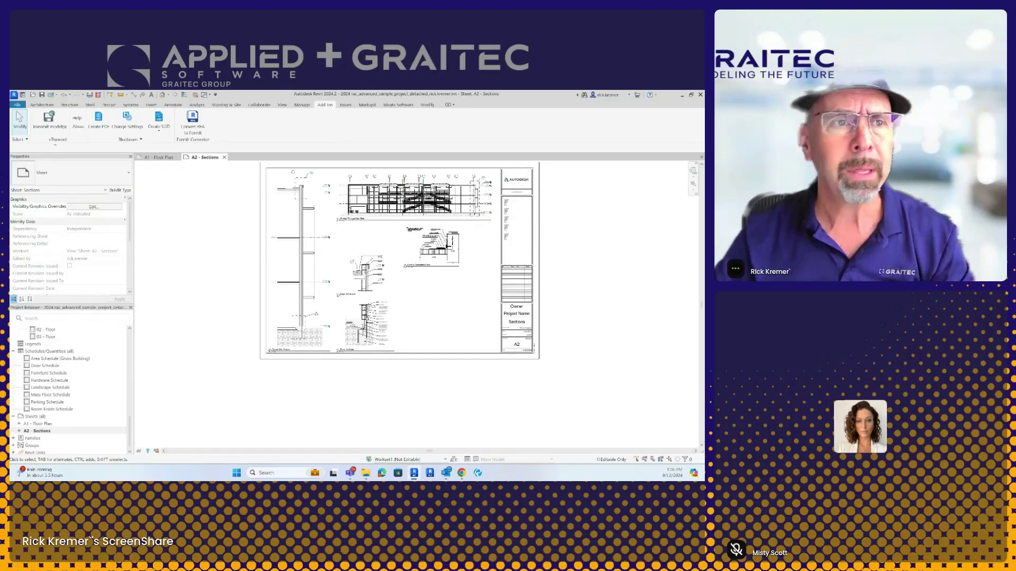
Look through the File menu's export options, close it without exporting, and dismiss the unsynchronized-changes reminder.
click(18, 105)
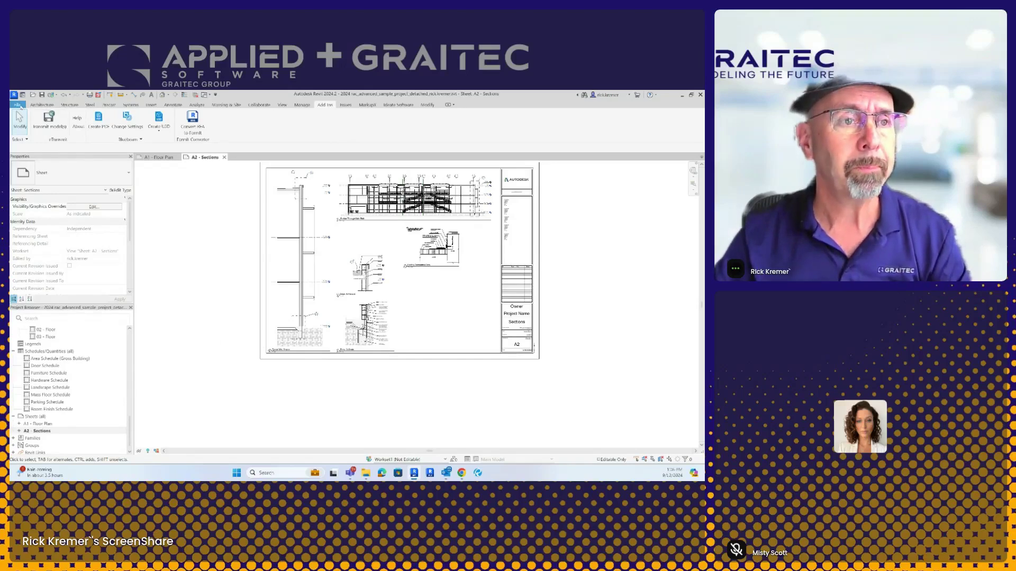
click(328, 106)
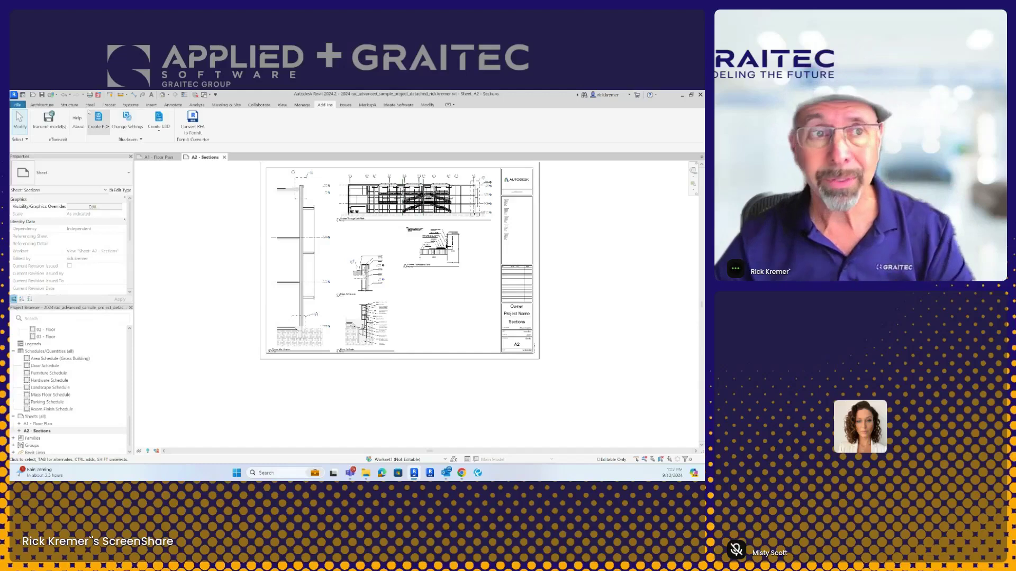
click(21, 104)
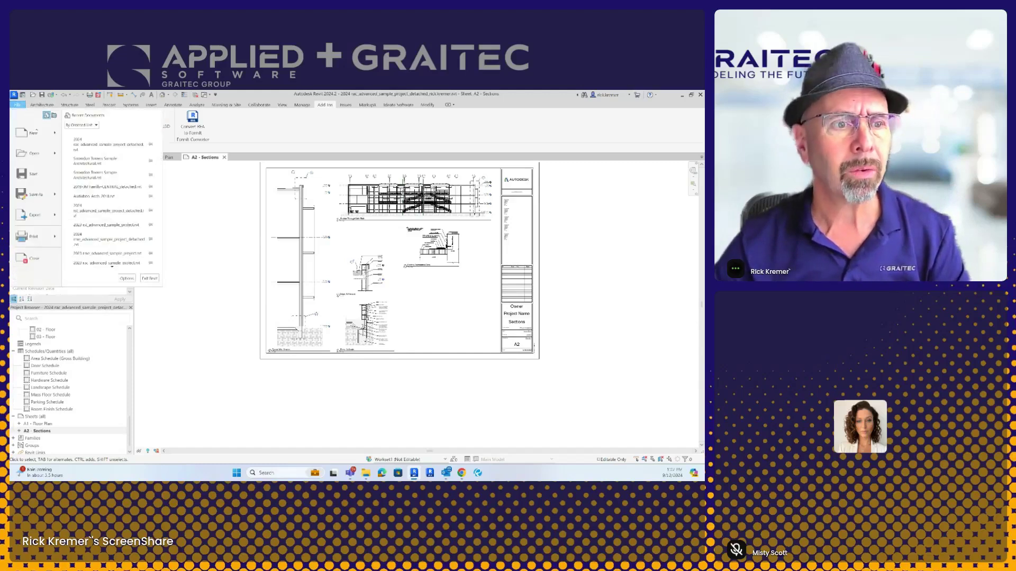
mouse_move(57, 241)
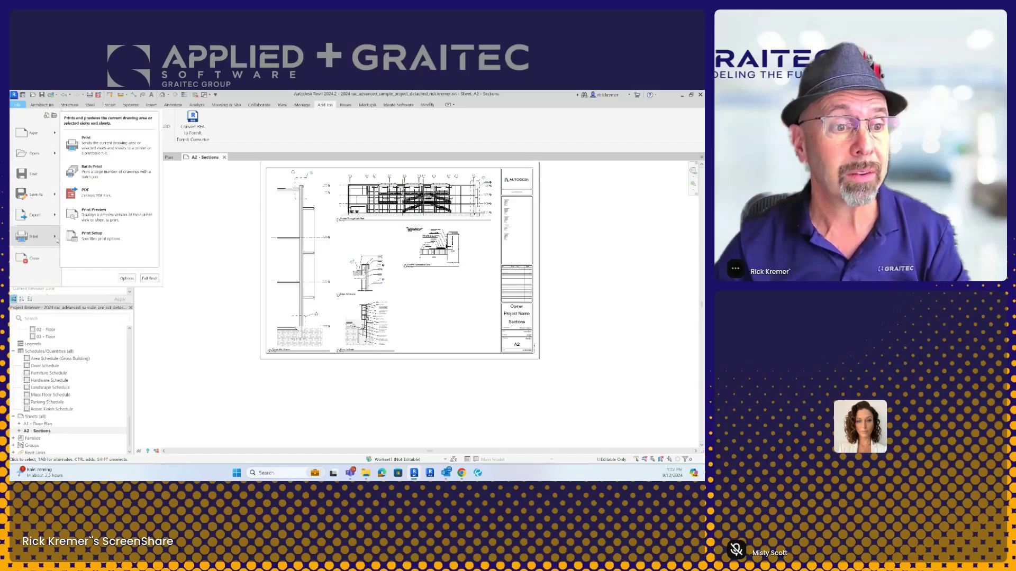
mouse_move(53, 216)
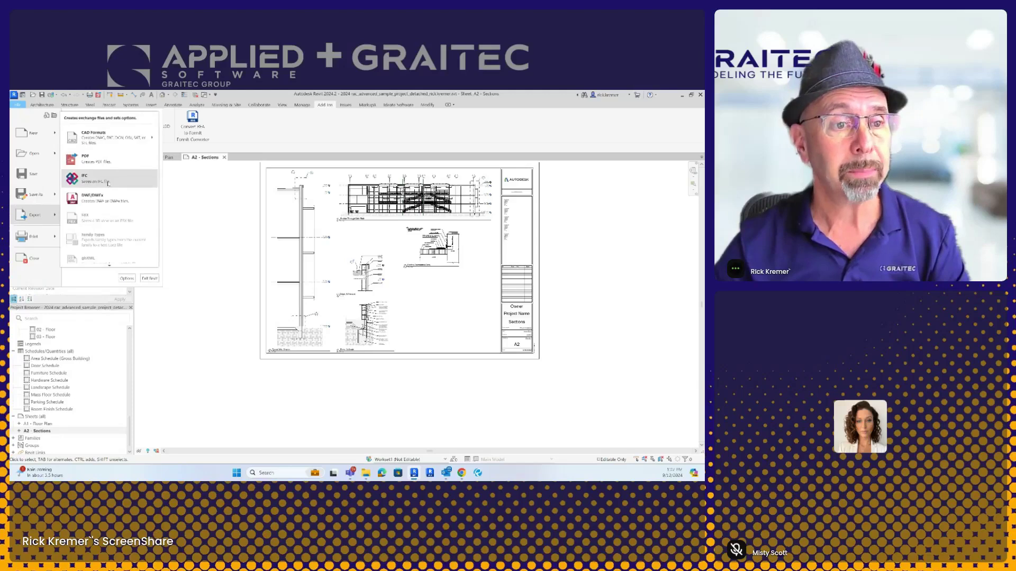
click(212, 213)
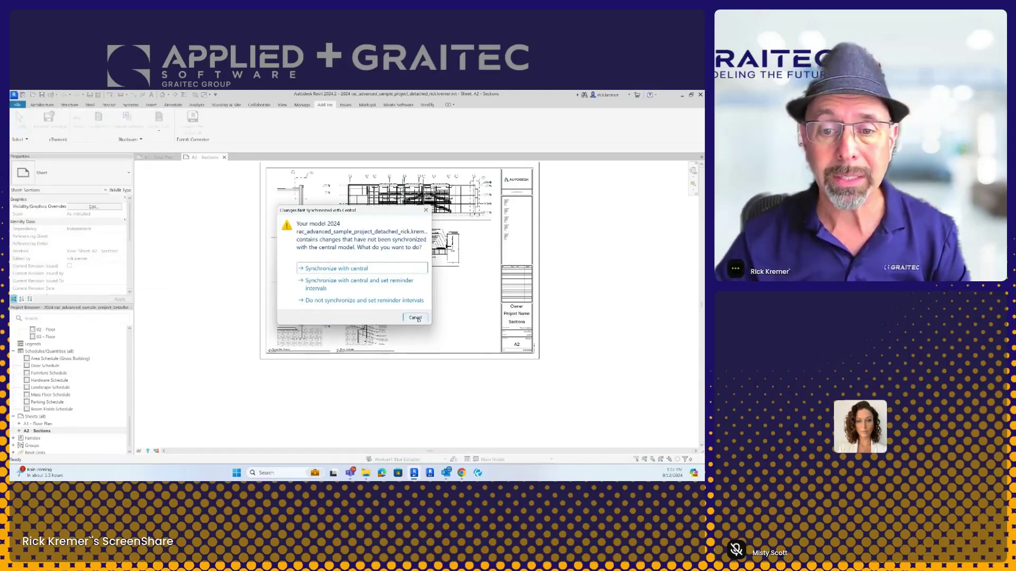
click(415, 318)
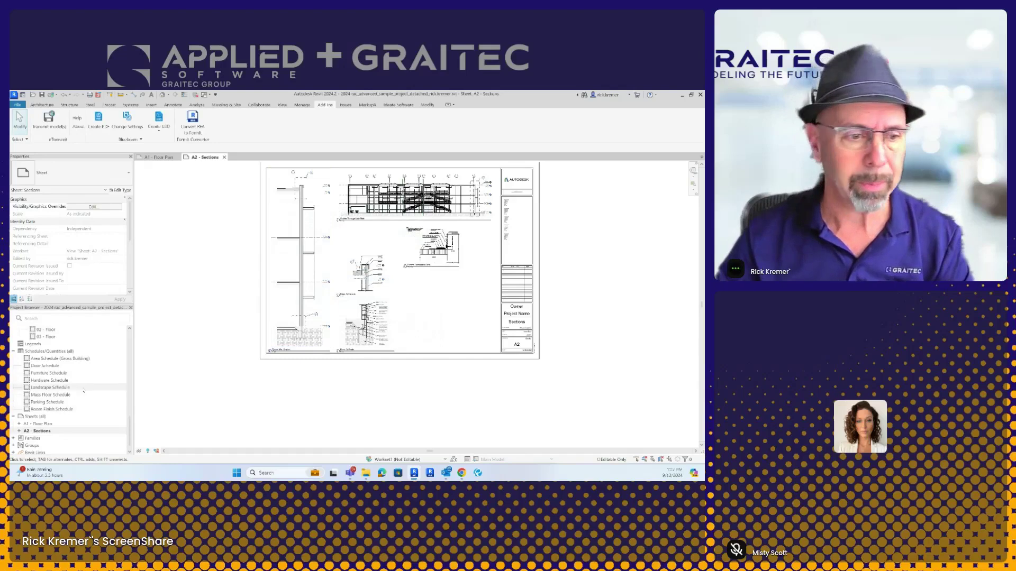
Switch to the A1 - Floor Plan sheet and activate its floor plan viewport.
click(157, 157)
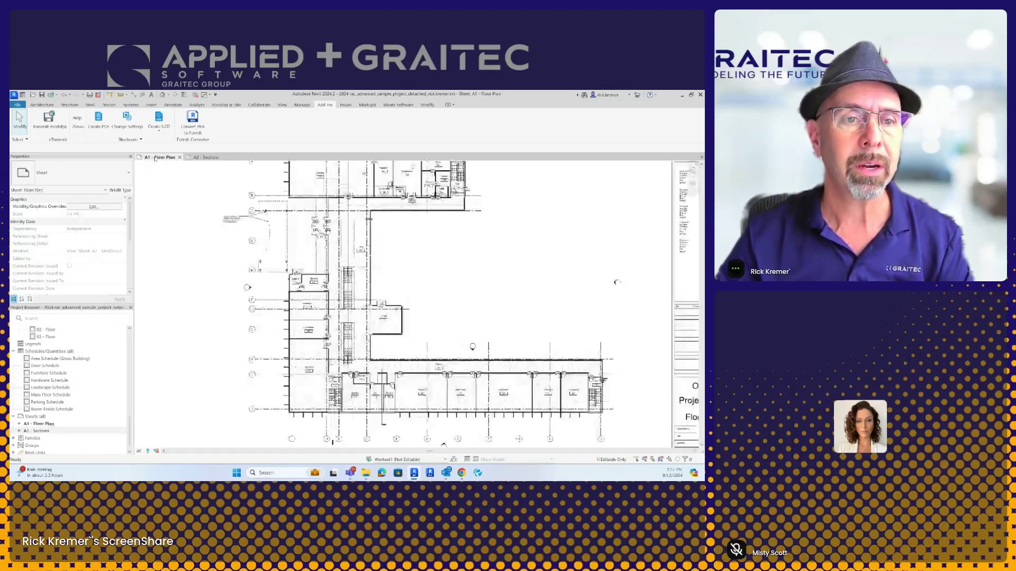
scroll(433, 292, down, 4)
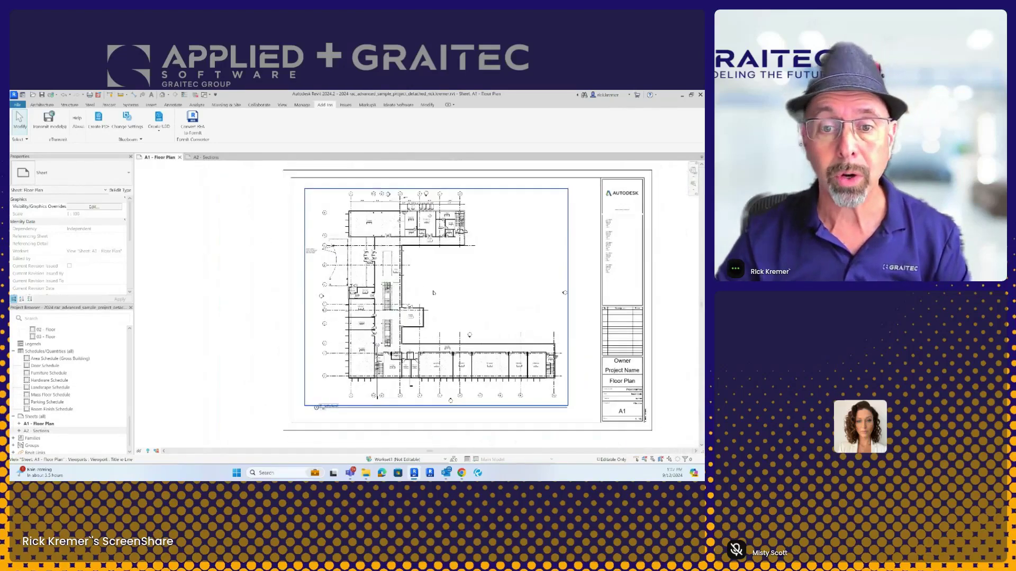
scroll(434, 293, up, 2)
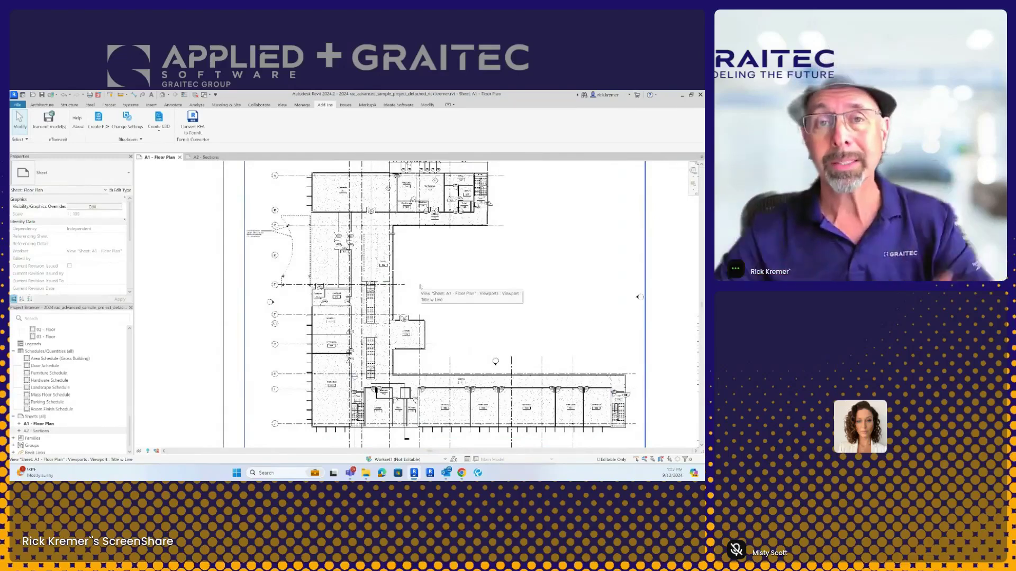
double_click(495, 361)
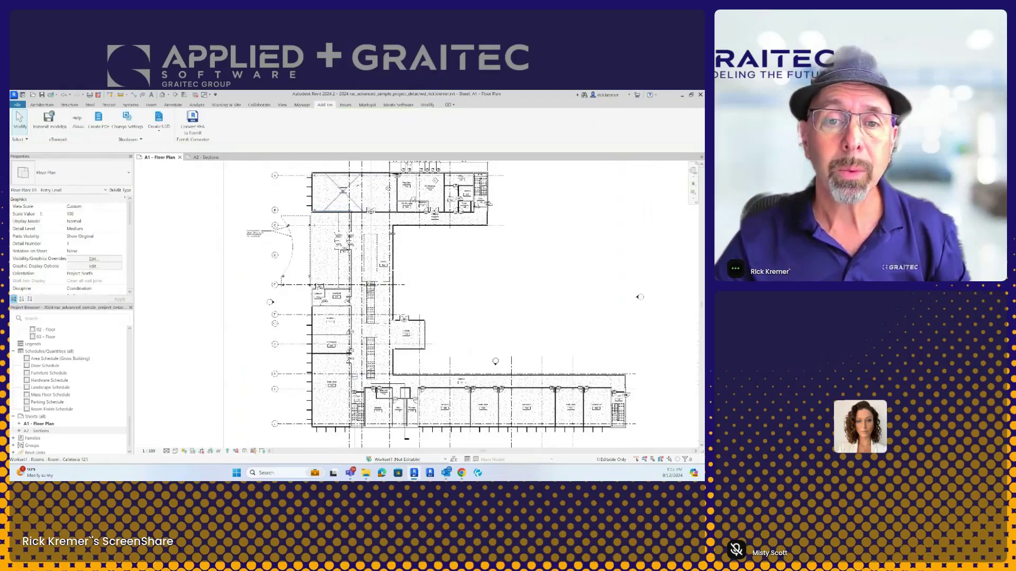
Select the Cafeteria 121 room and clear the selection, twice.
click(356, 184)
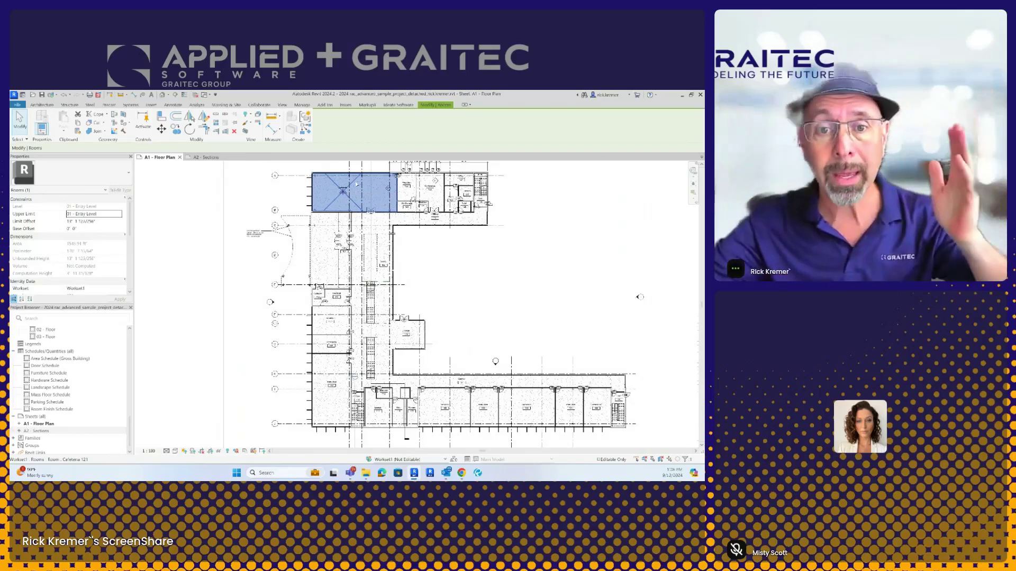
key(Escape)
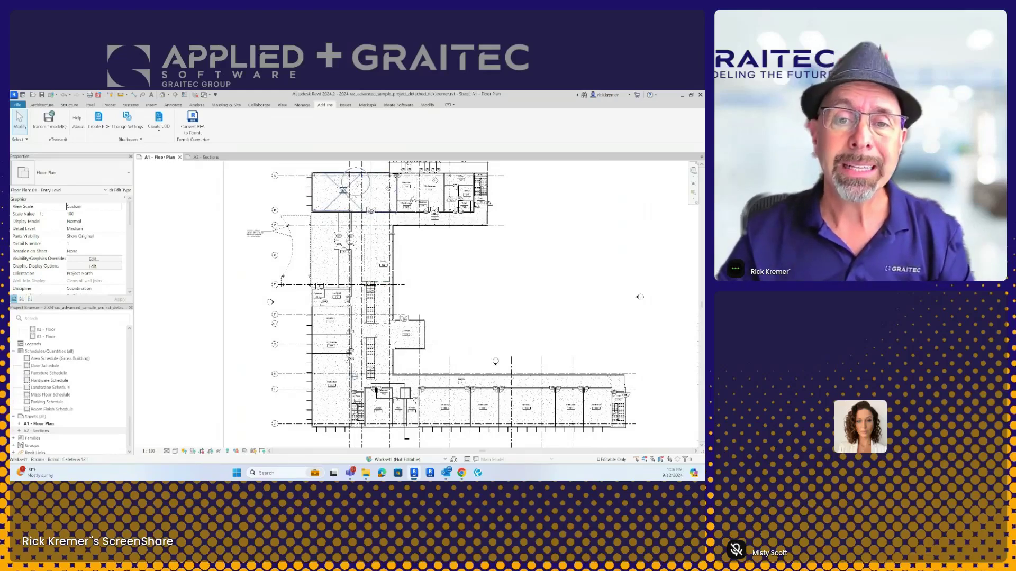
click(351, 186)
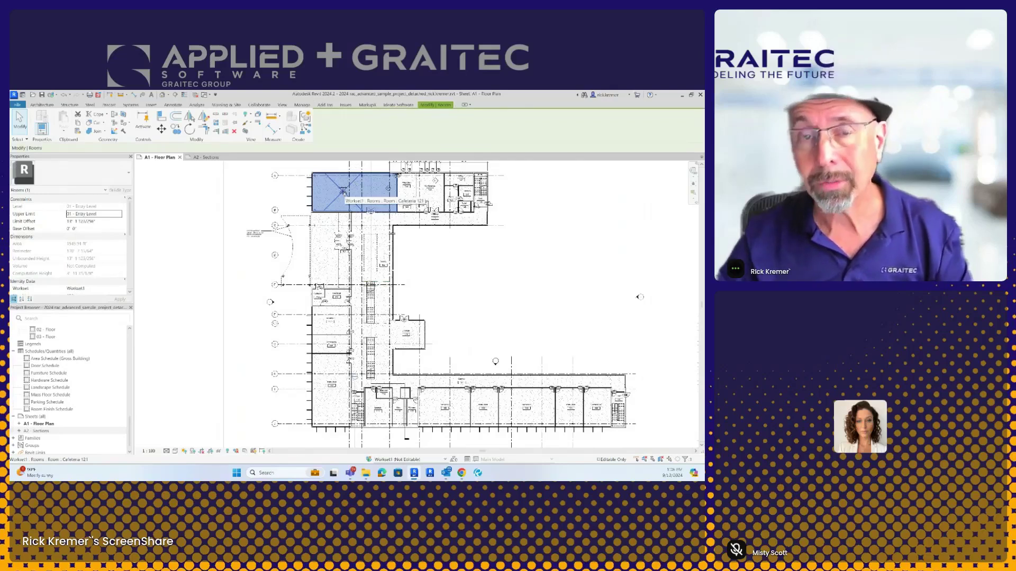
key(Escape)
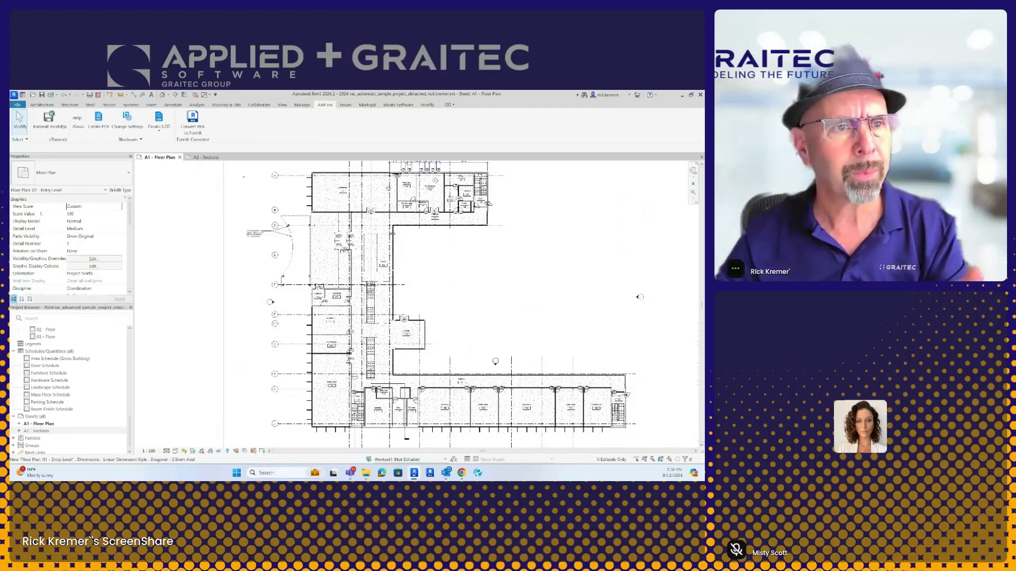
Export the floor plan sheet to PDF through File > Print > PDF as 'export from Revu-boring'.
click(17, 104)
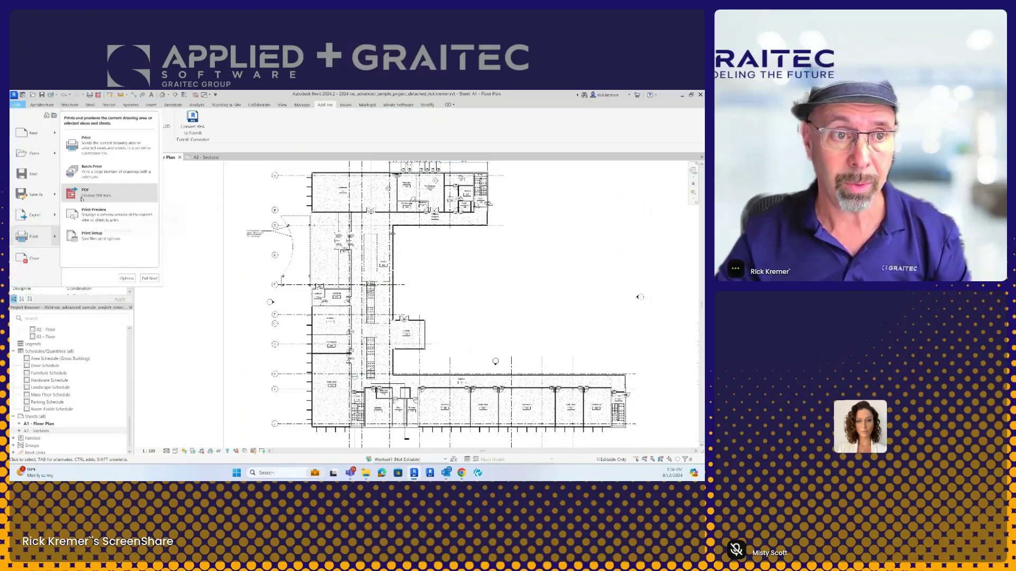
click(85, 191)
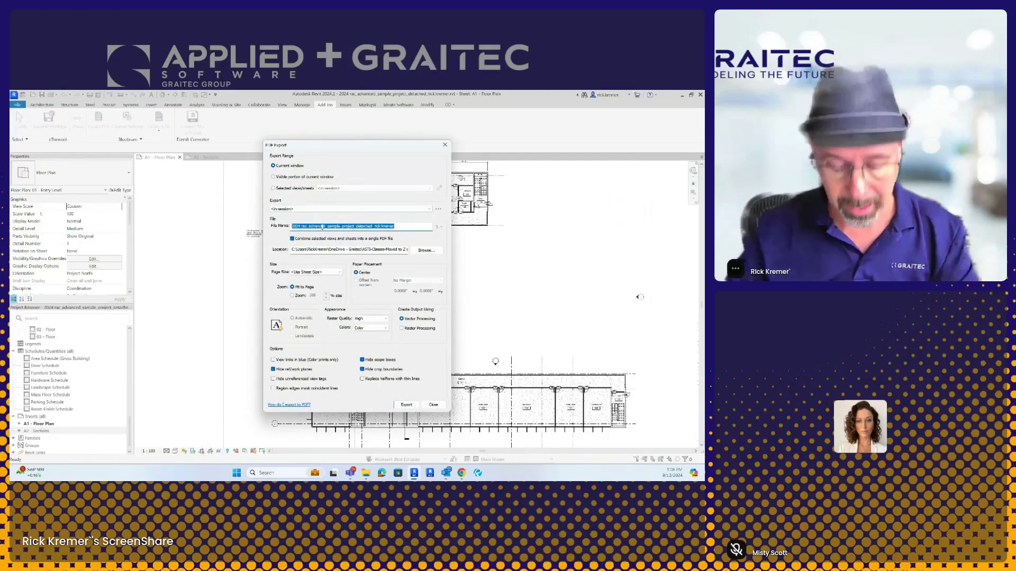
text(export from Rev)
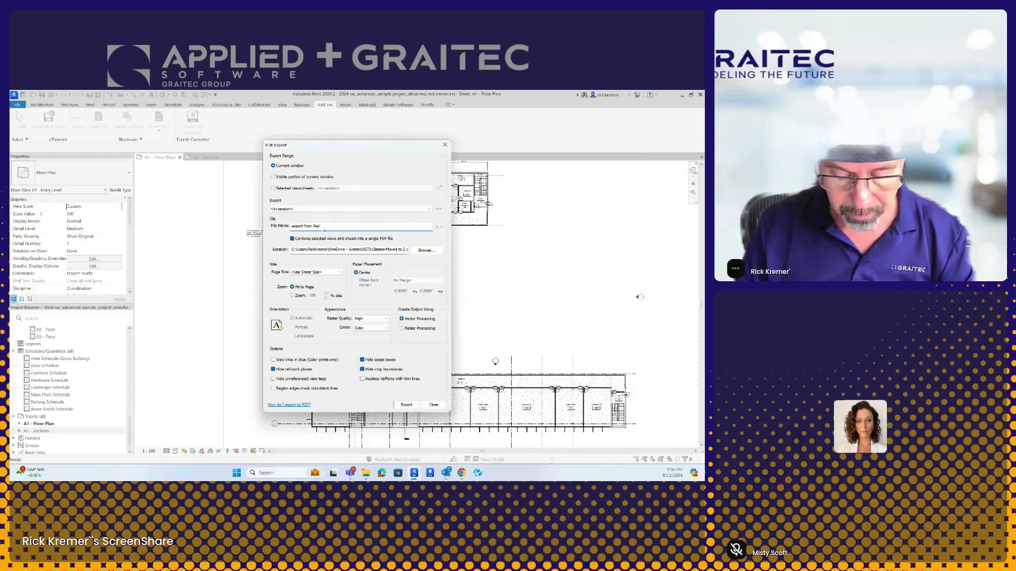
text(it-bot)
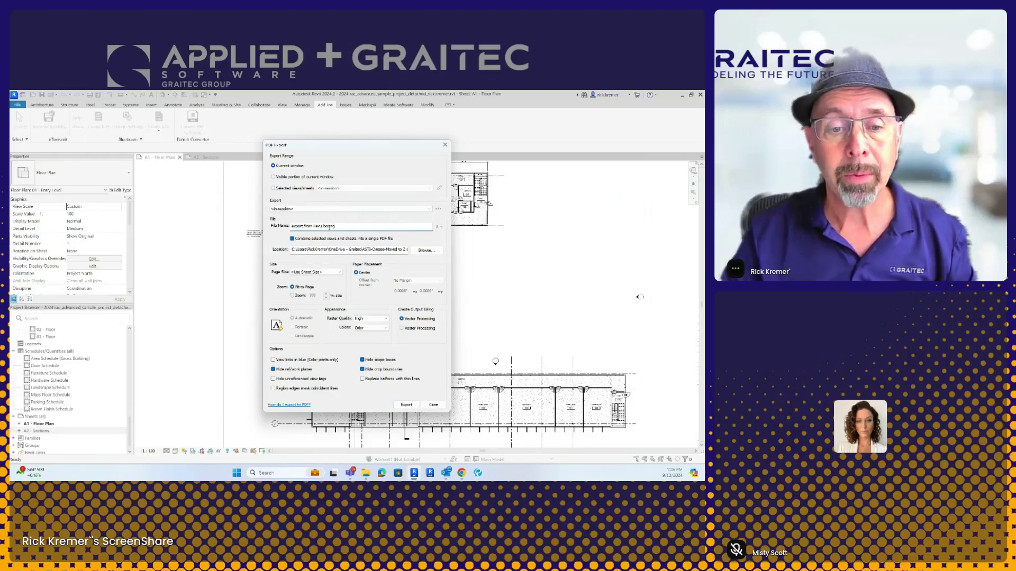
click(418, 407)
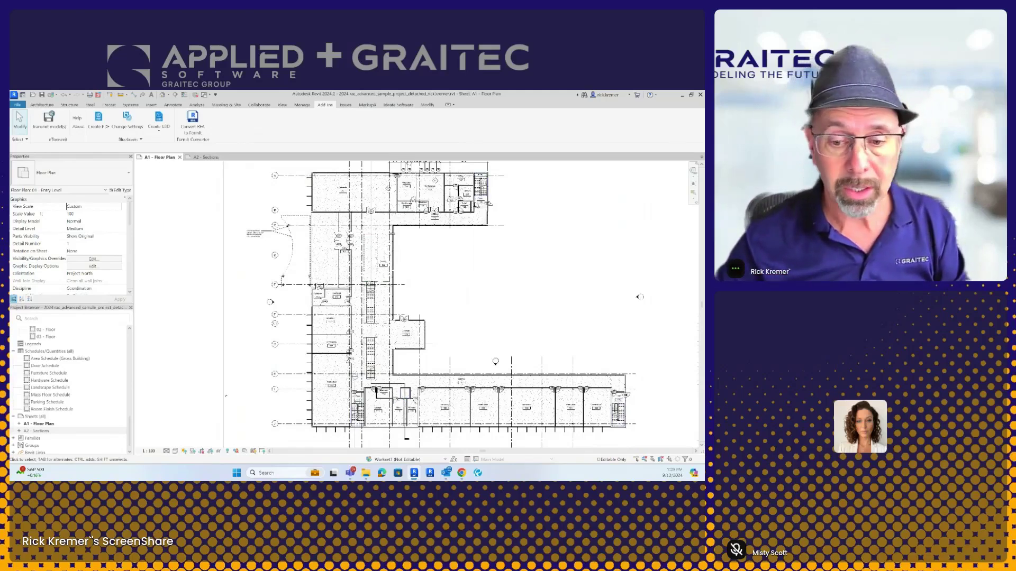
mouse_move(366, 473)
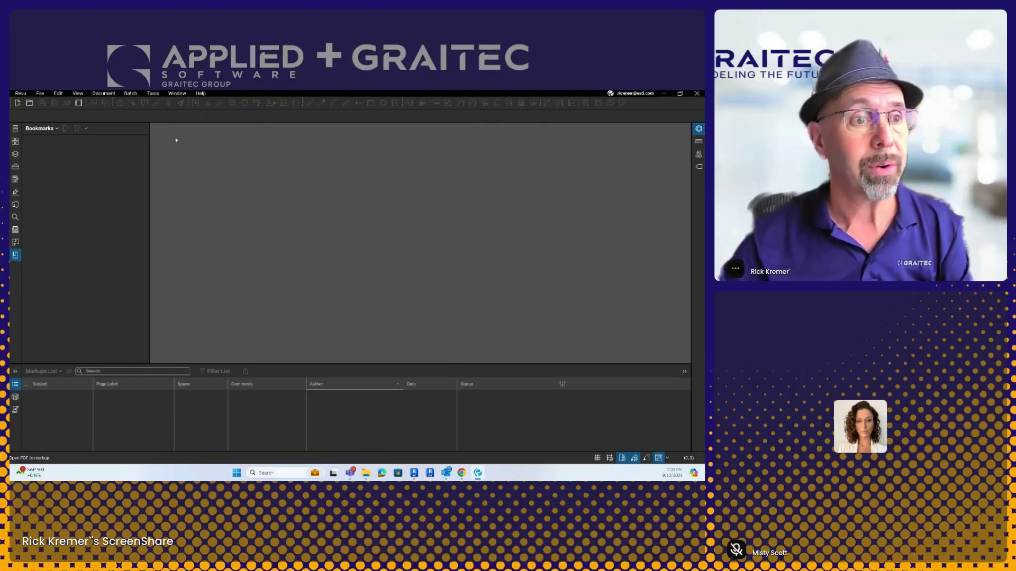
Open export from Revu-boring.pdf in Revu from the Open dialog.
click(30, 104)
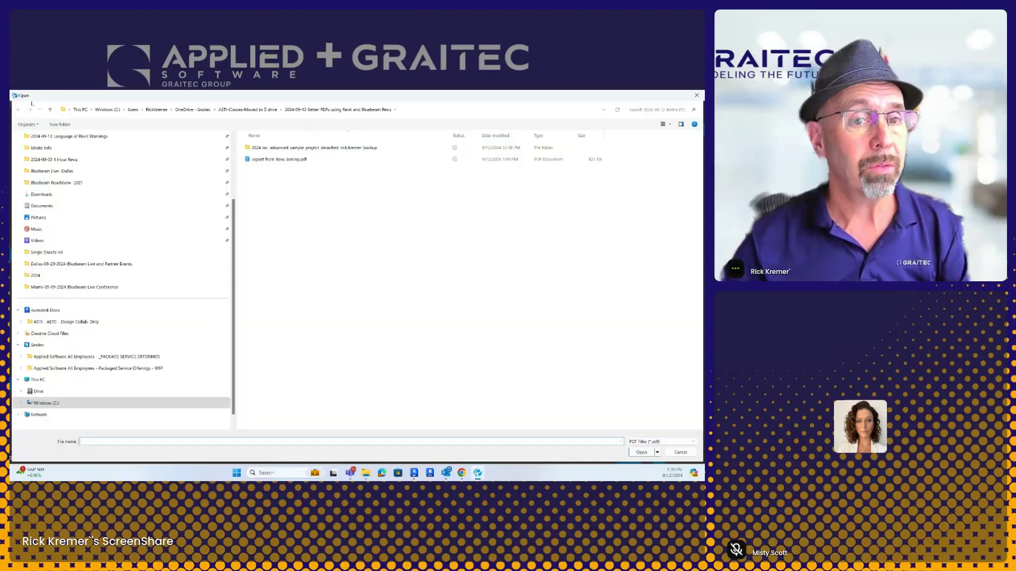
click(274, 161)
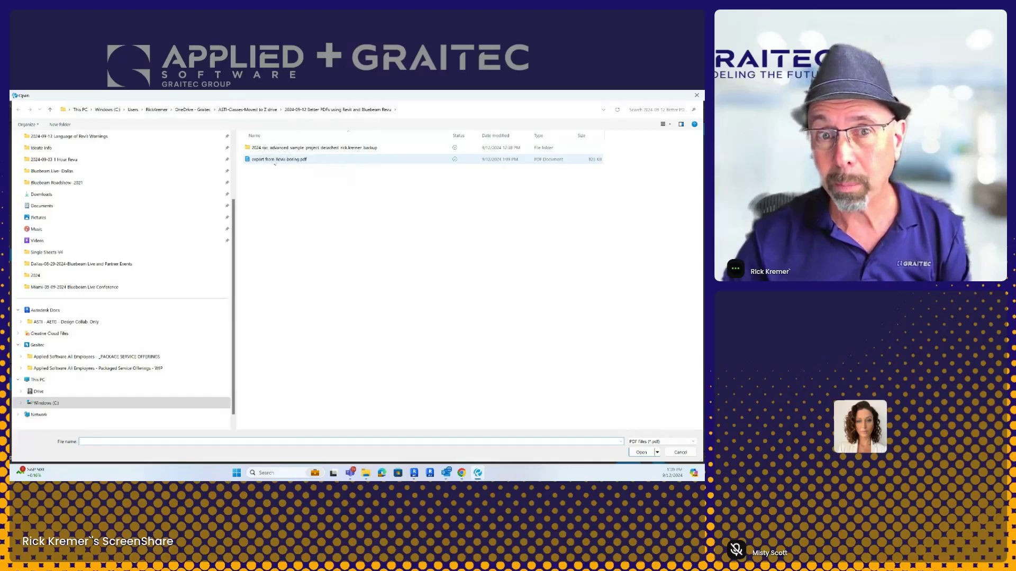
double_click(274, 161)
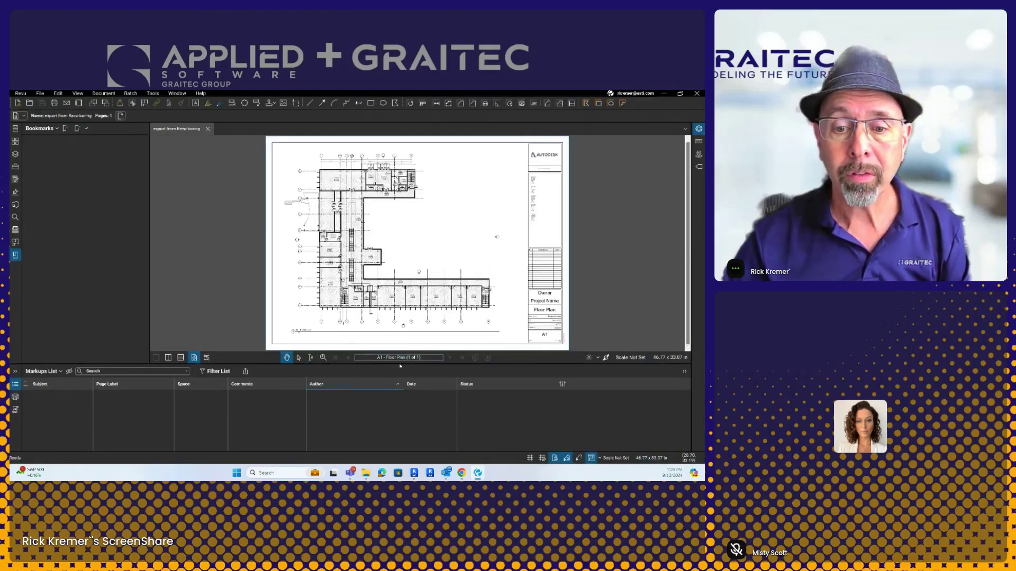
Shrink the Markups List, zoom and pan to the upper-left wing, and pick the Cloud+ tool.
drag(400, 368, 400, 393)
scroll(353, 213, up, 5)
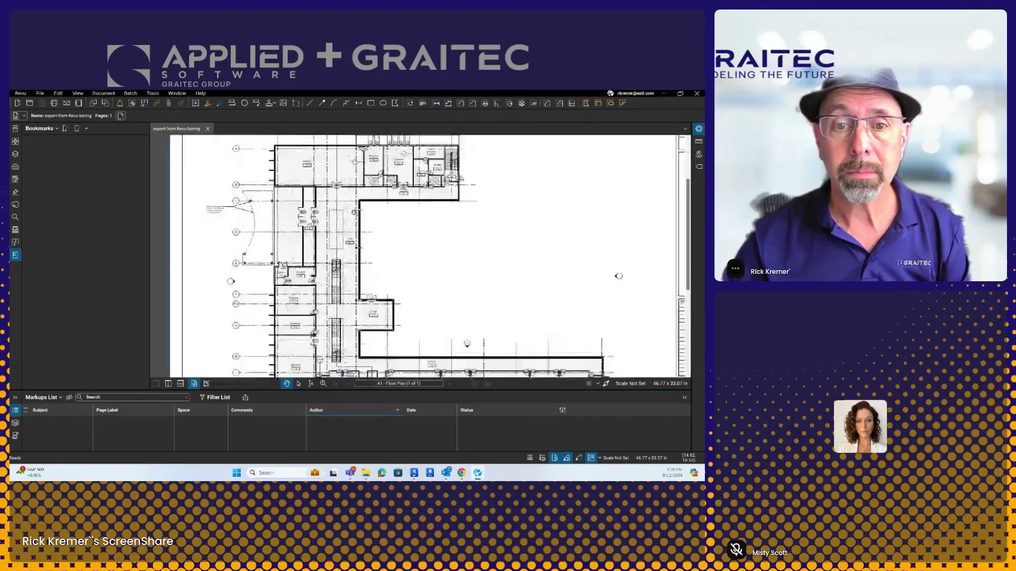
drag(353, 212, 360, 257)
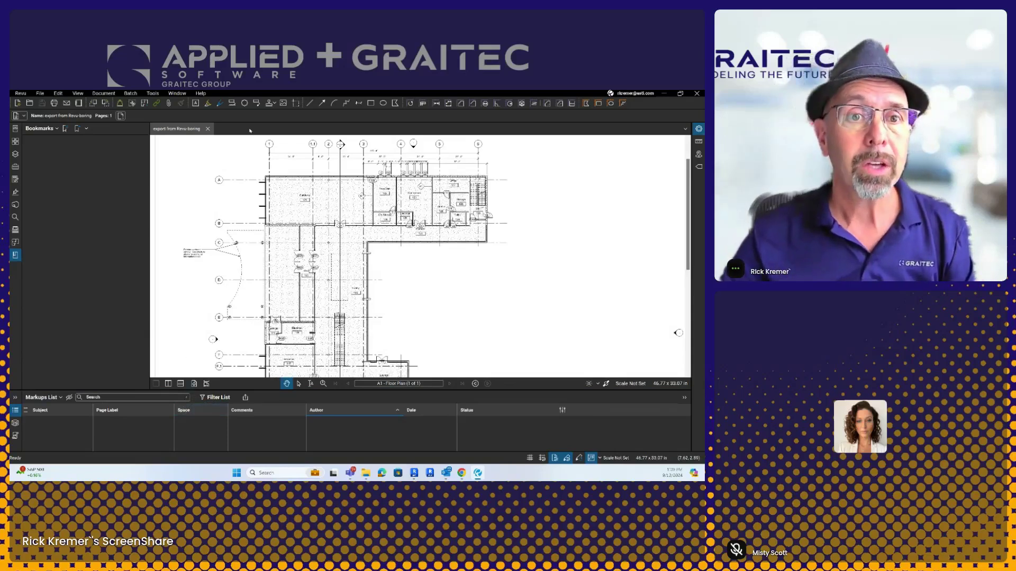
click(232, 103)
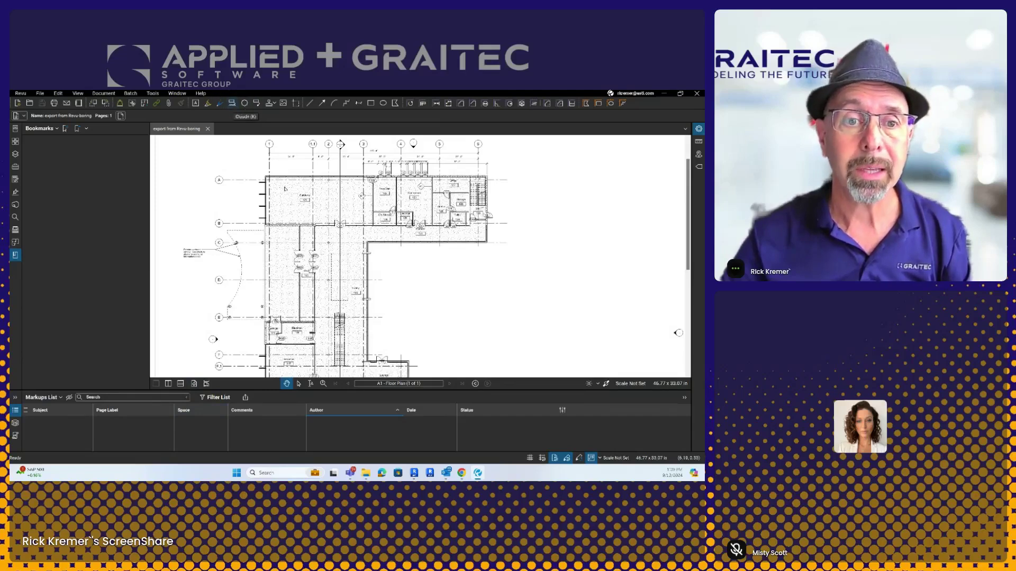
Draw a cloud in the upper-left room with the callout 'need to show furniture'.
drag(279, 189, 292, 204)
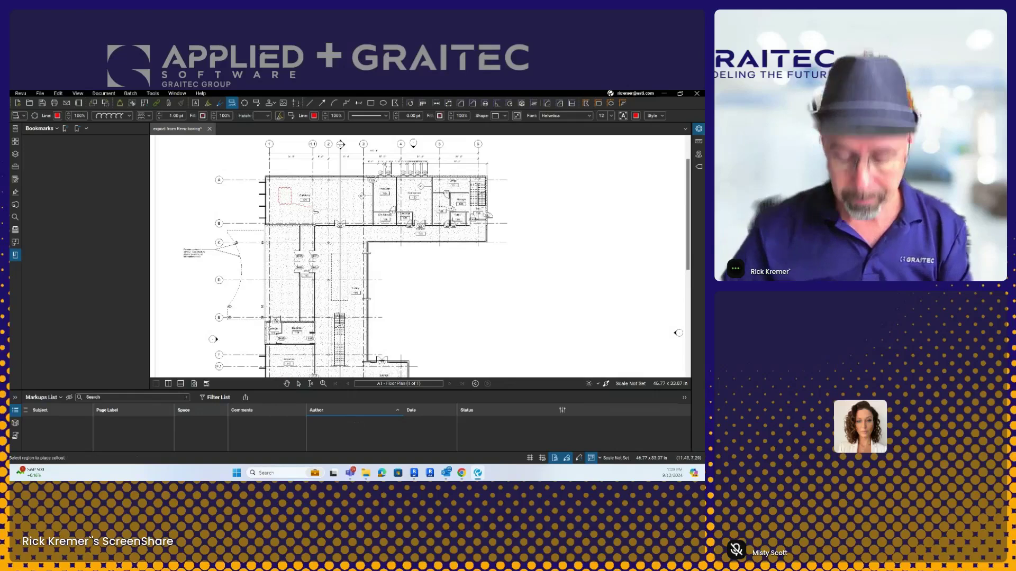
click(317, 210)
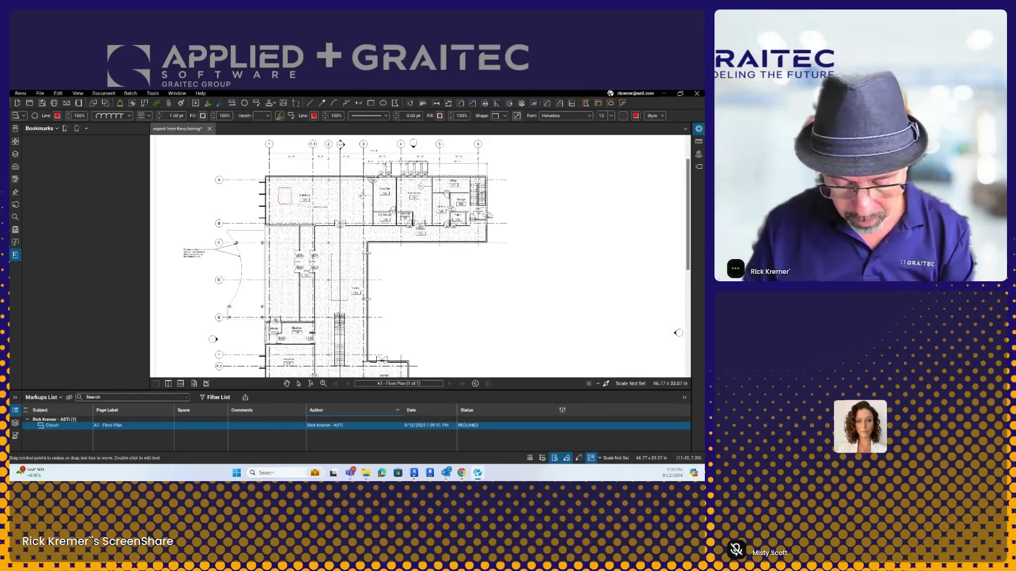
key(Escape)
click(296, 211)
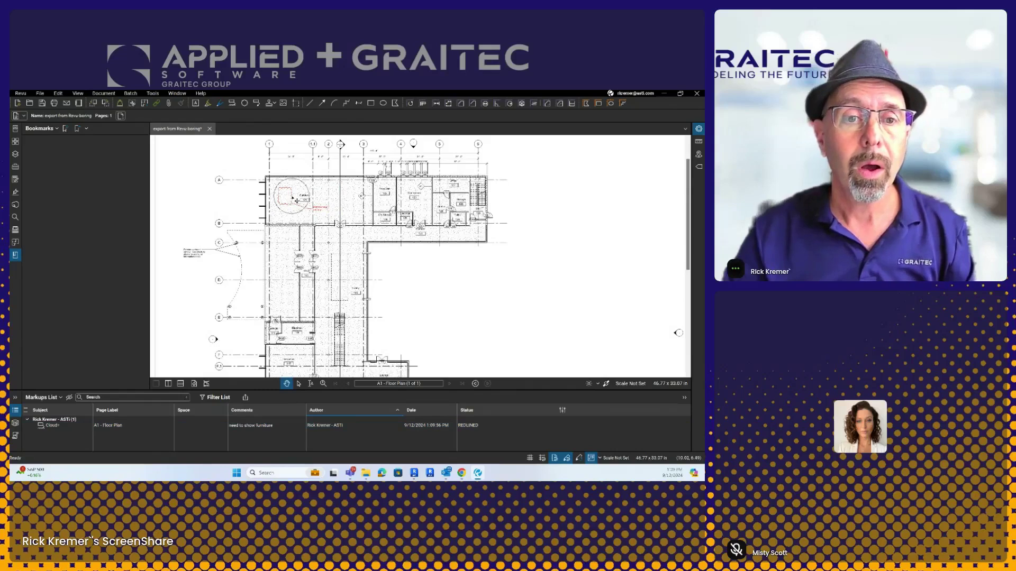
Select the cloud markup and check its page label and Space entries in the Markups List.
click(297, 201)
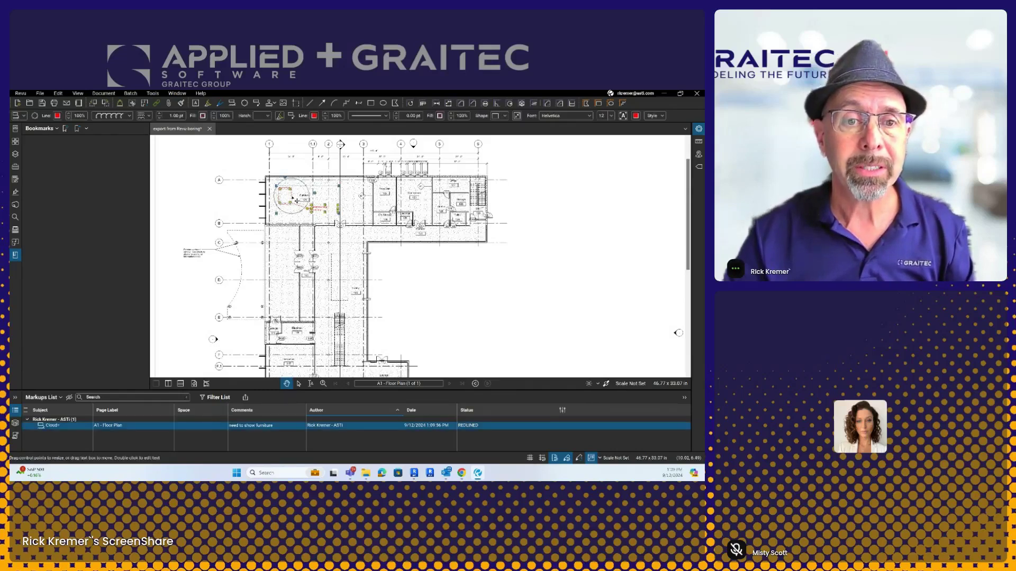
click(111, 427)
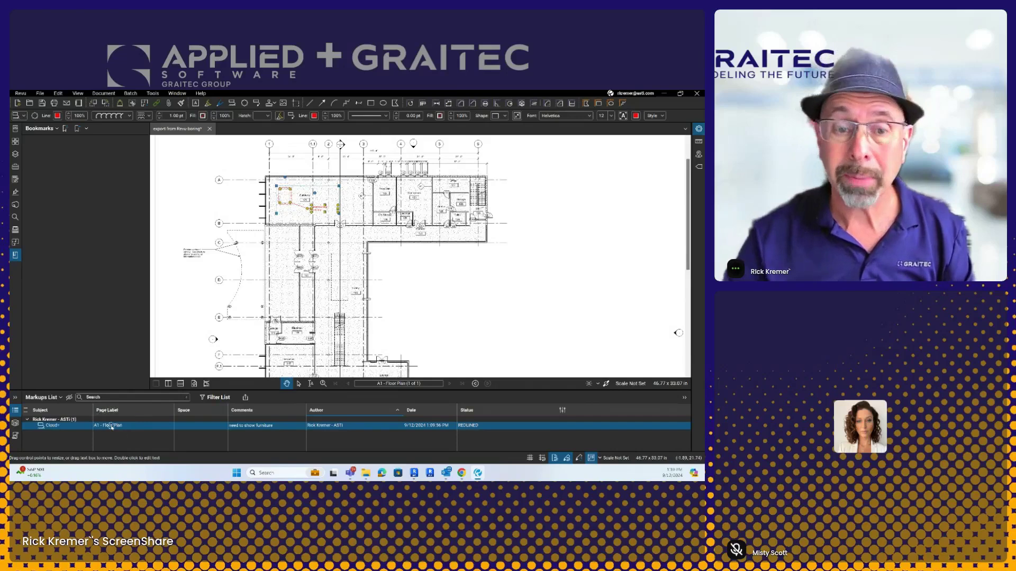
click(185, 426)
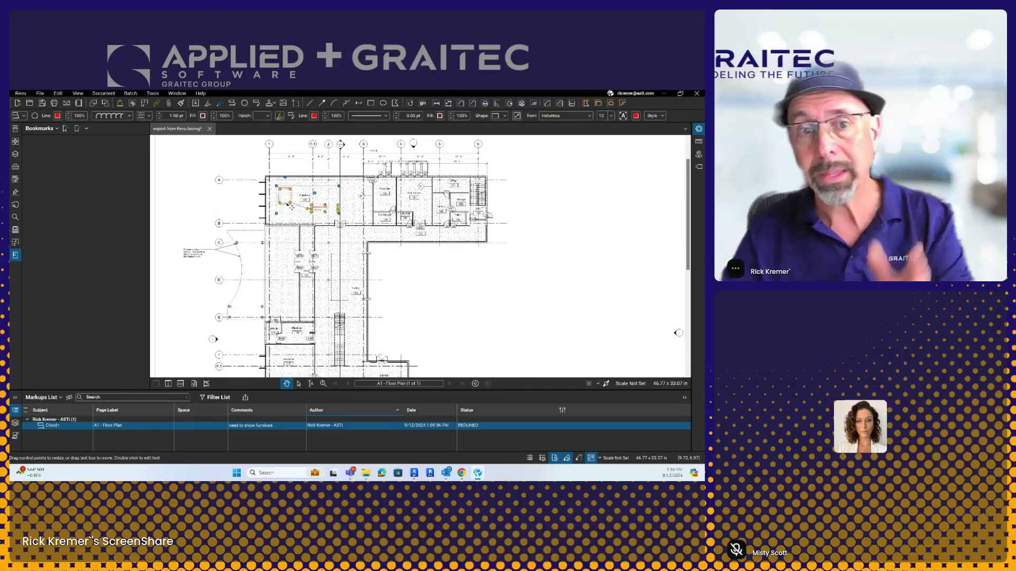
click(213, 129)
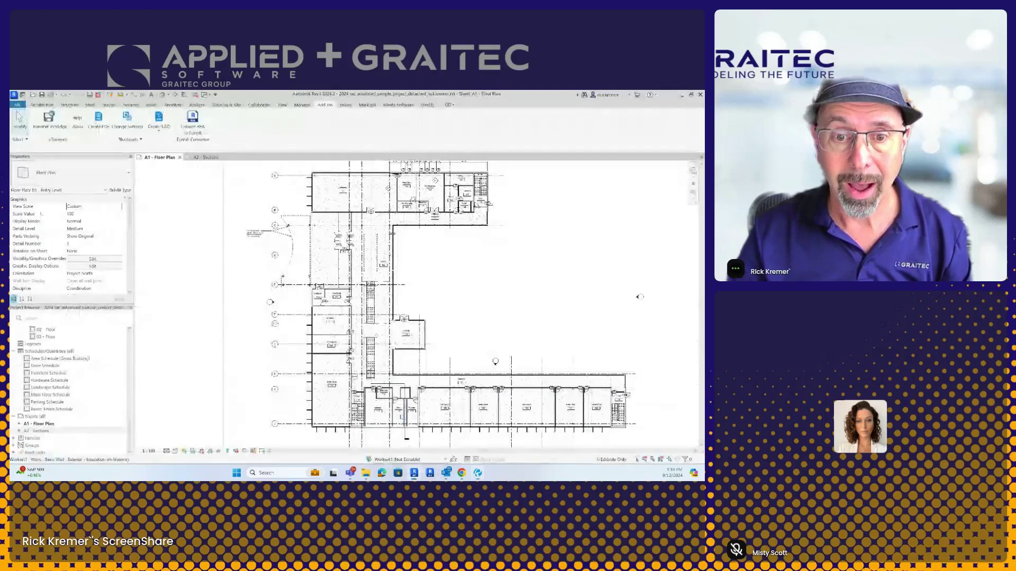
Switch back to the Revit window showing the A1 - Floor Plan sheet.
click(414, 476)
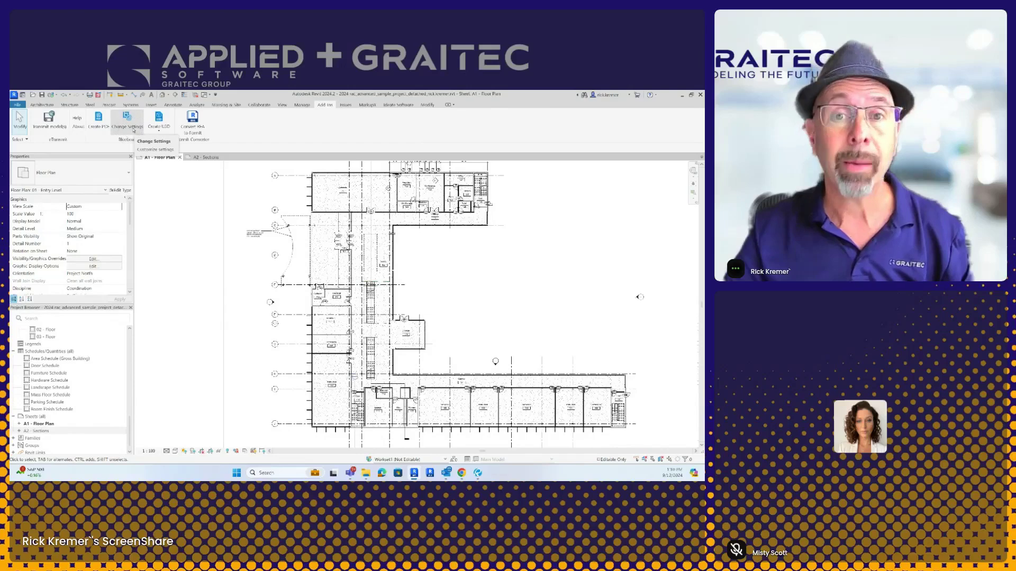
Open Bluebeam Conversion Settings with Export Rooms to Spaces checked and export only the current sheet.
click(127, 129)
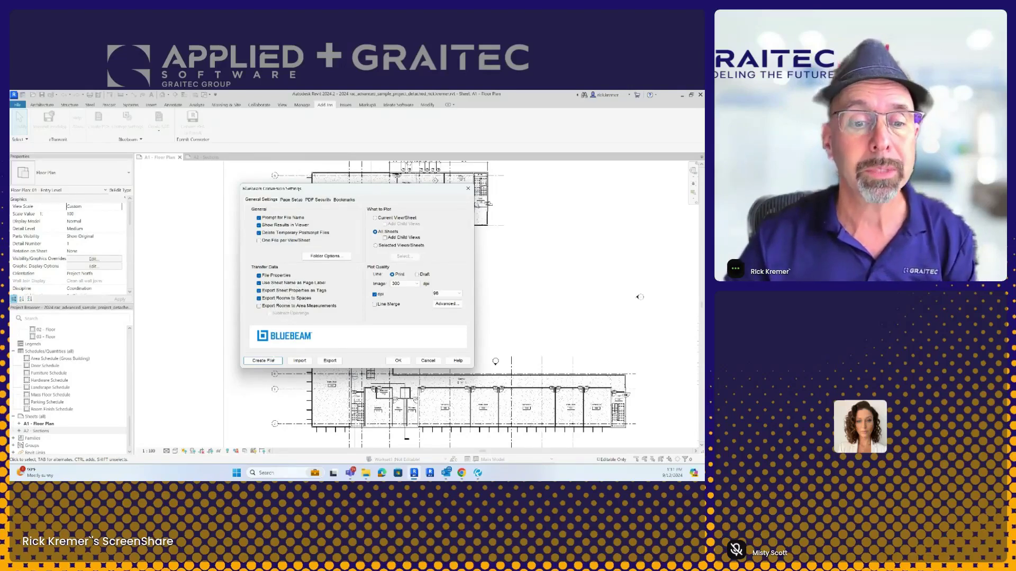
click(265, 361)
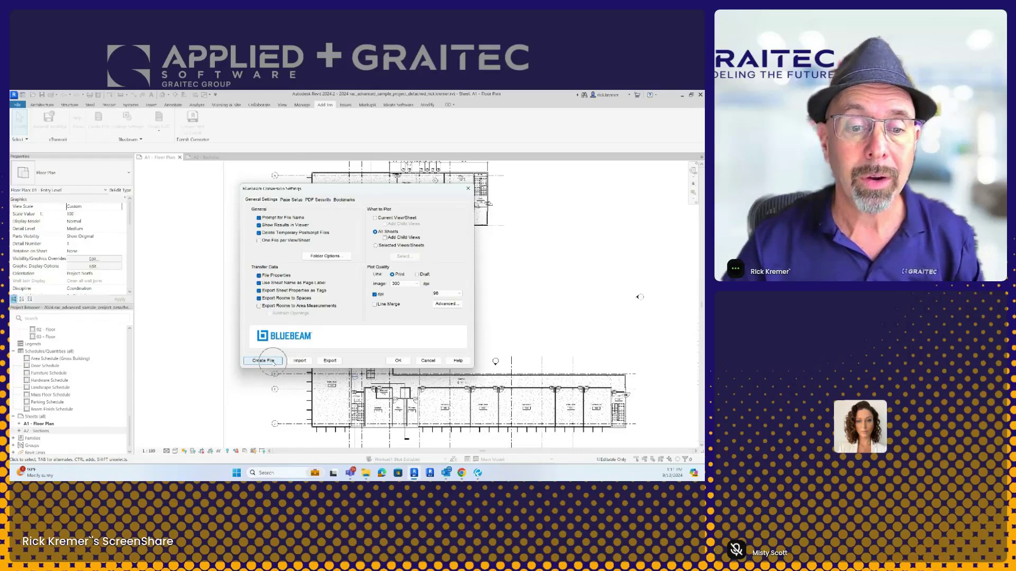
click(391, 218)
Save the PDF as 'Printed with Bluebeam - yeah' and open it in Revu past the password prompt.
click(271, 360)
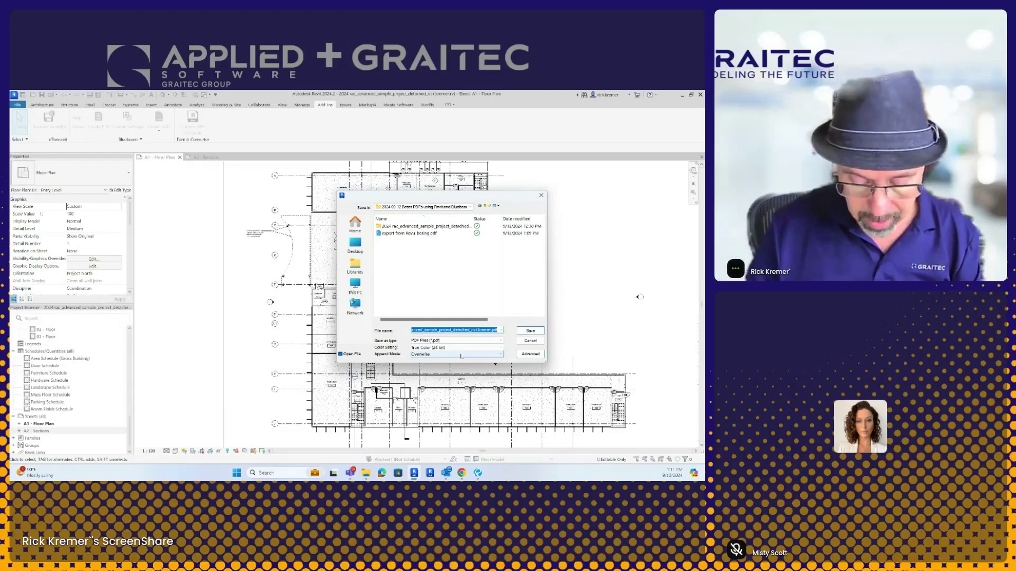
text(exp)
key(BackSpace)
key(BackSpace)
key(BackSpace)
key(BackSpace)
key(BackSpace)
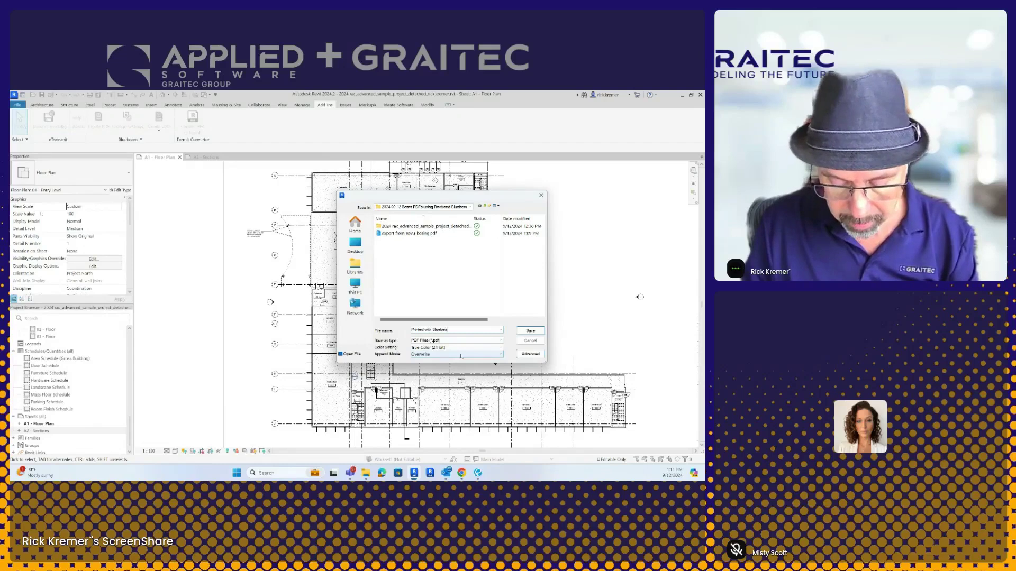
text(- yeah)
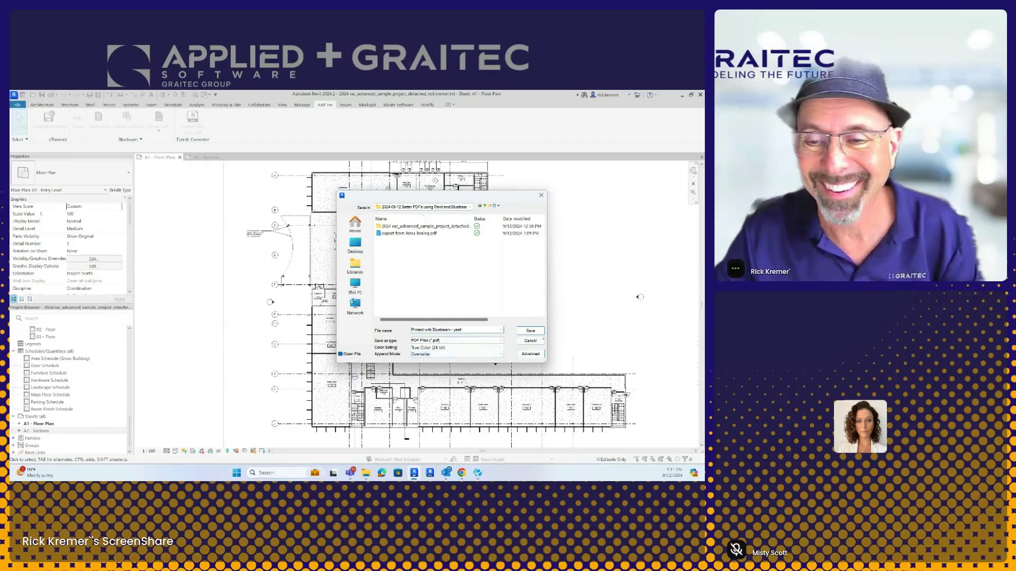
click(536, 331)
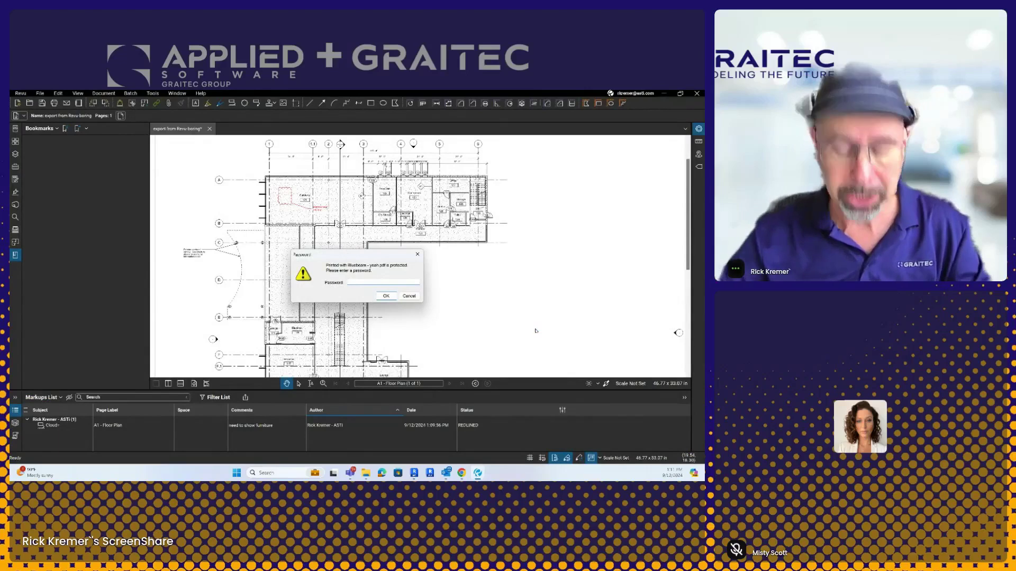
key(Return)
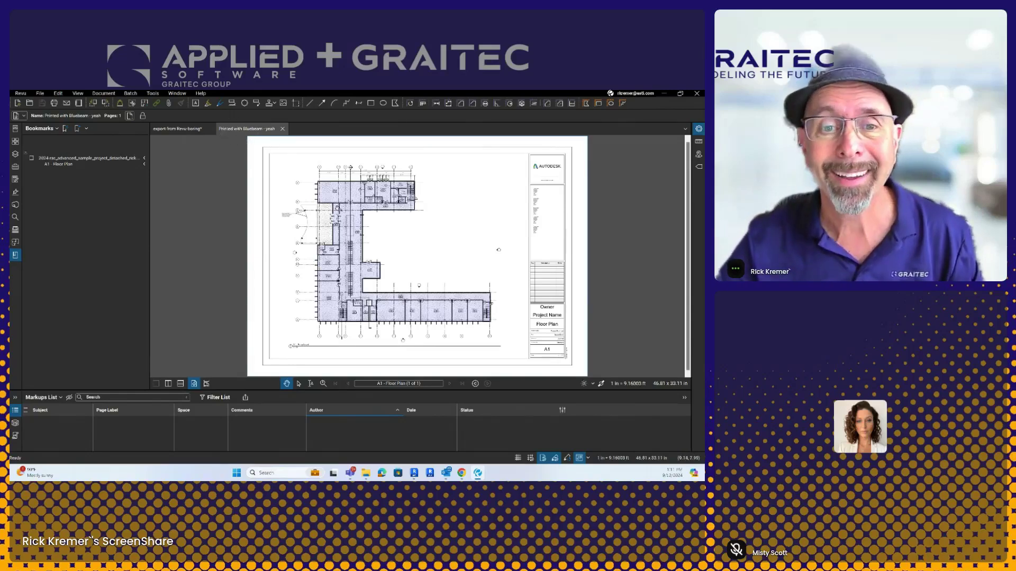
Compare the two PDF tabs, then show the Spaces panel listing Revit rooms like Cafeteria 121.
click(183, 127)
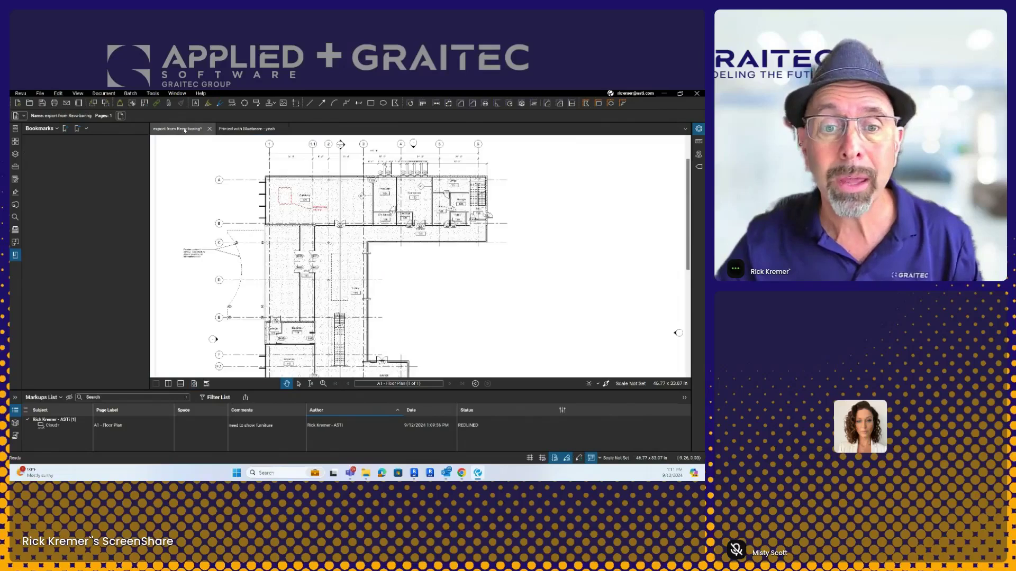
click(219, 128)
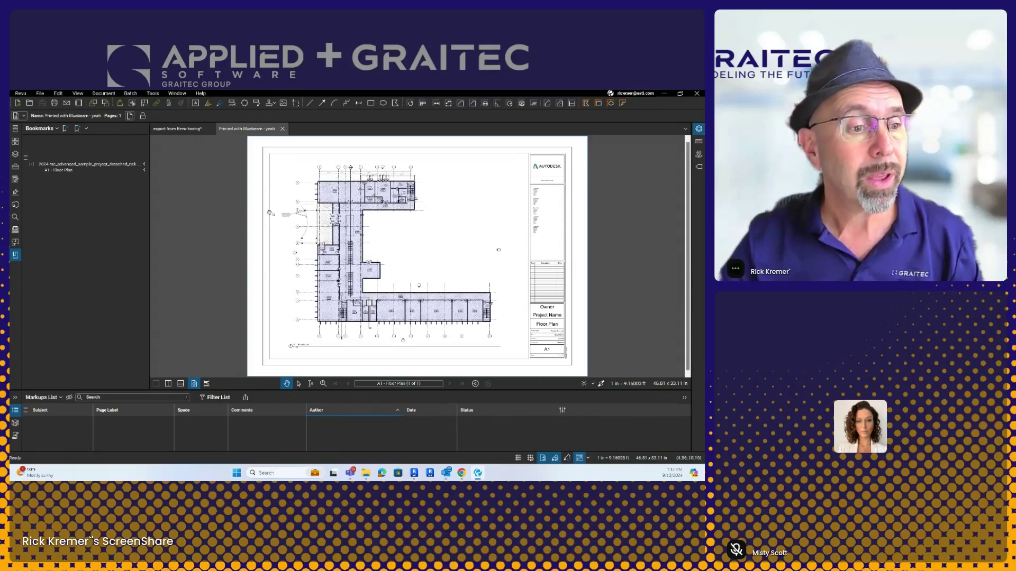
click(16, 243)
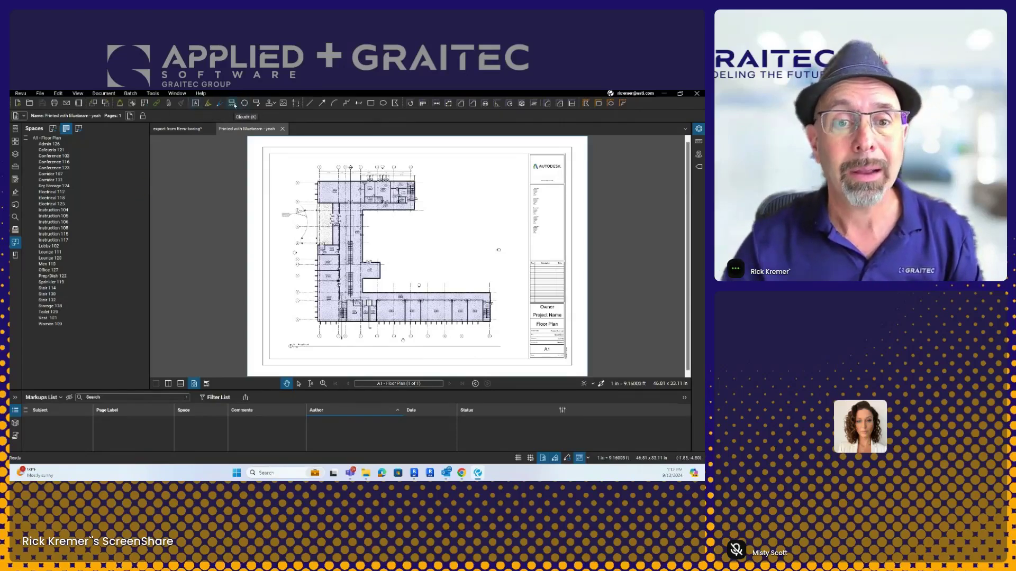
Add a cloud callout in Cafeteria 121 reading 'need to add furniture layout'.
click(231, 104)
scroll(339, 212, up, 5)
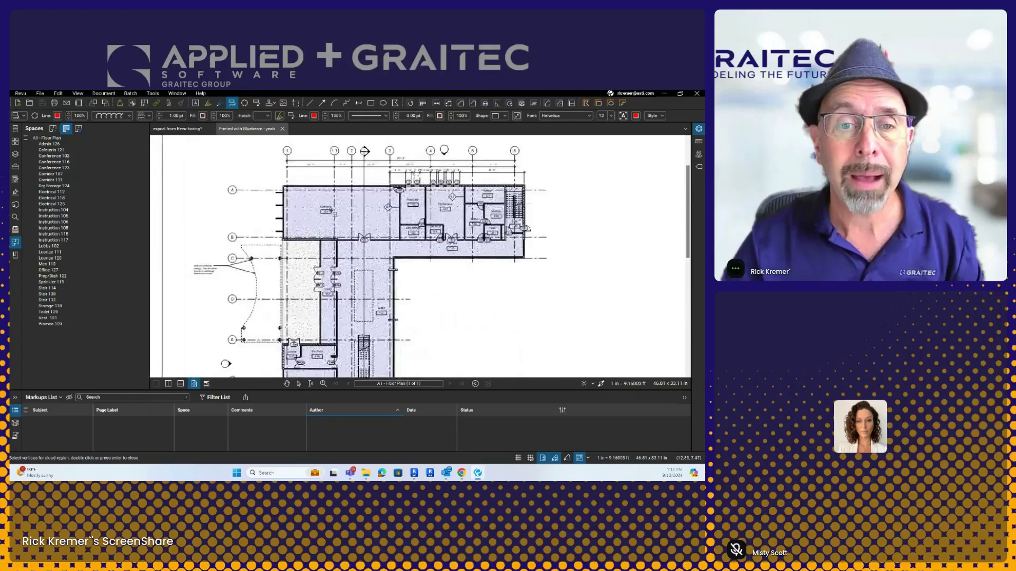
drag(259, 230, 291, 252)
click(350, 240)
text(need to a)
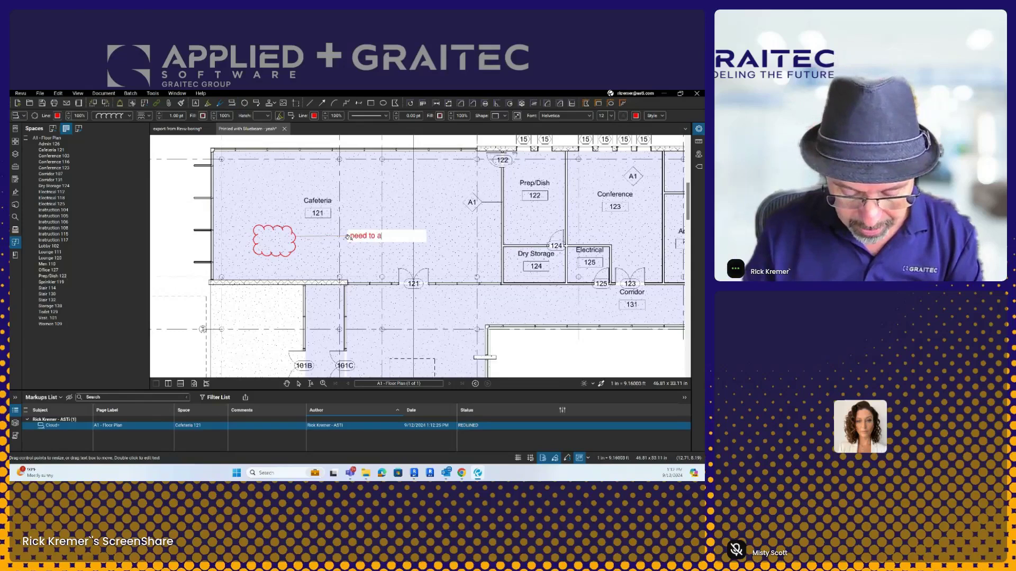
text(dd furniture l)
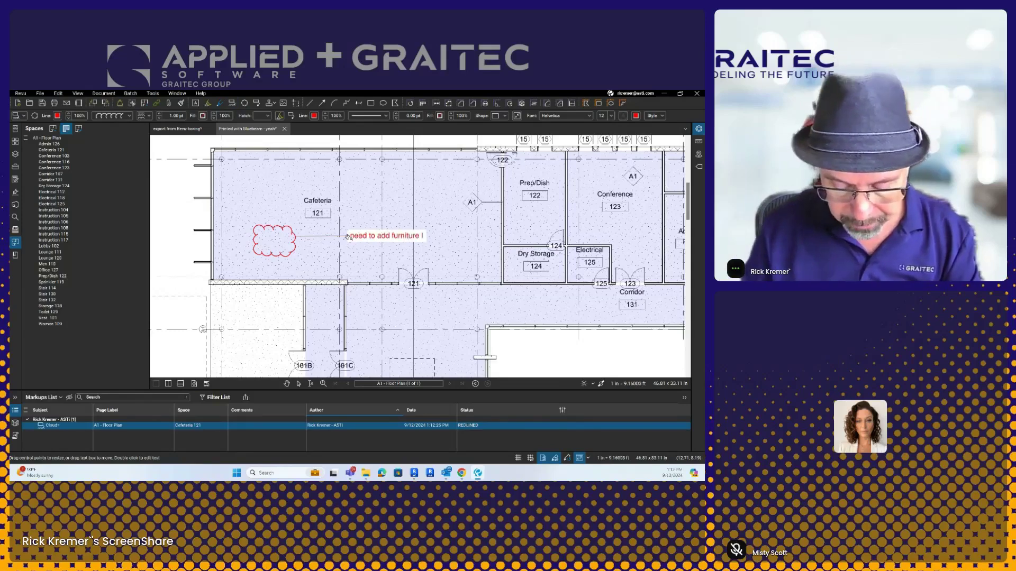
text(ayout)
click(336, 283)
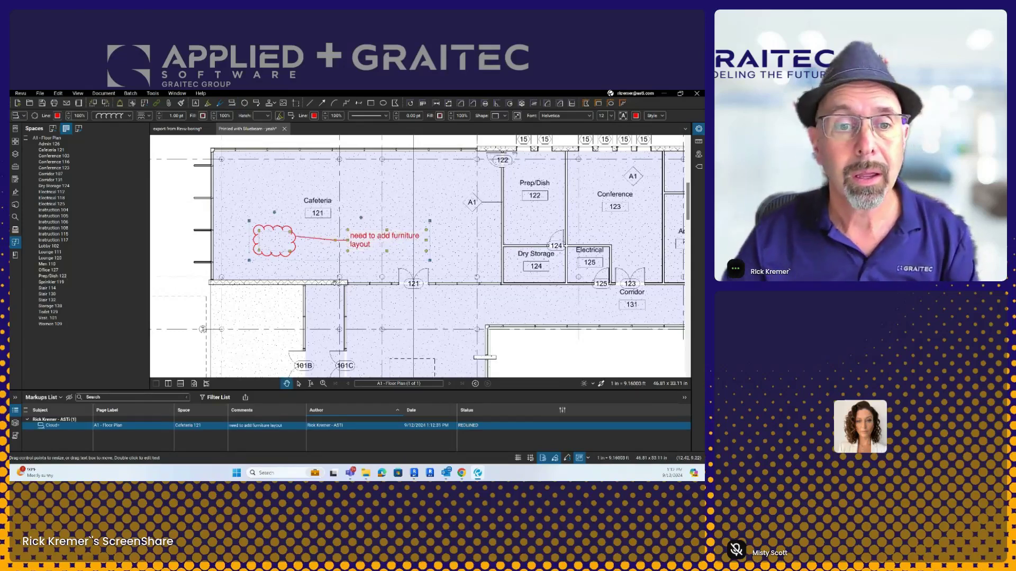
click(196, 430)
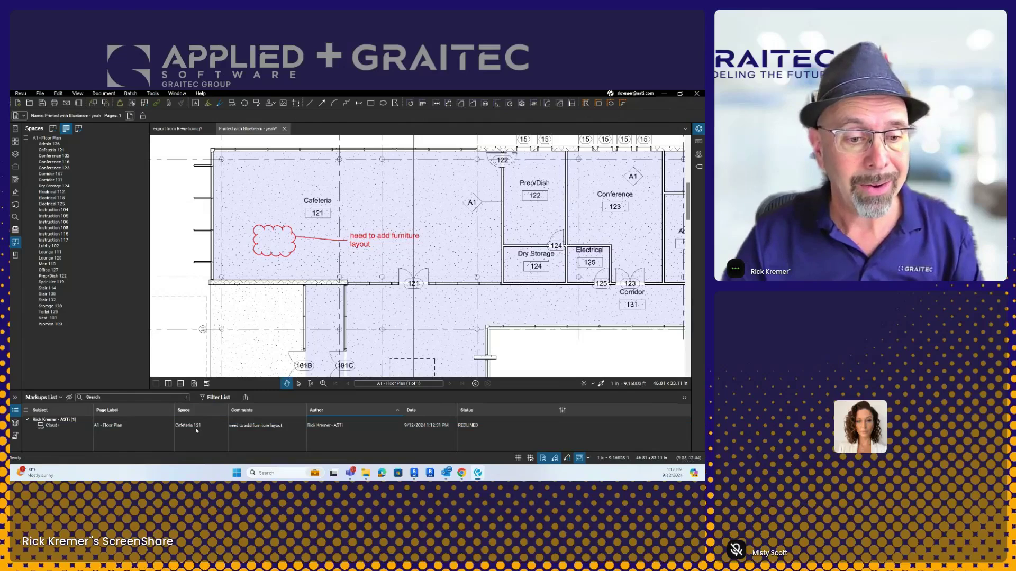
scroll(307, 248, down, 5)
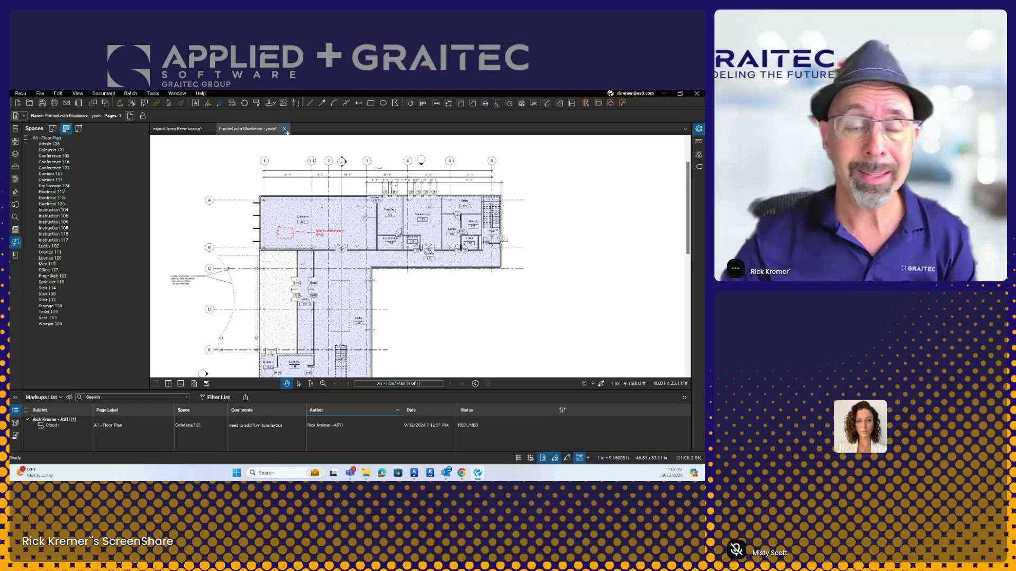
Place Arch Notes markups on the plan, including one near Electrical 118.
click(284, 129)
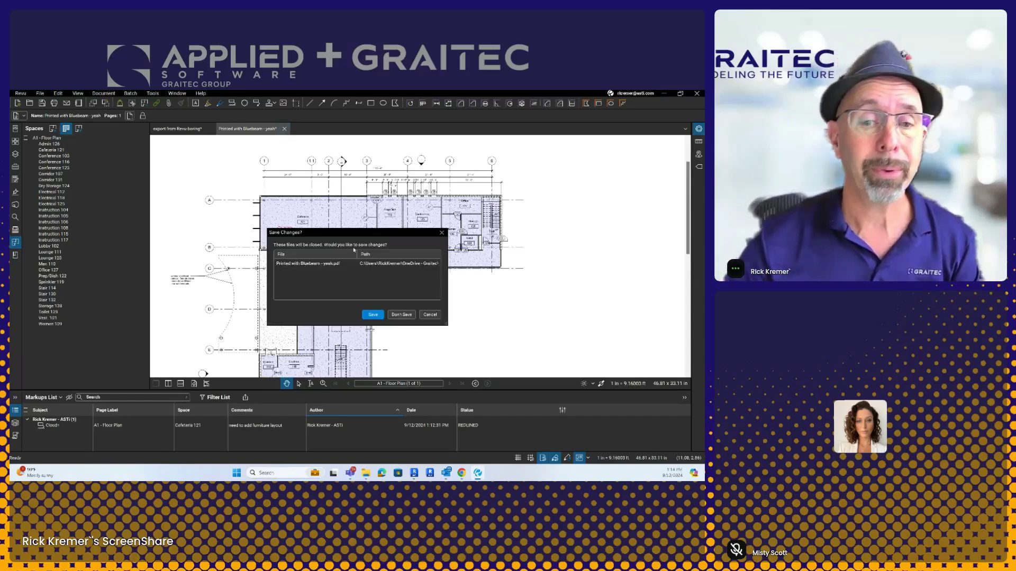
click(435, 318)
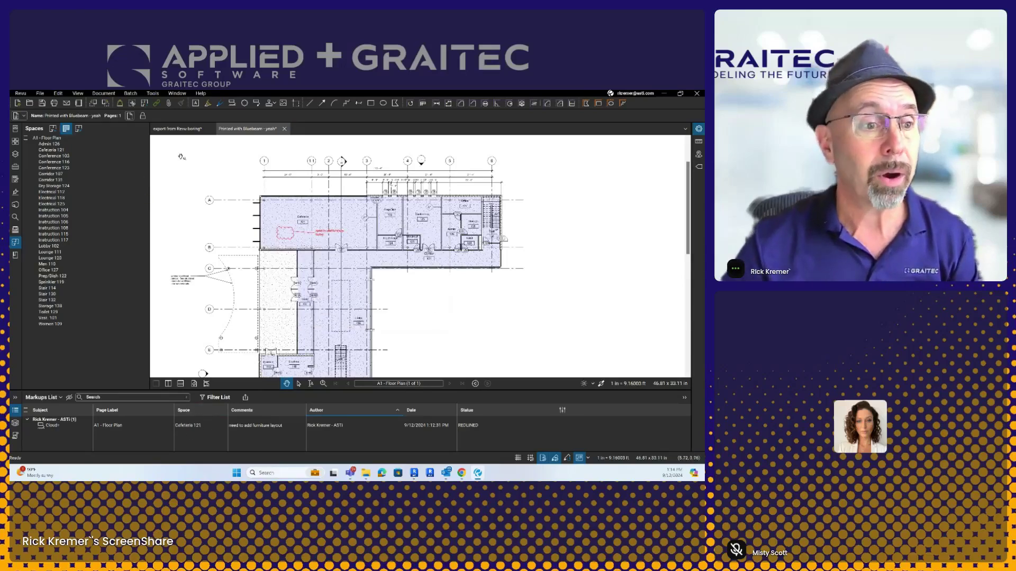
click(16, 167)
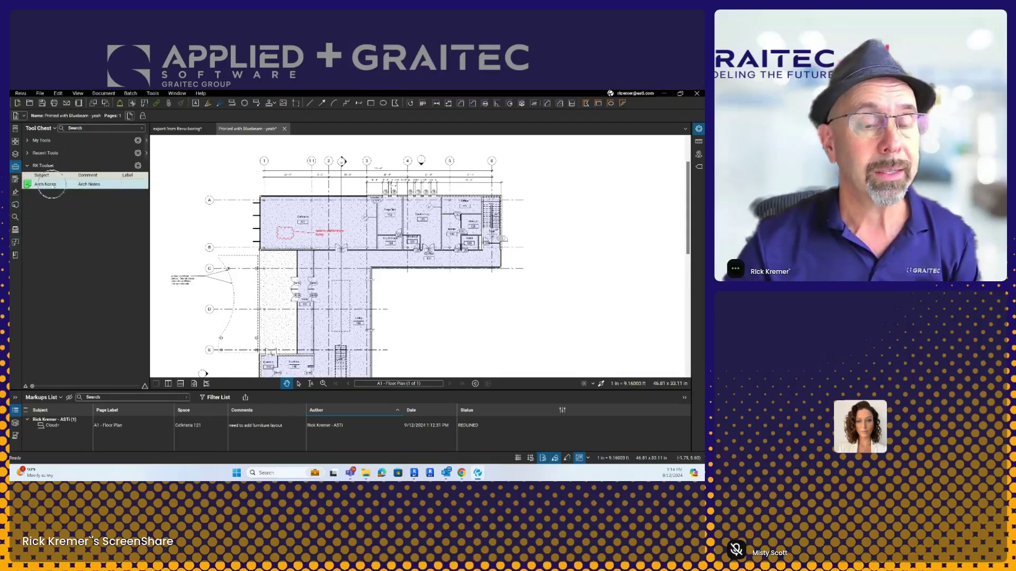
click(50, 184)
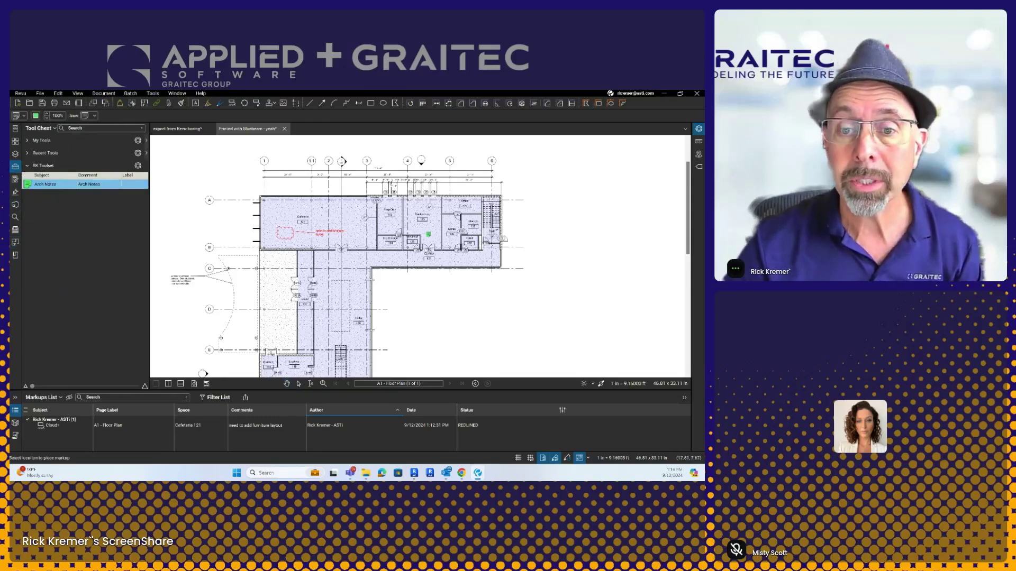
click(434, 232)
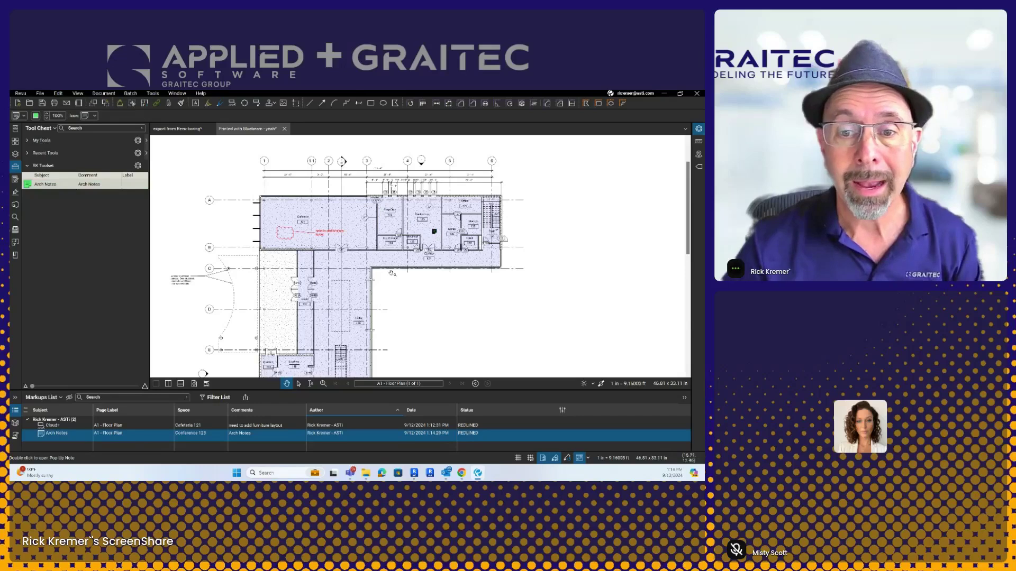
click(50, 185)
click(287, 364)
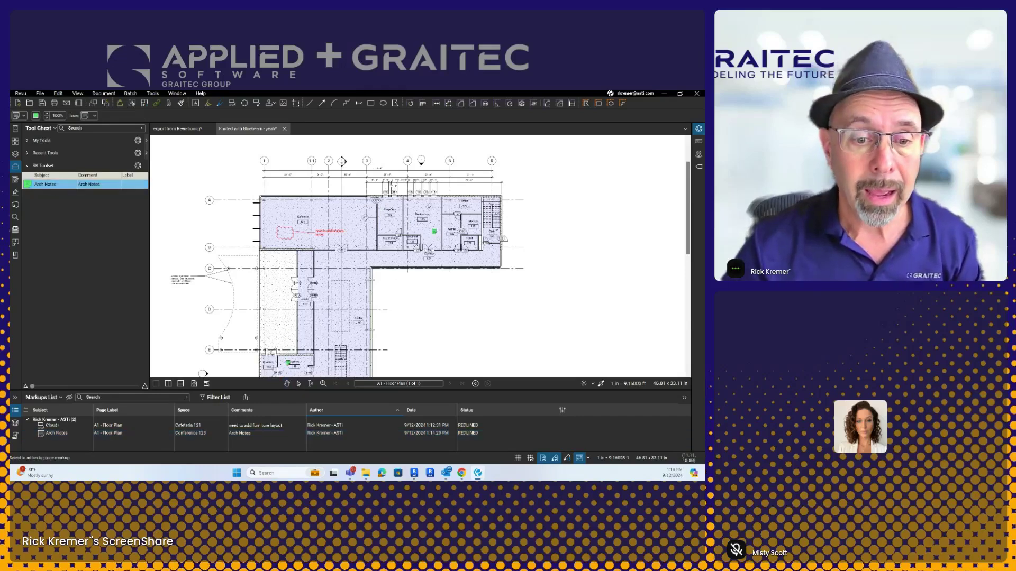
Add an Arch Notes markup in Lobby 102 and two in Vest. 101.
click(49, 184)
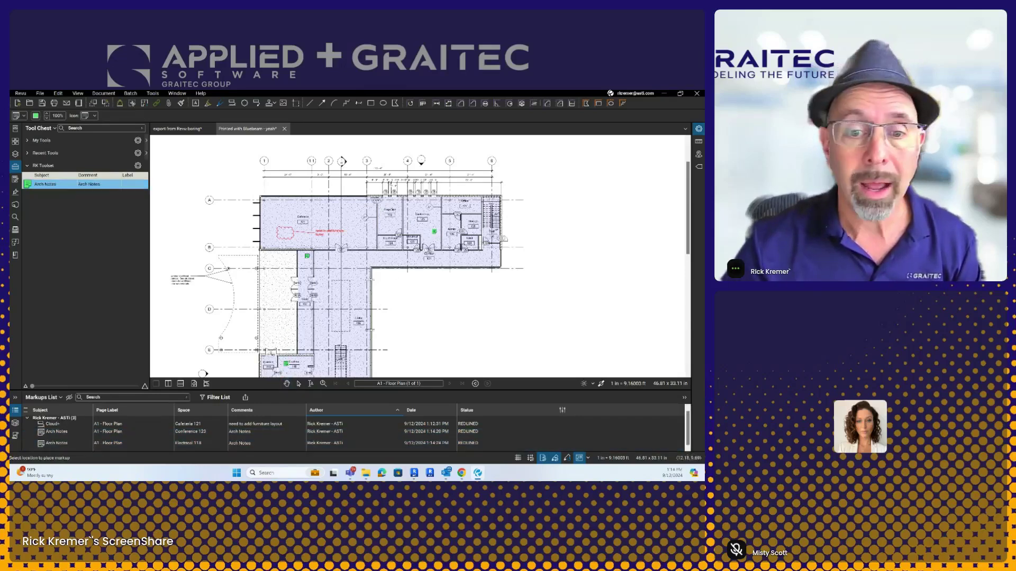
click(358, 277)
click(46, 186)
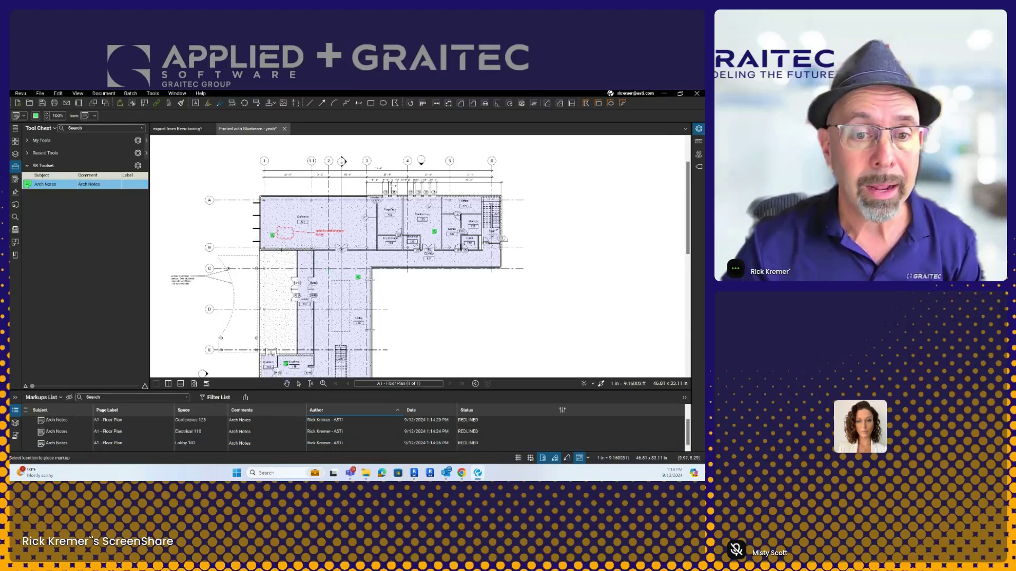
click(306, 261)
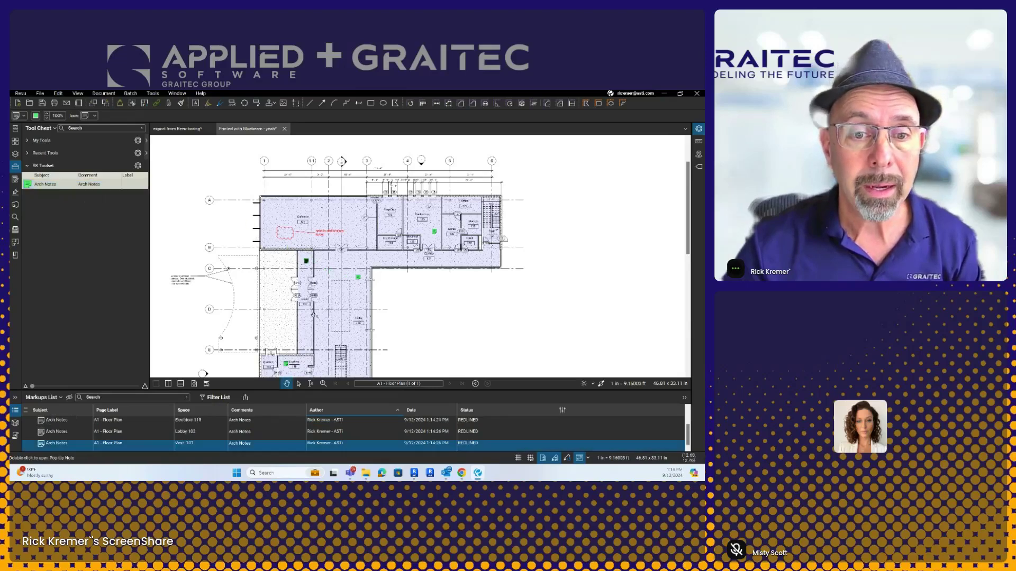
click(46, 185)
click(302, 340)
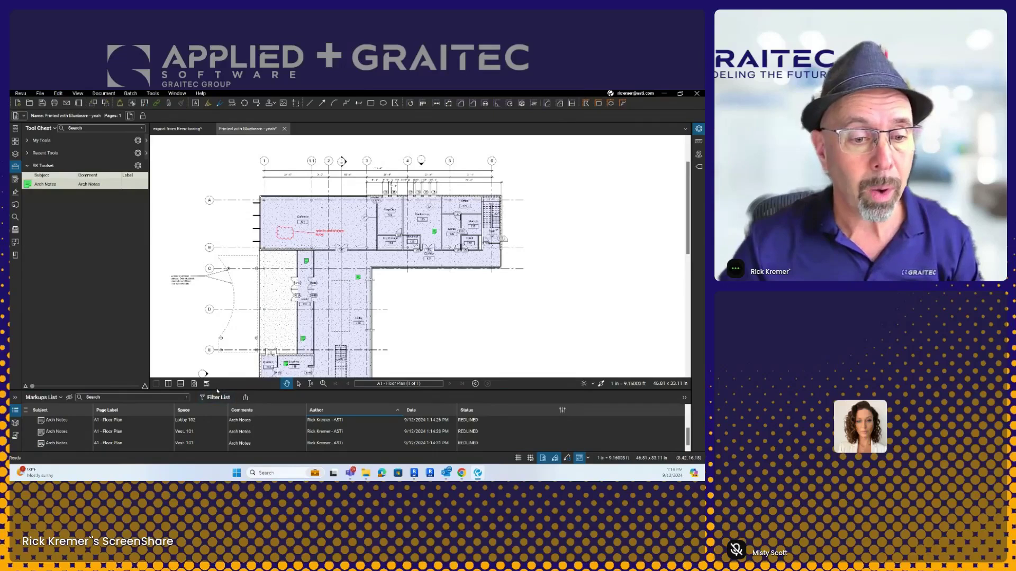
Enlarge the markups list, sort it by Space, and filter it to Vest. 101.
drag(215, 391, 202, 339)
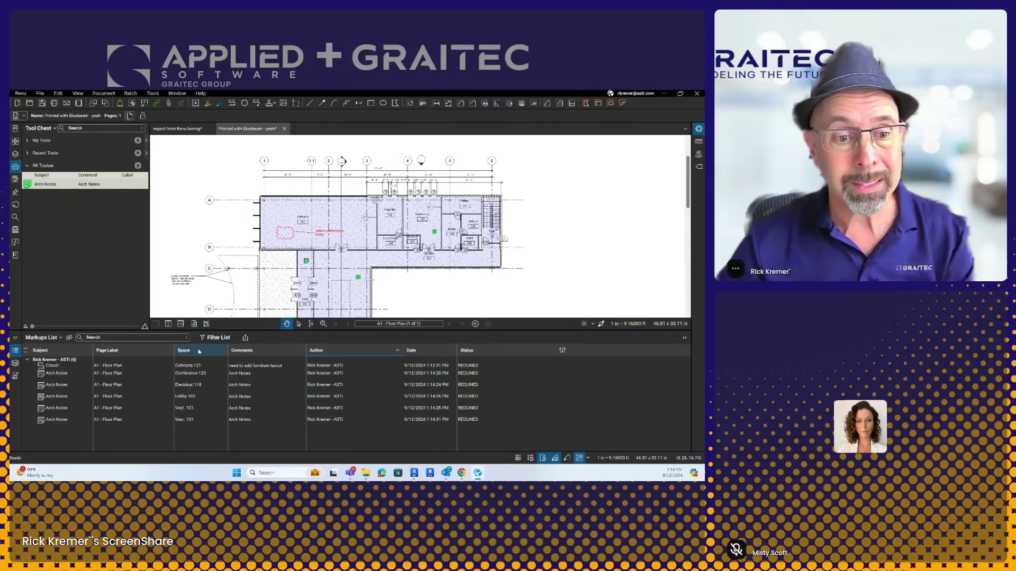
click(199, 351)
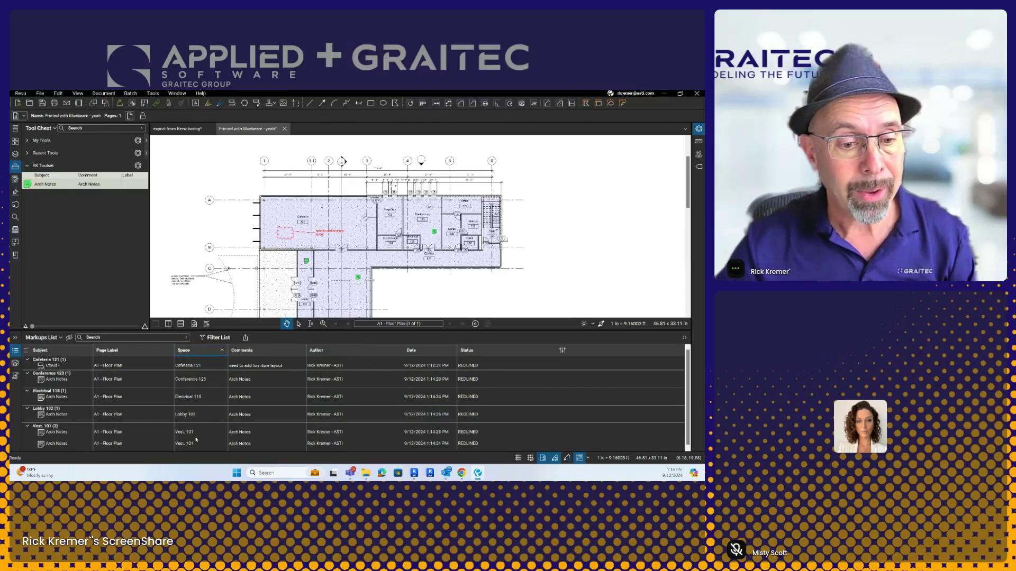
click(217, 339)
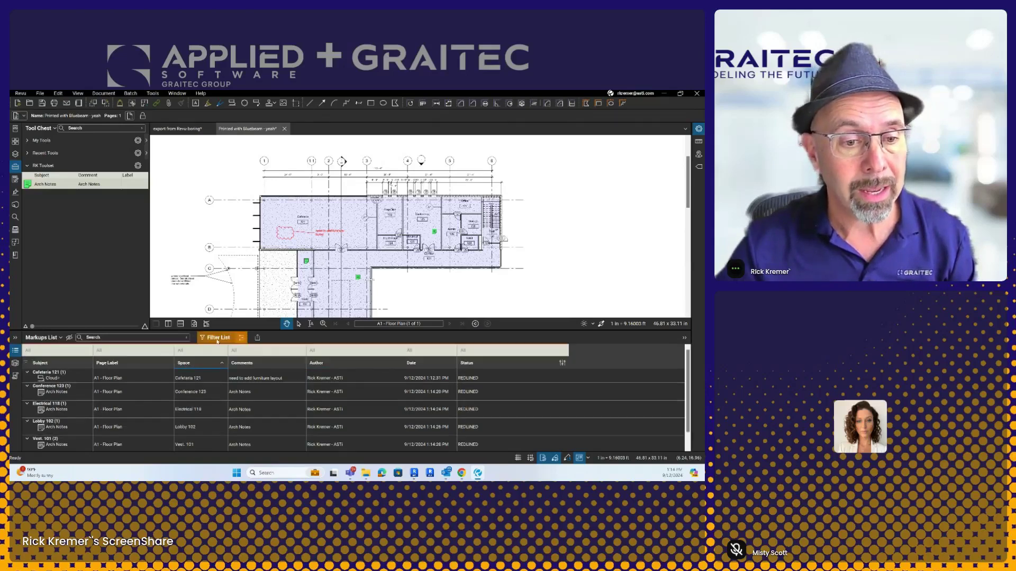
click(199, 350)
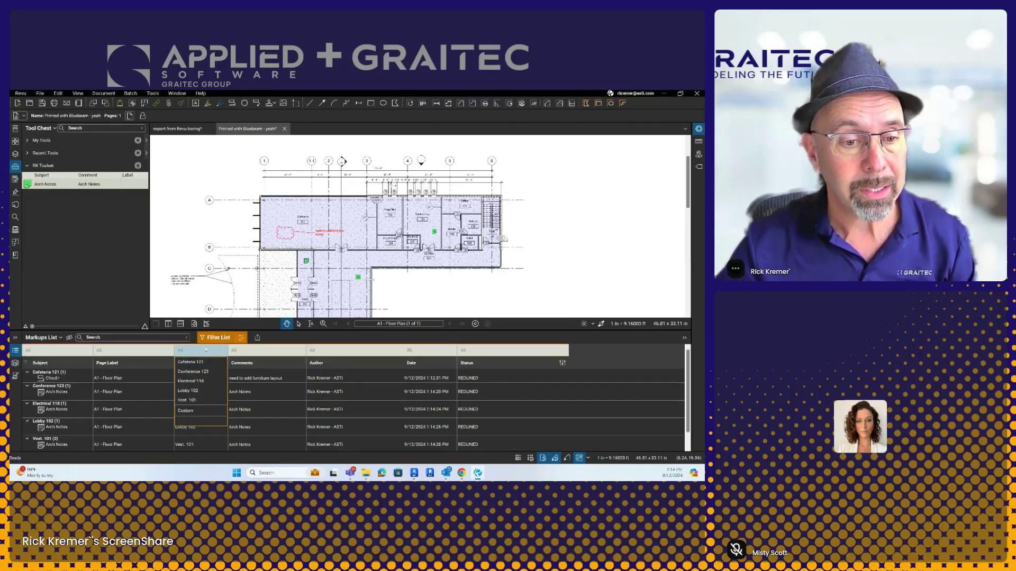
click(189, 400)
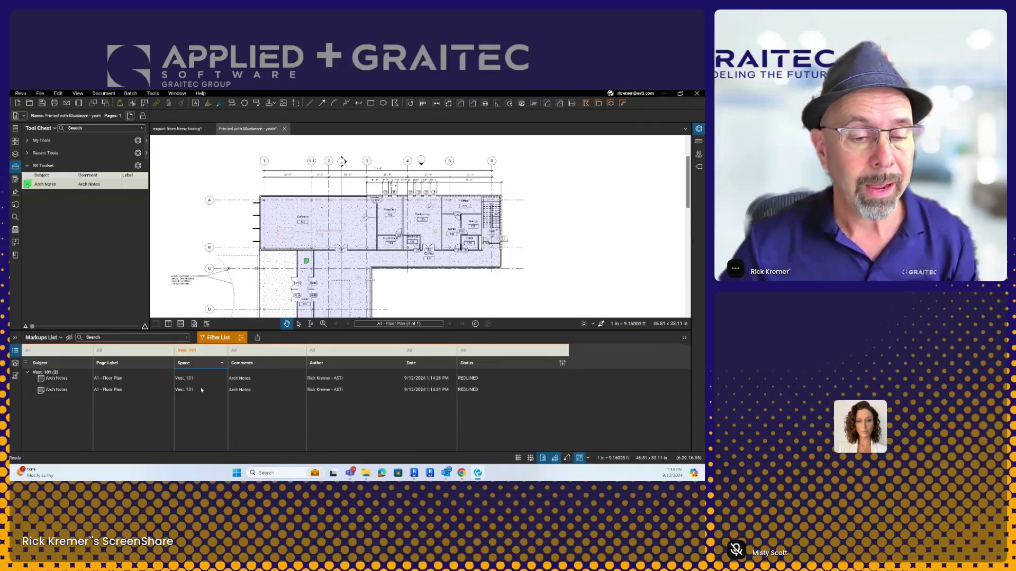
scroll(299, 203, down, 4)
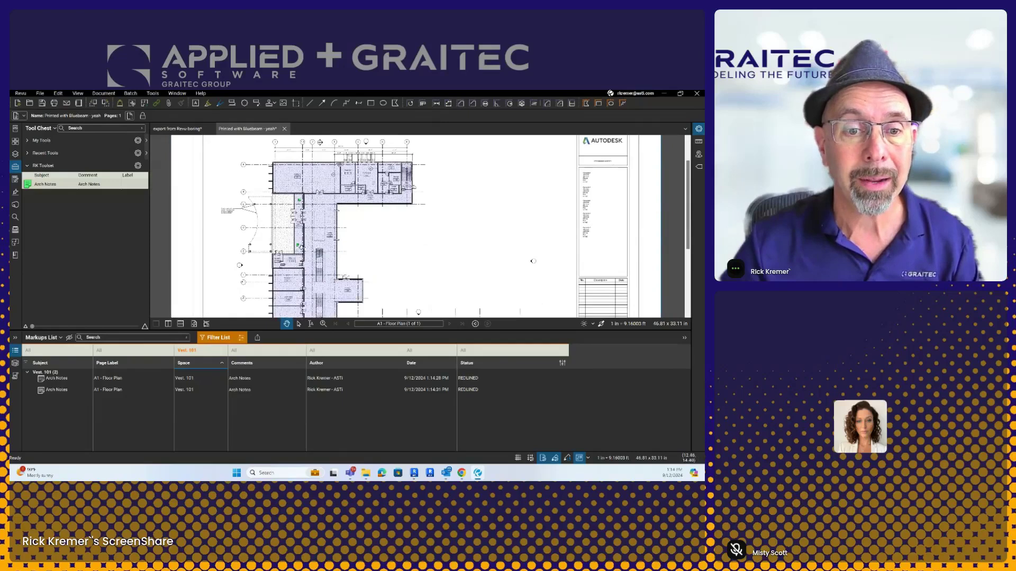
Clear the markups list filter so all markups show, then switch to Revit.
click(215, 338)
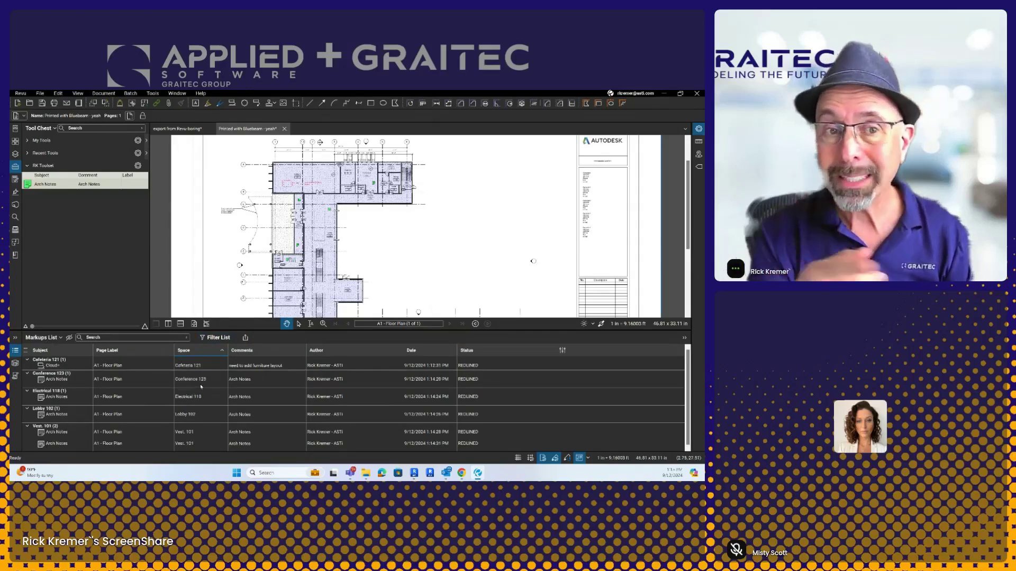
mouse_move(462, 472)
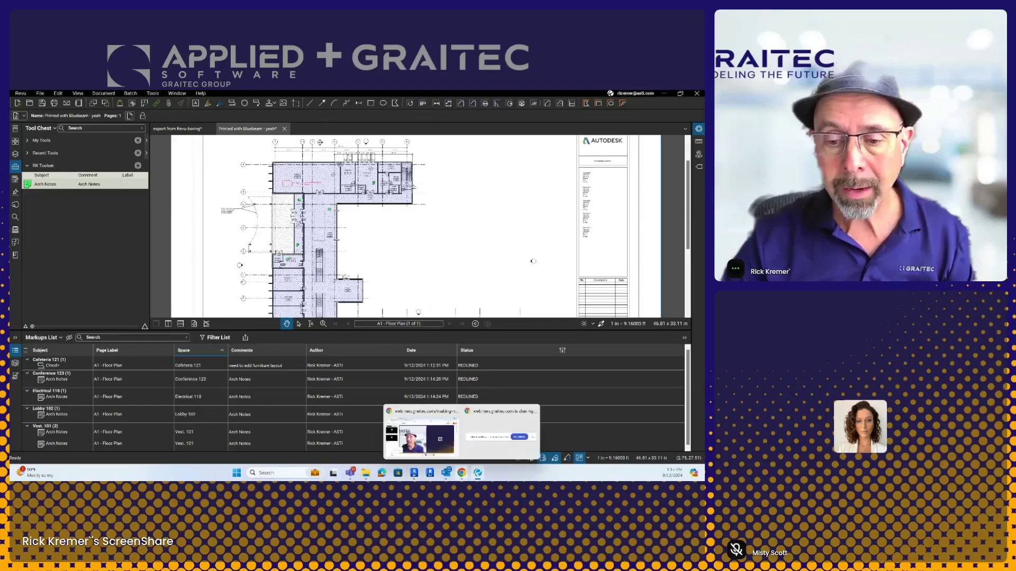
mouse_move(414, 474)
click(410, 434)
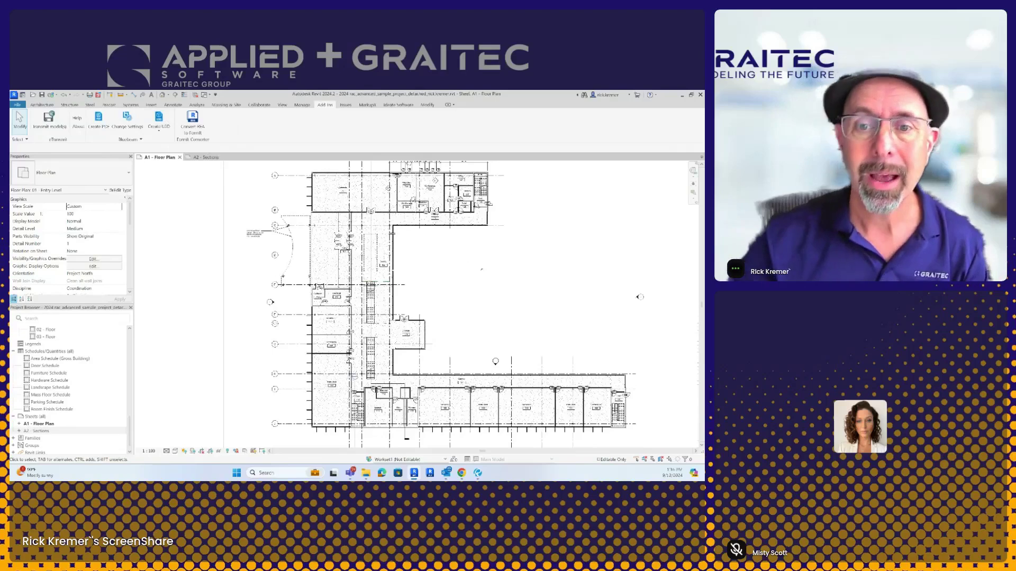
Select the multistory stairs on the A1 sheet and create a Selection Box 3D view of them.
scroll(517, 275, down, 3)
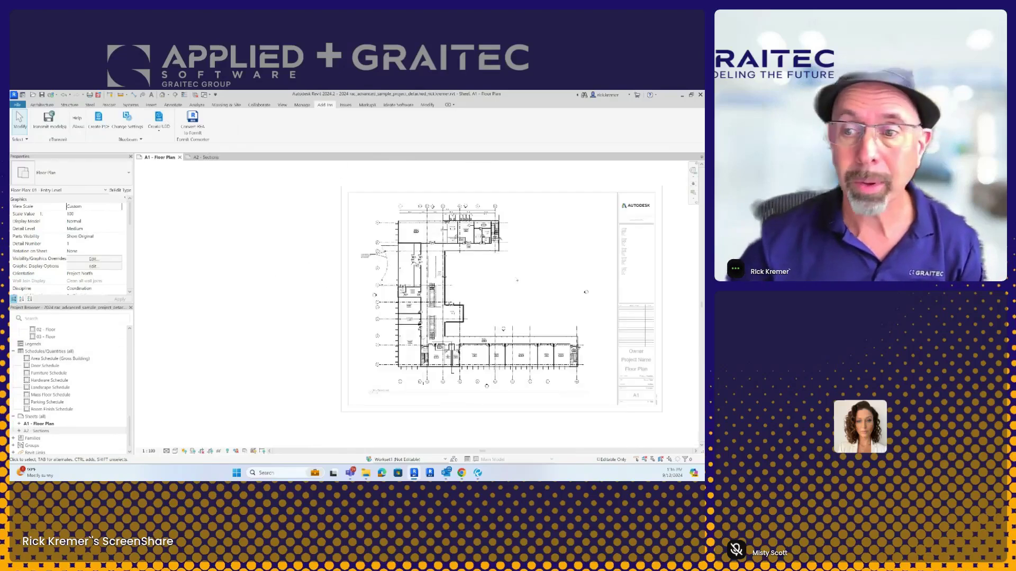
drag(517, 280, 409, 298)
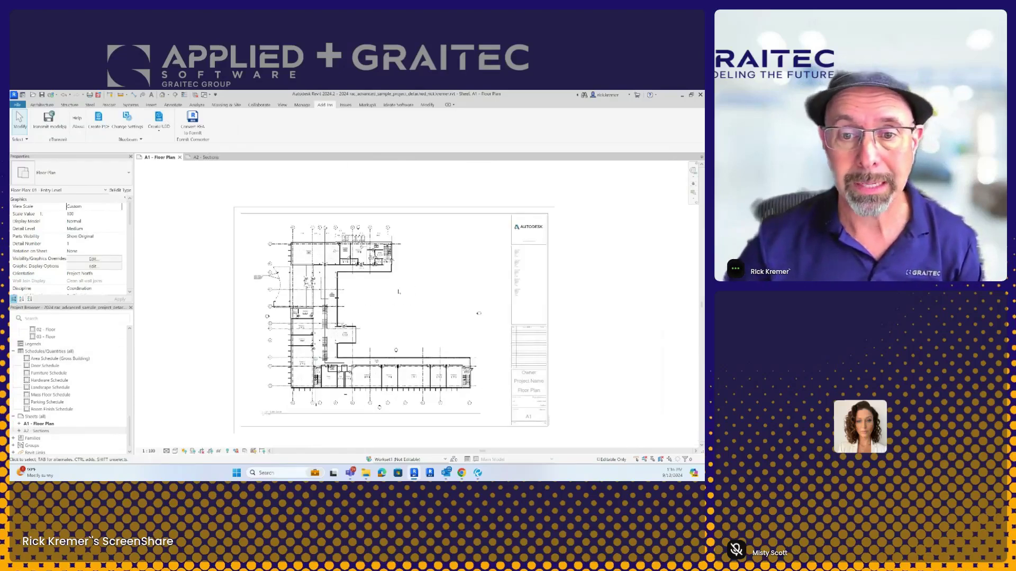
scroll(392, 238, up, 2)
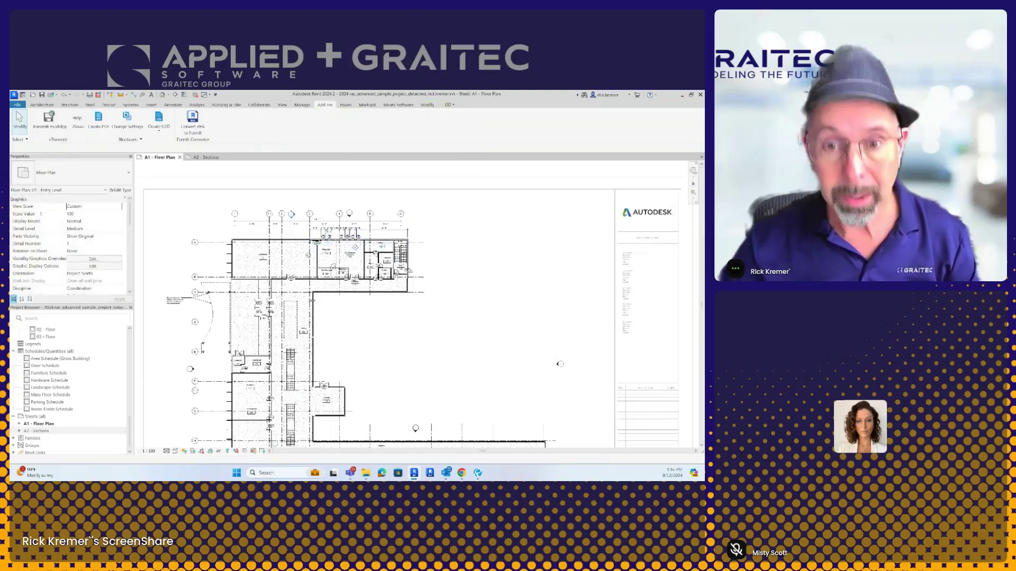
click(400, 253)
scroll(401, 253, up, 2)
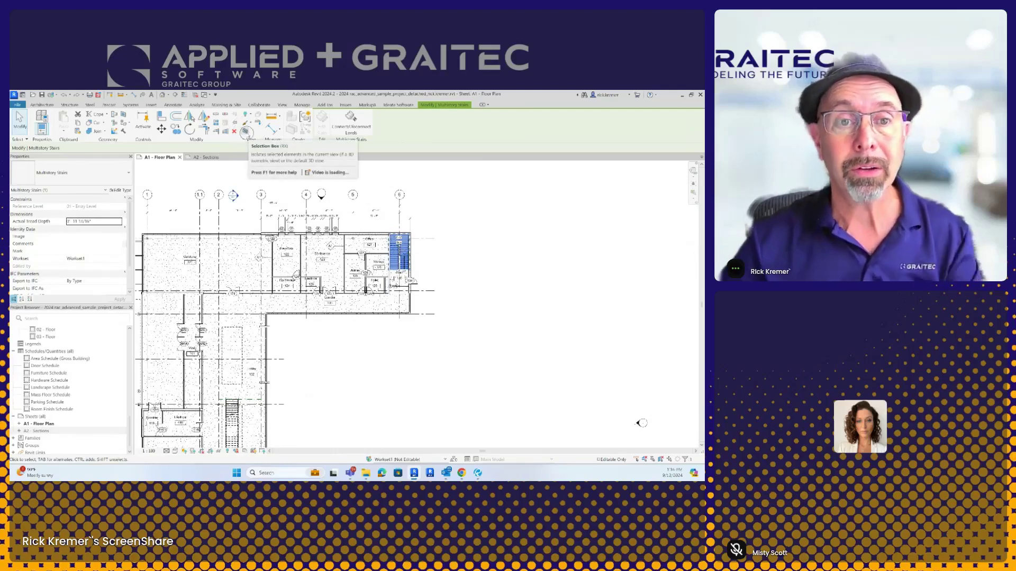
click(246, 132)
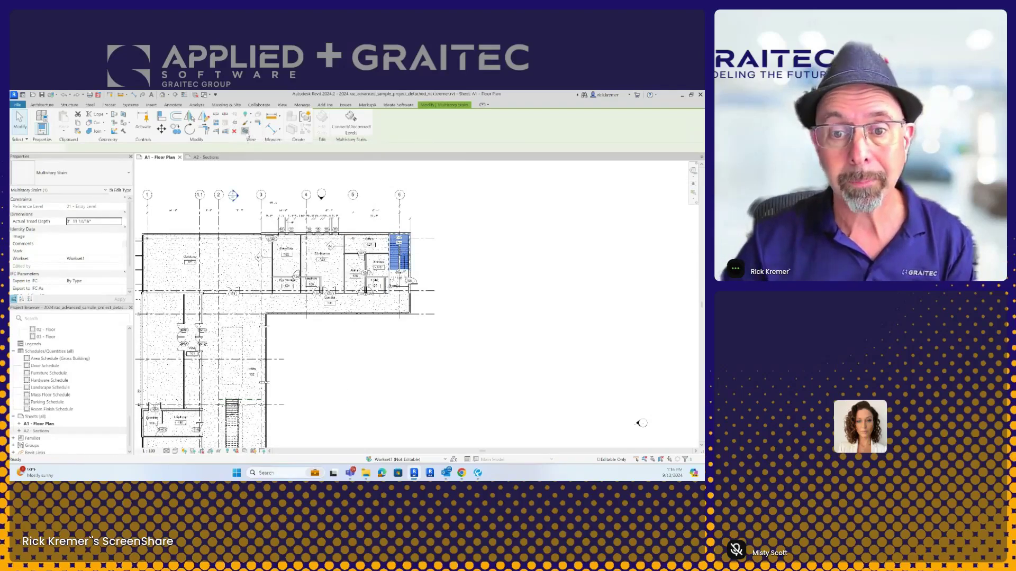
Pull the section box's front face back to expose the stair tower's stairs.
scroll(487, 269, up, 5)
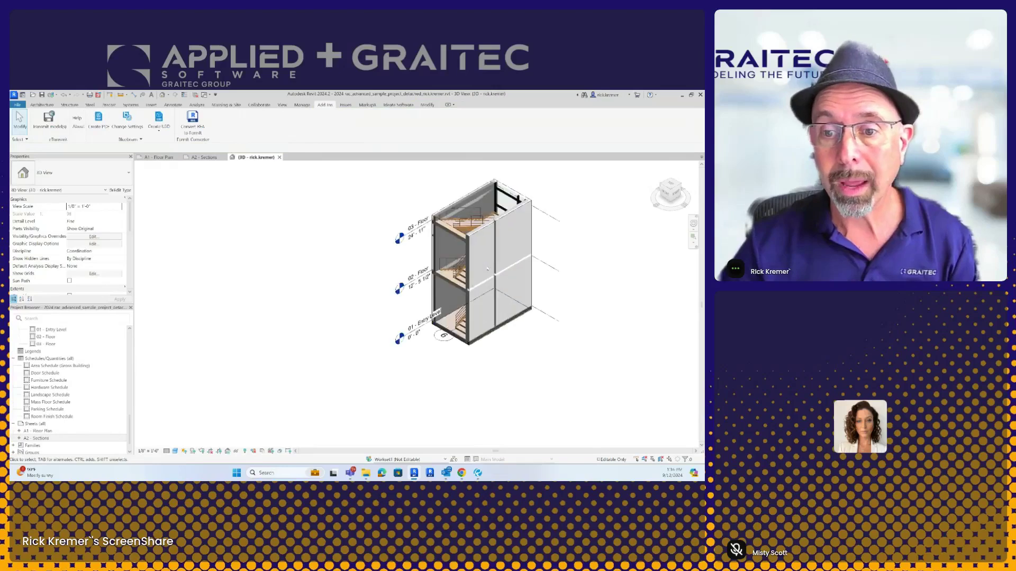
drag(486, 269, 414, 278)
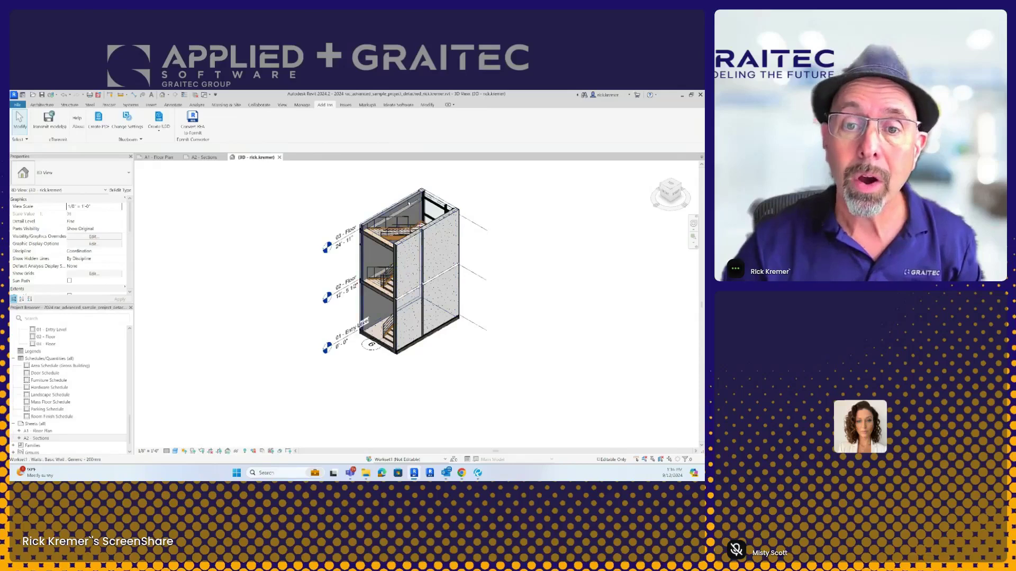
click(438, 288)
drag(428, 283, 338, 312)
click(446, 374)
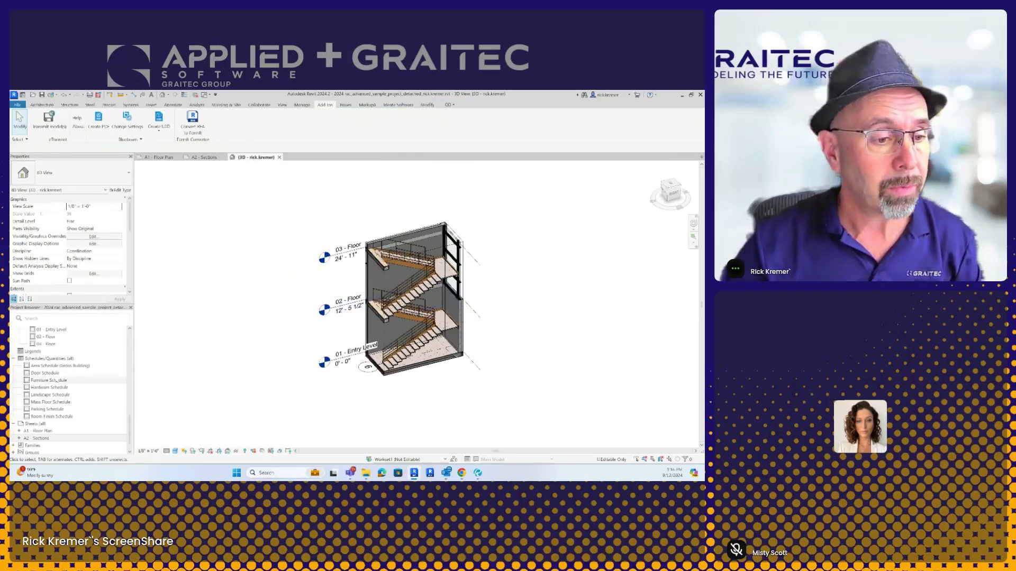
scroll(56, 375, up, 10)
scroll(57, 374, up, 10)
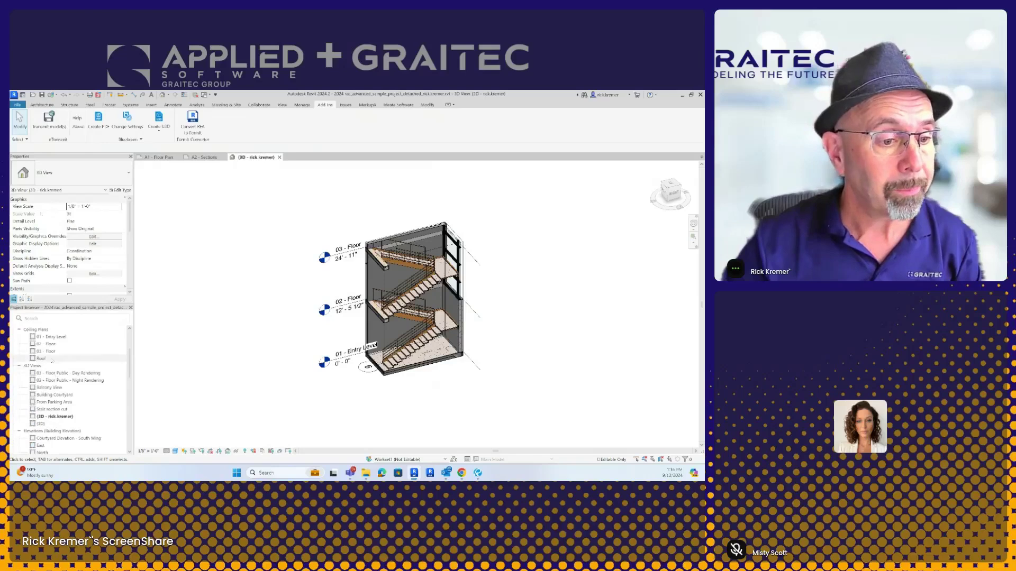
scroll(54, 366, down, 5)
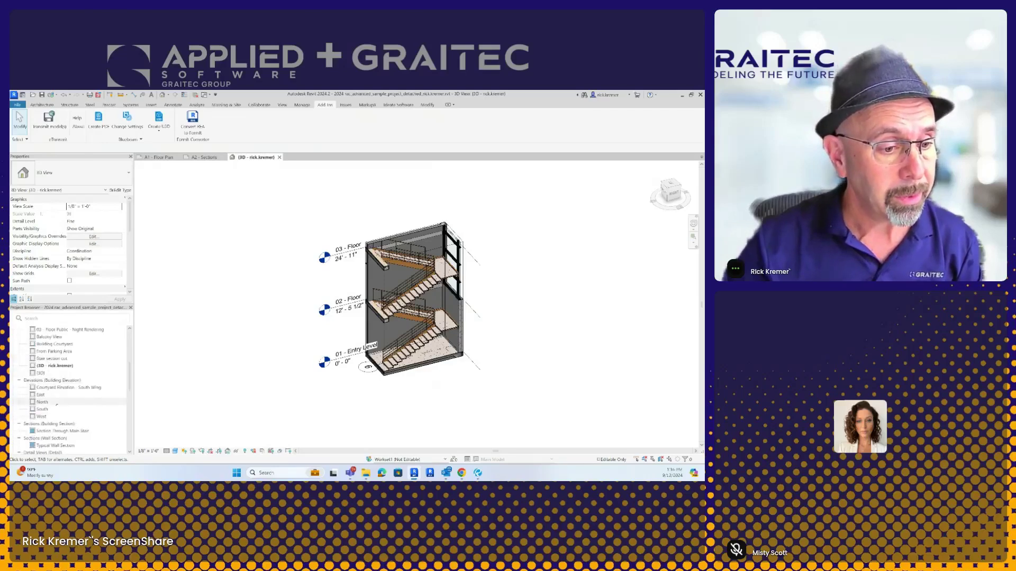
Rename the 3D view to Stair Section3d.
right_click(53, 365)
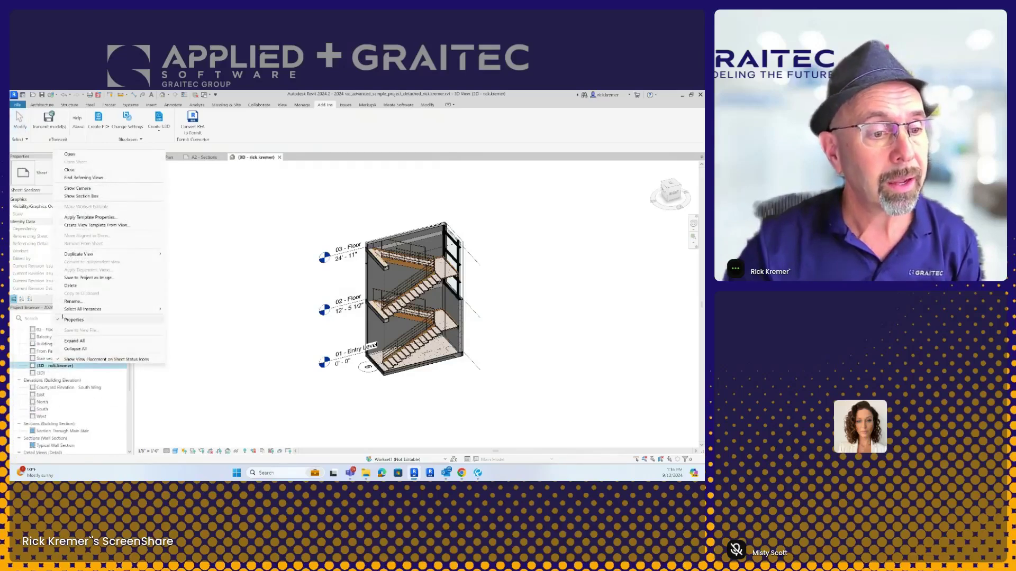
click(70, 304)
text(3D)
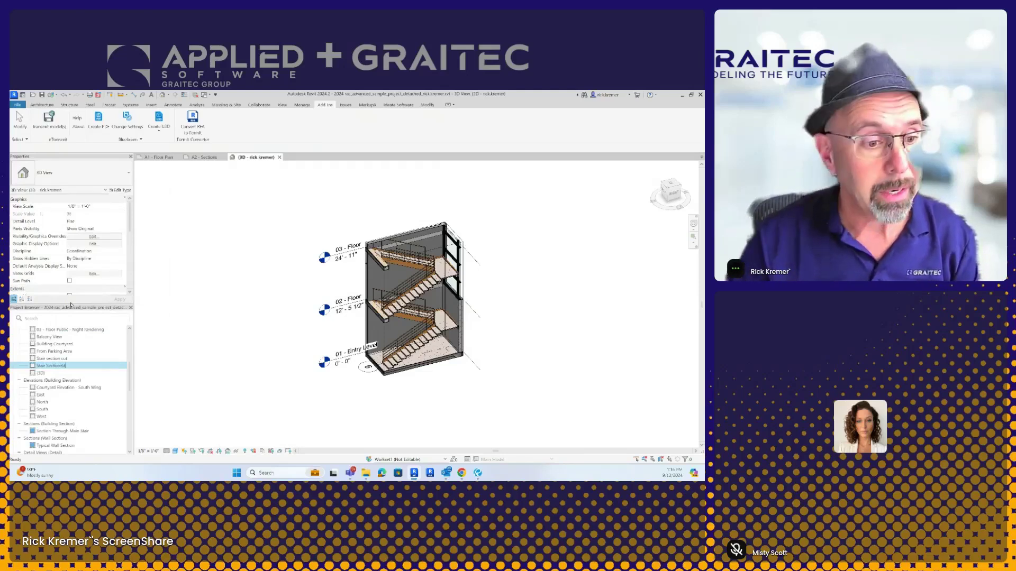
key(Return)
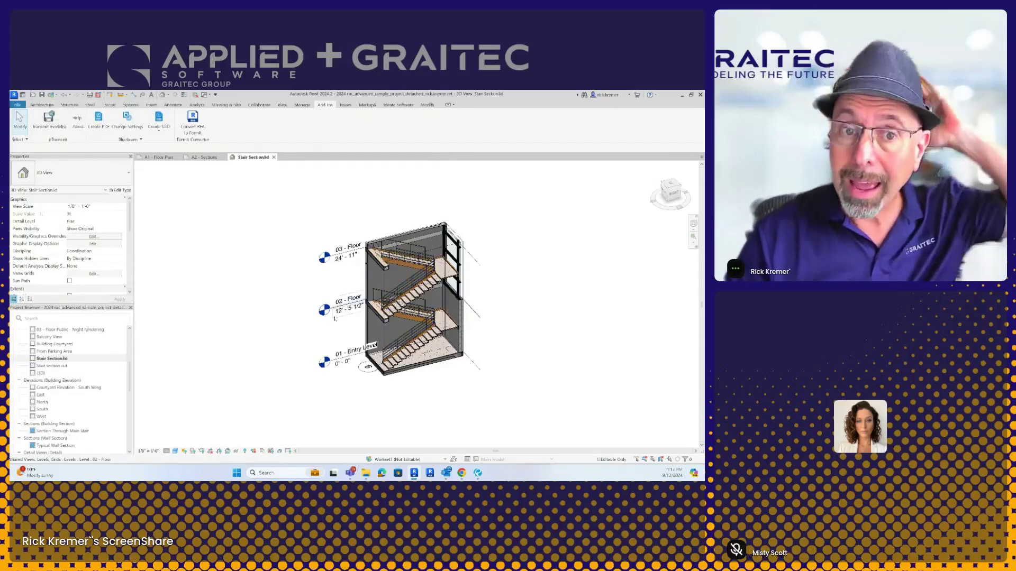
click(158, 133)
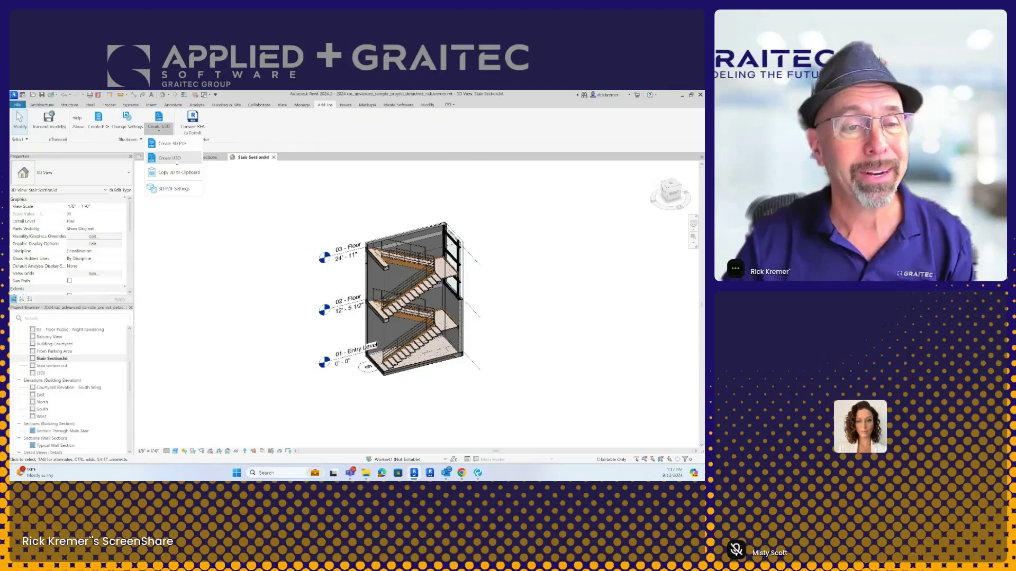
click(176, 164)
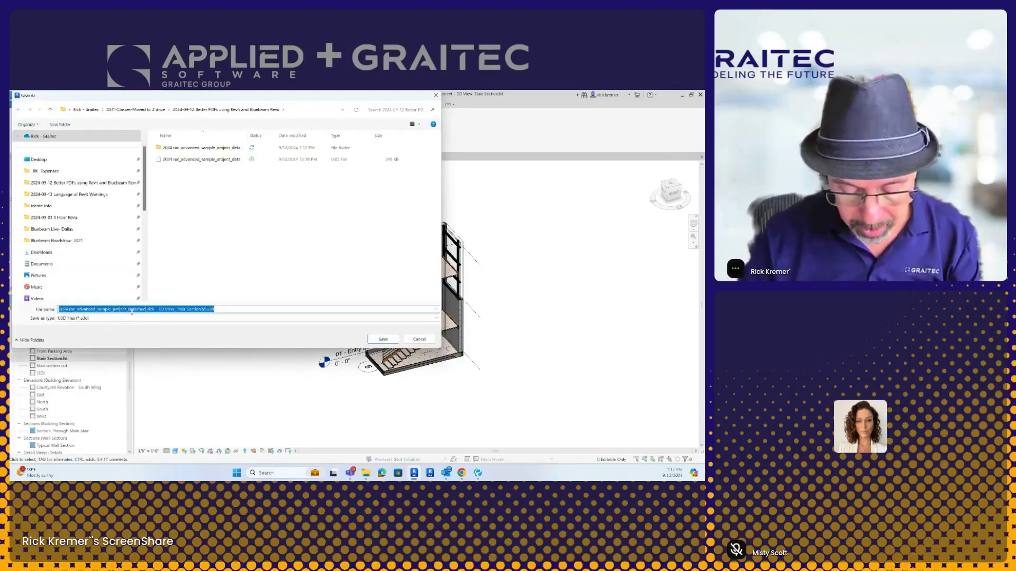
text(stair 3d study)
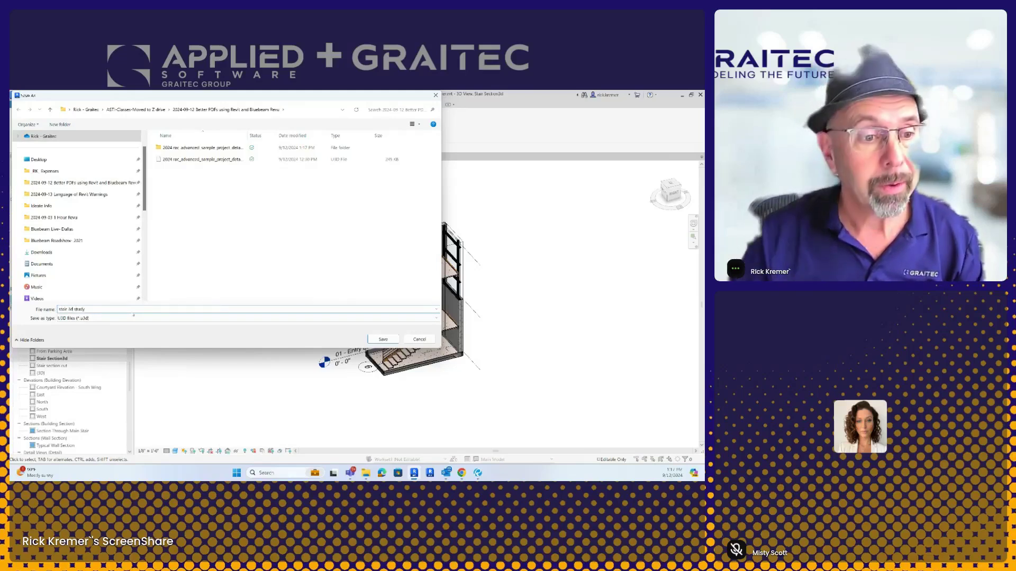
click(374, 337)
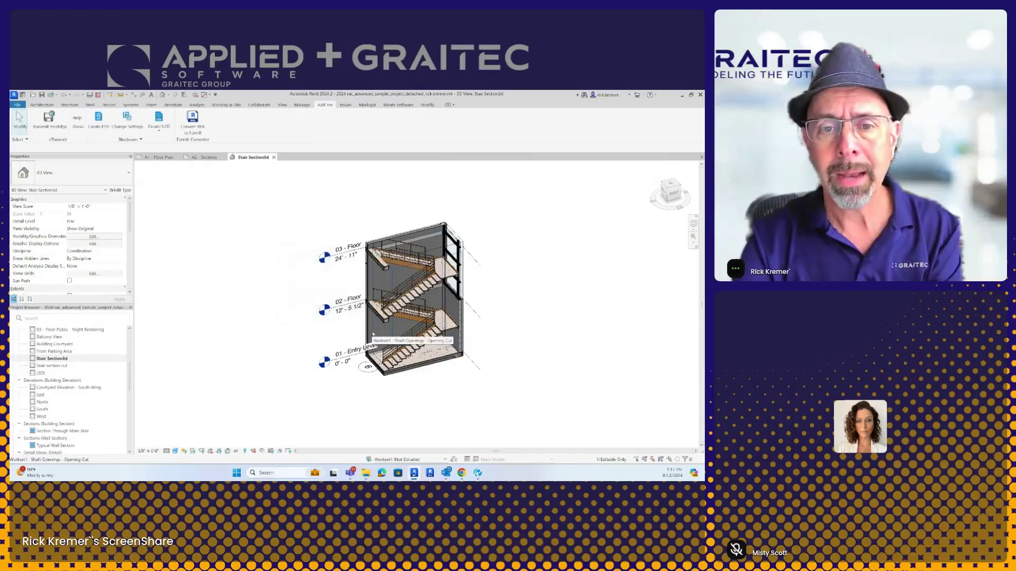
mouse_move(478, 472)
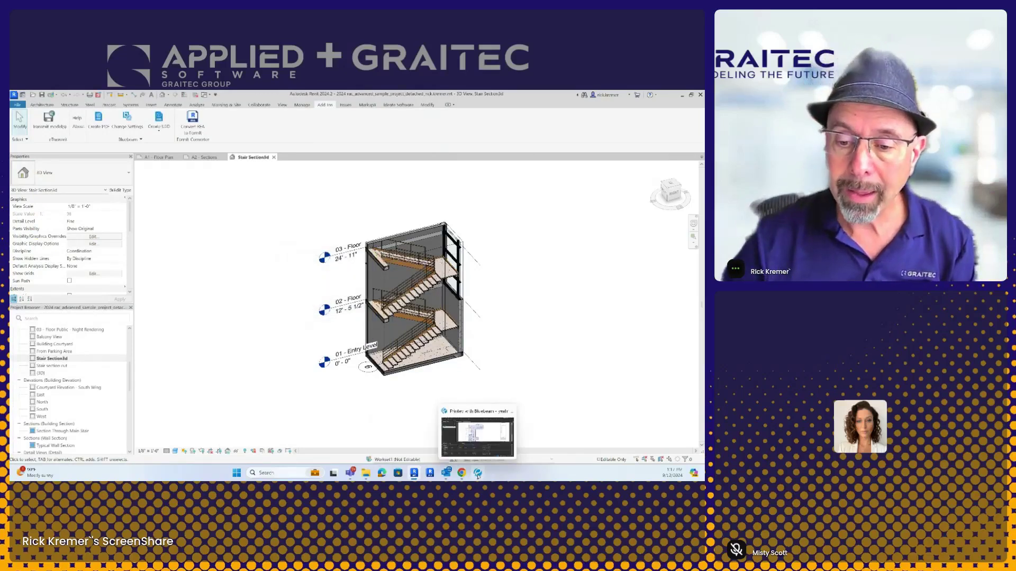
Bring Bluebeam forward with a taller drawing area and search commands for 3d.
click(475, 442)
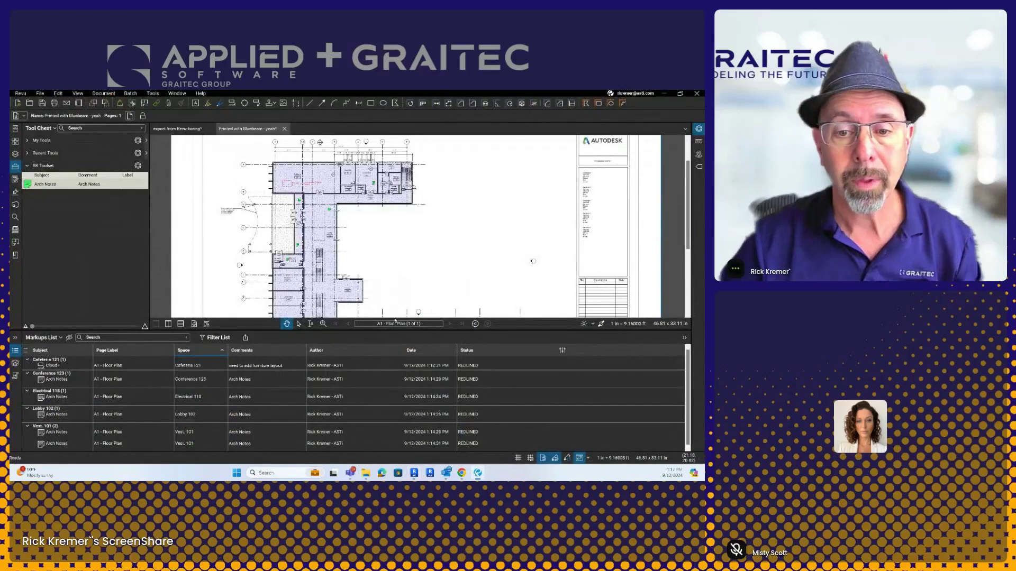
drag(402, 331, 402, 402)
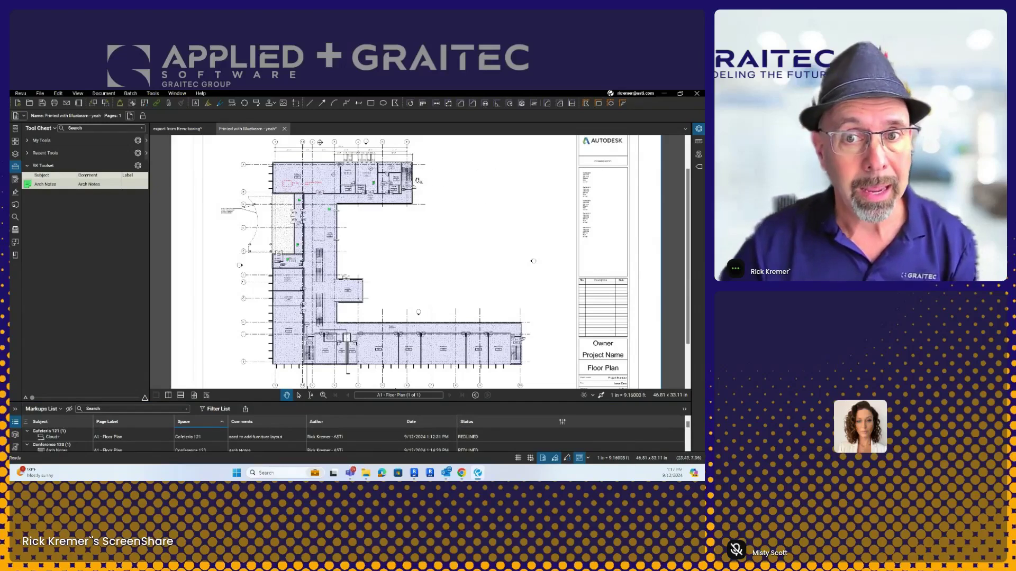
click(201, 93)
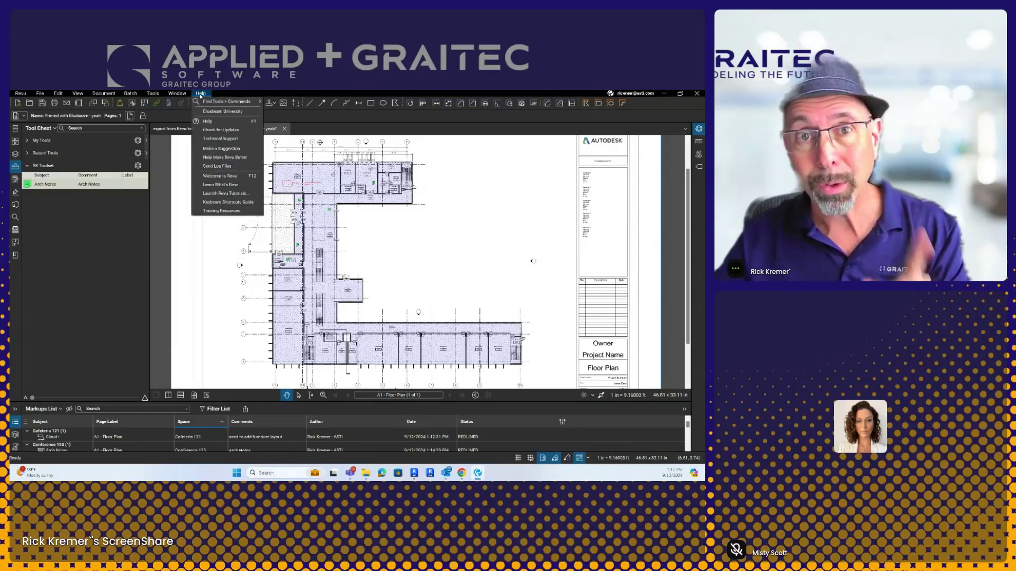
mouse_move(207, 102)
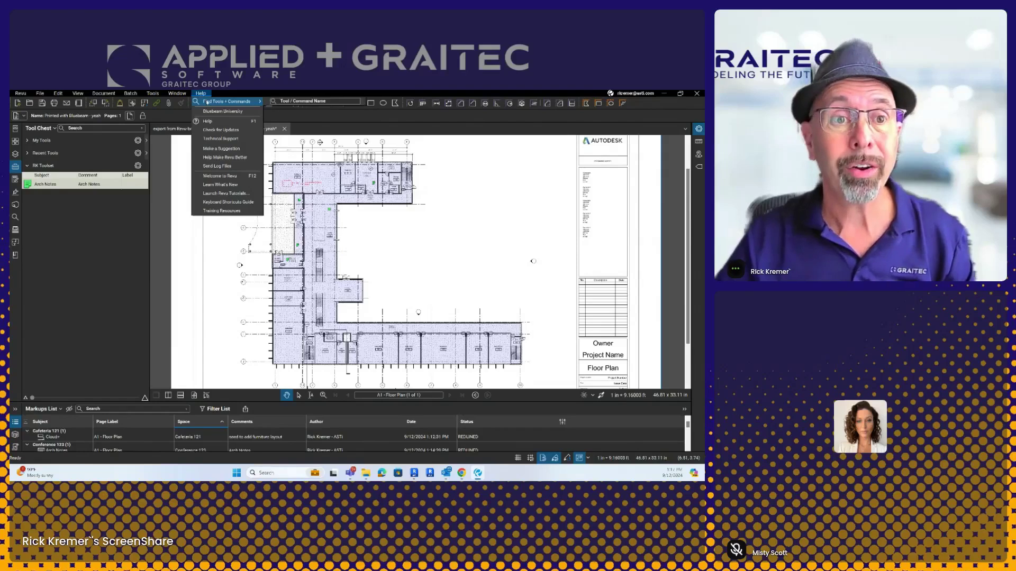
click(290, 100)
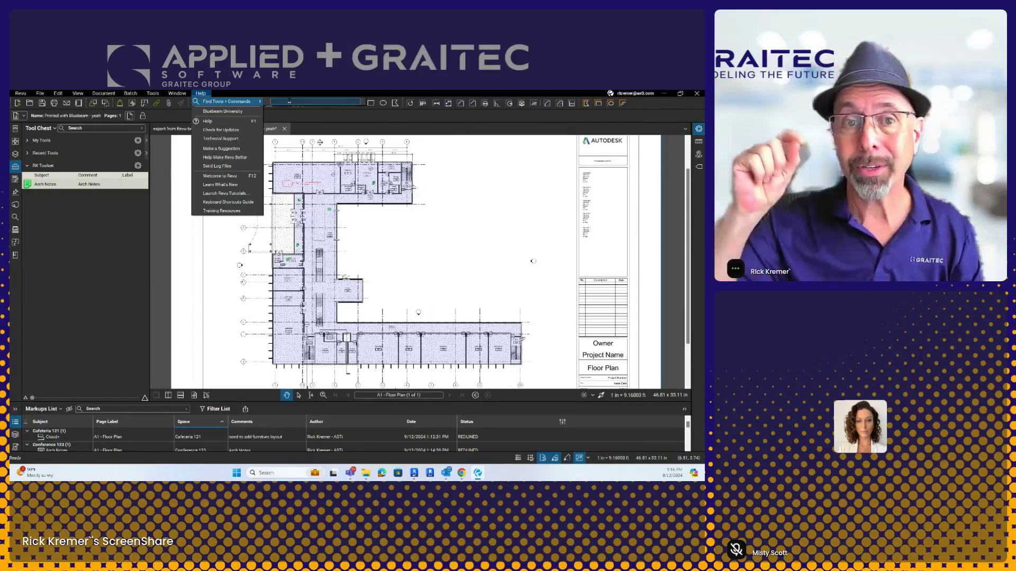
text(3d)
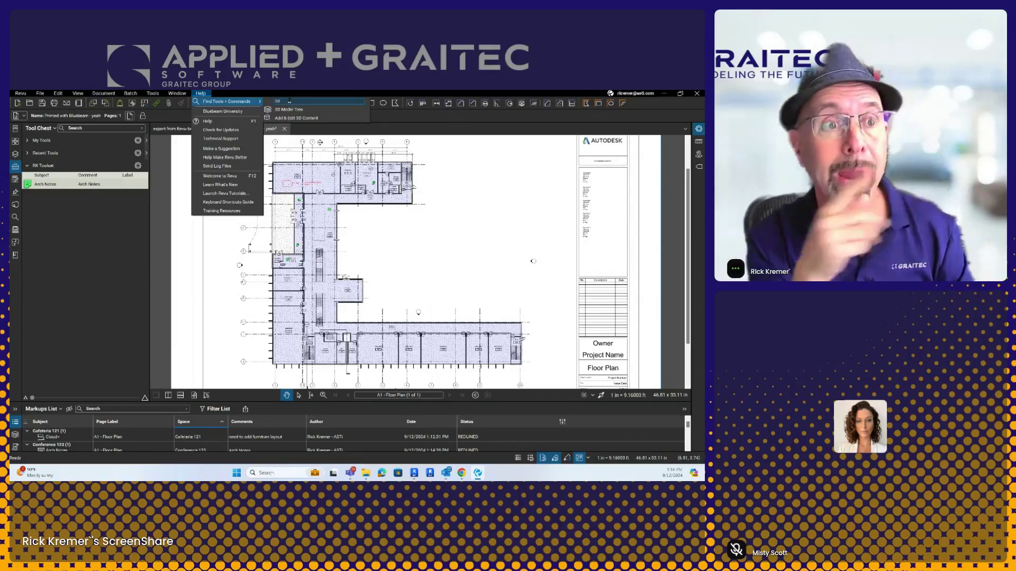
Embed stair 3d study.u3d in a 3D window drawn to the right of the floor plan.
click(290, 119)
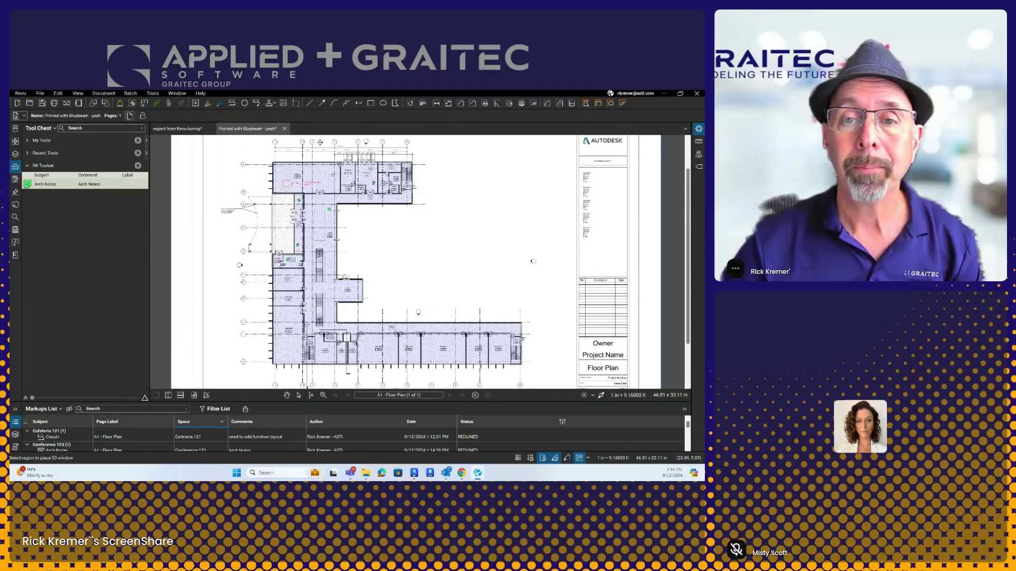
drag(433, 160, 518, 255)
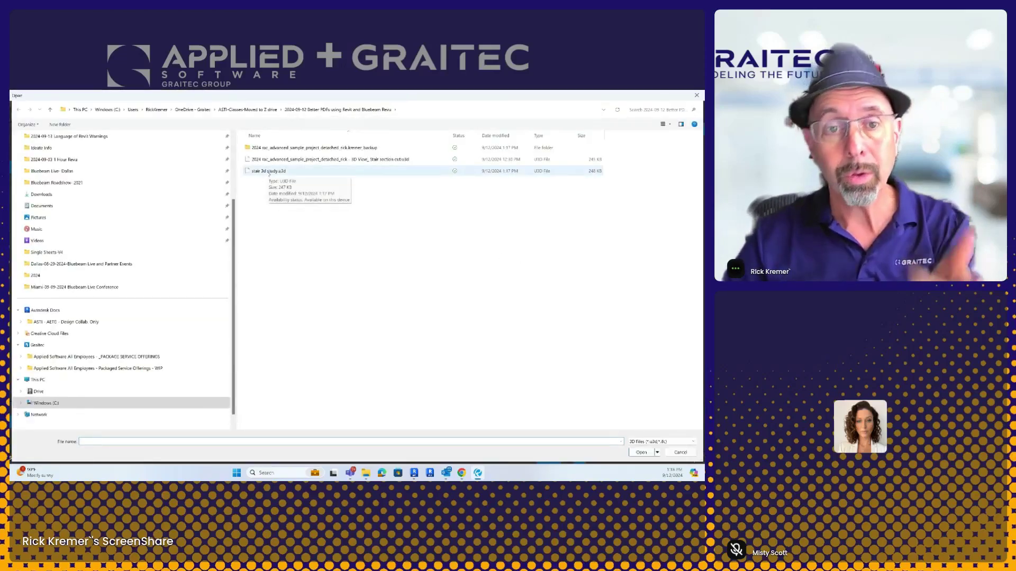
click(290, 172)
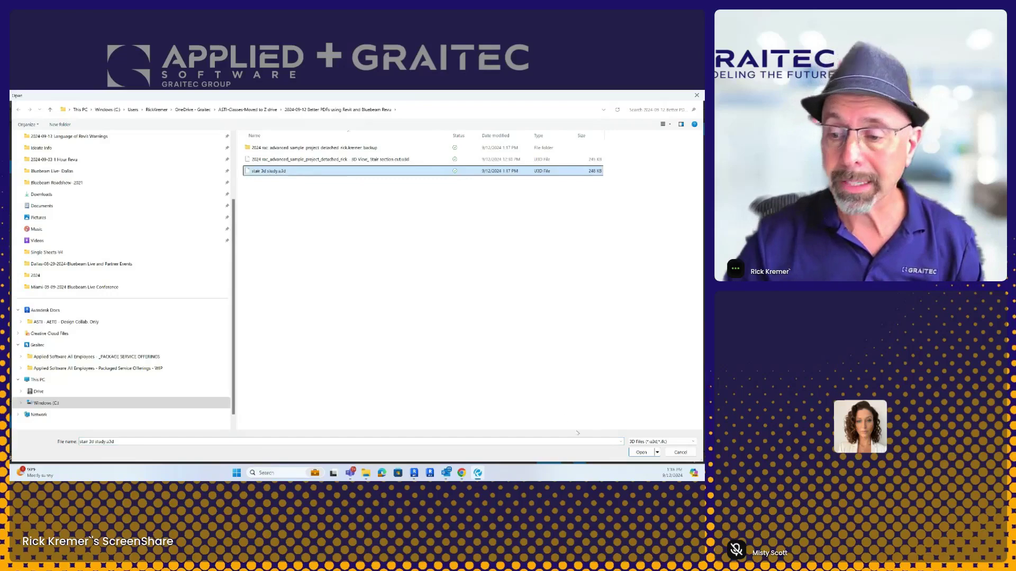
click(641, 452)
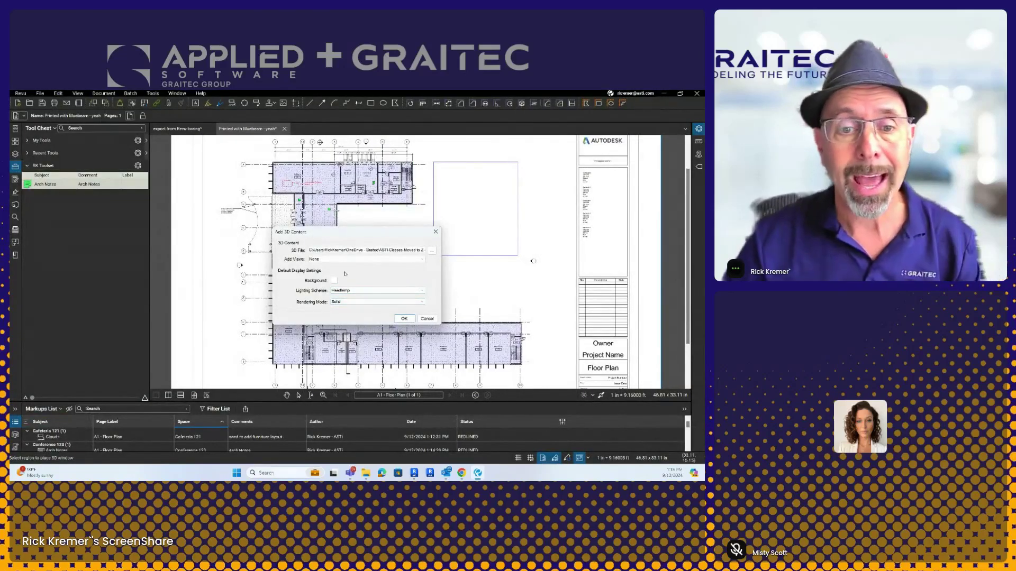
click(334, 281)
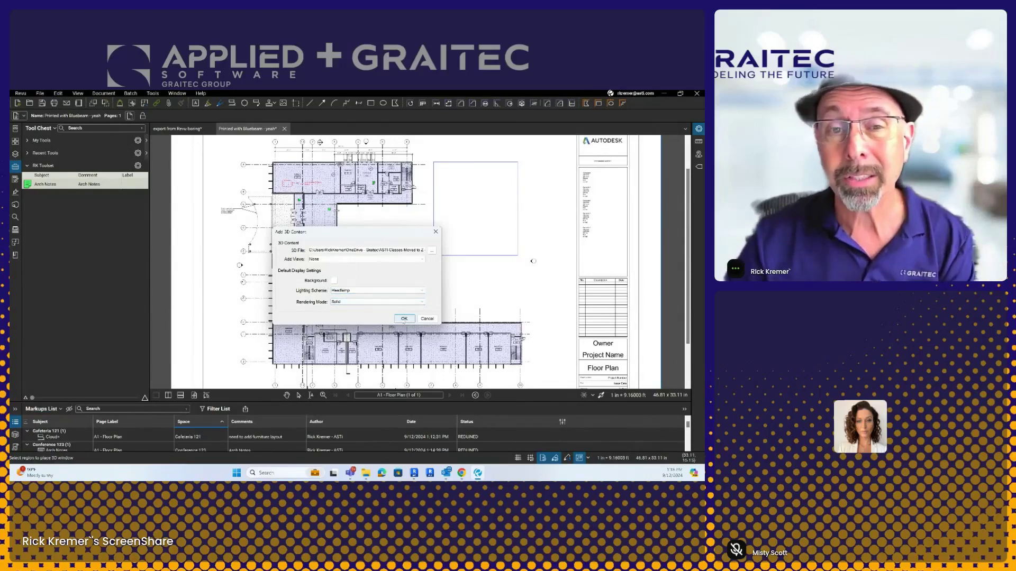
click(403, 319)
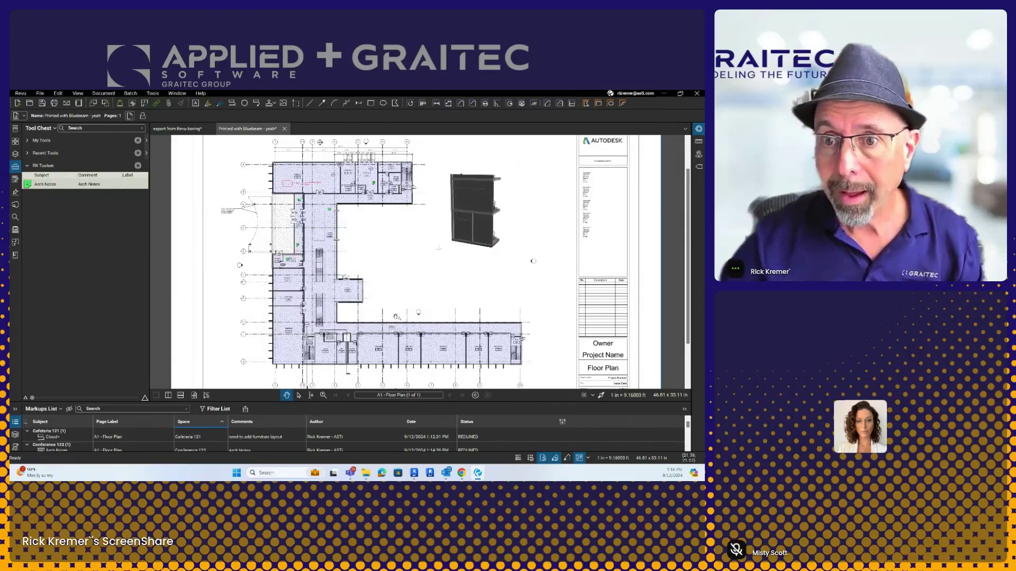
Orbit the embedded stair model to reveal the stairs and show the 3D Model Tree.
scroll(409, 310, down, 2)
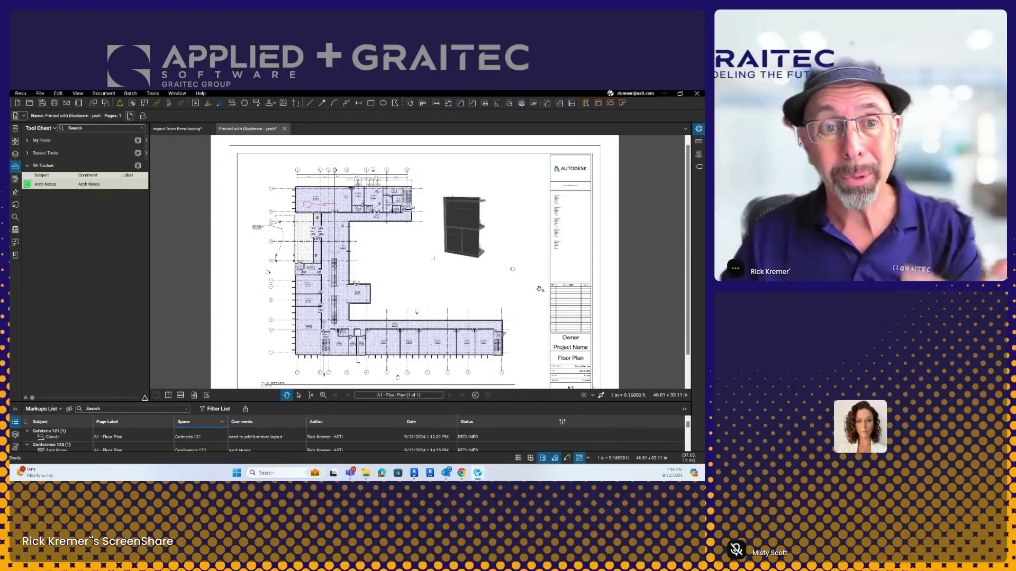
click(463, 228)
drag(499, 248, 527, 231)
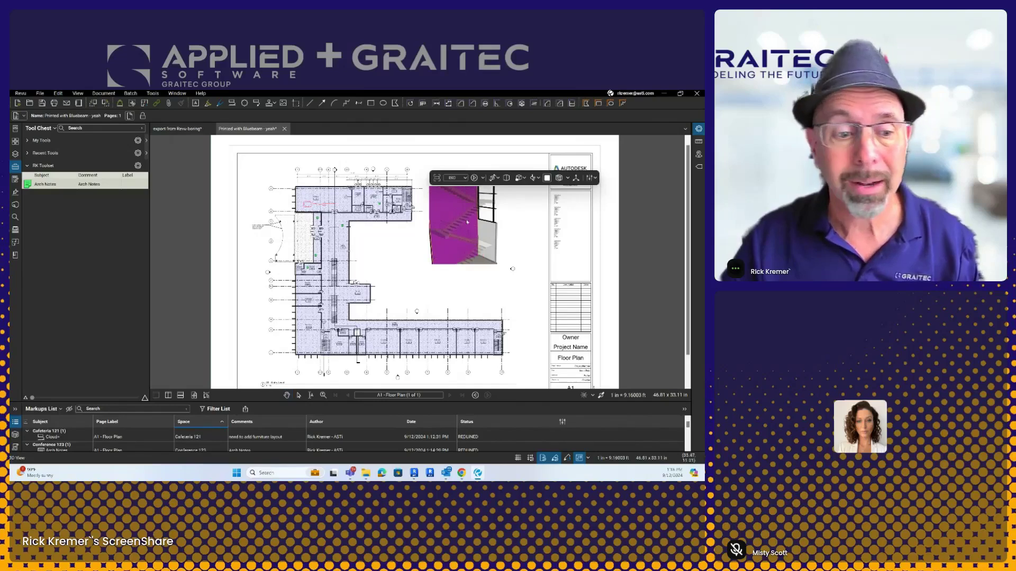
click(285, 395)
drag(281, 403, 283, 336)
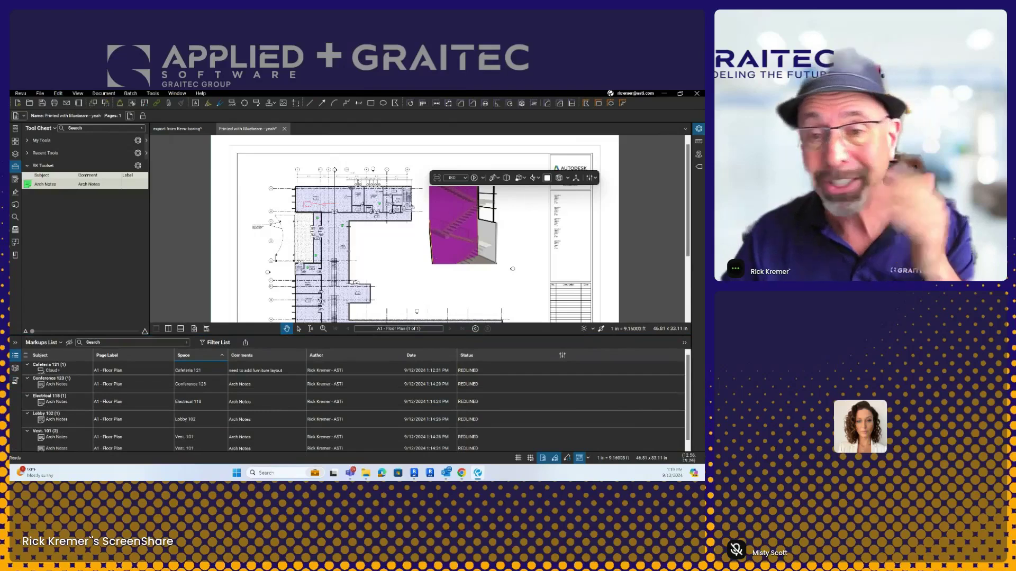
scroll(508, 259, down, 3)
drag(490, 235, 462, 248)
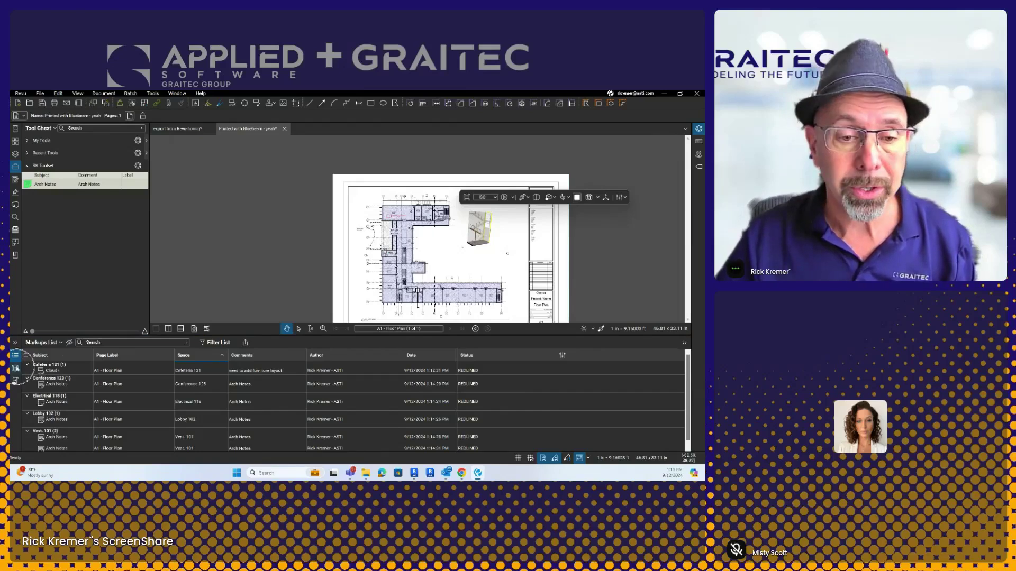
click(15, 369)
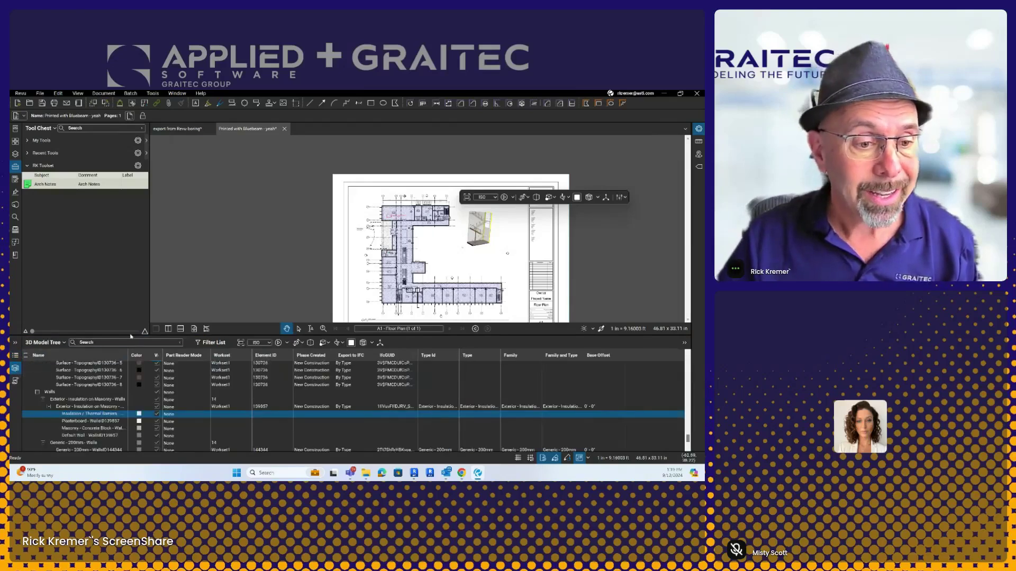
Hide the 200mm generic wall in the embedded model and switch to the Cloud+ tool.
drag(131, 335, 131, 294)
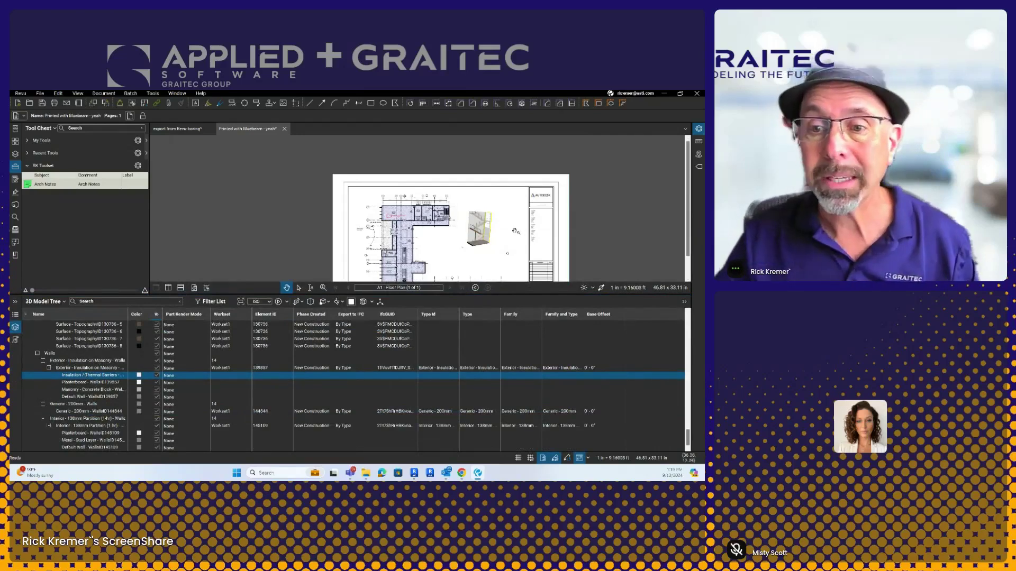
click(480, 225)
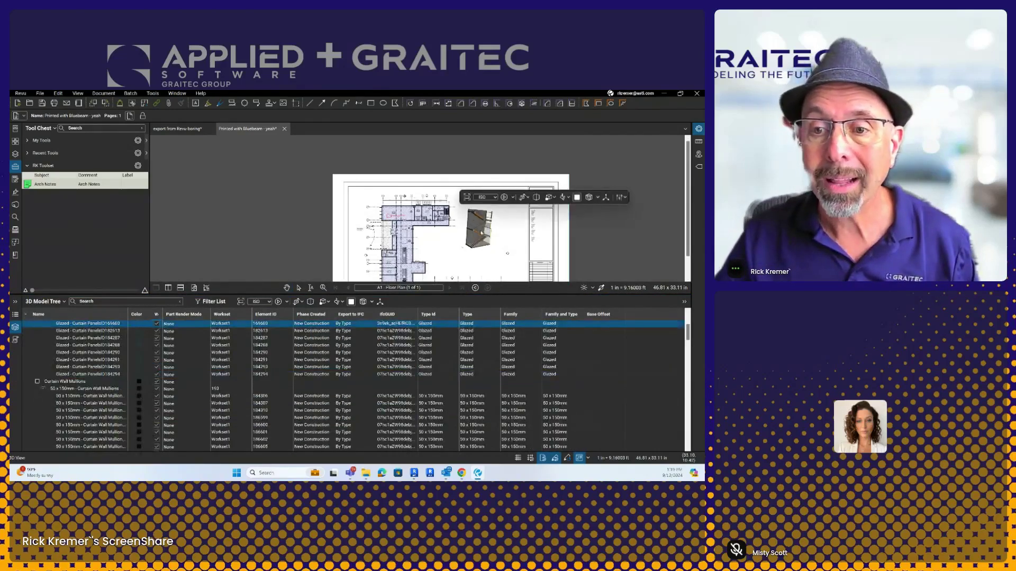
click(478, 227)
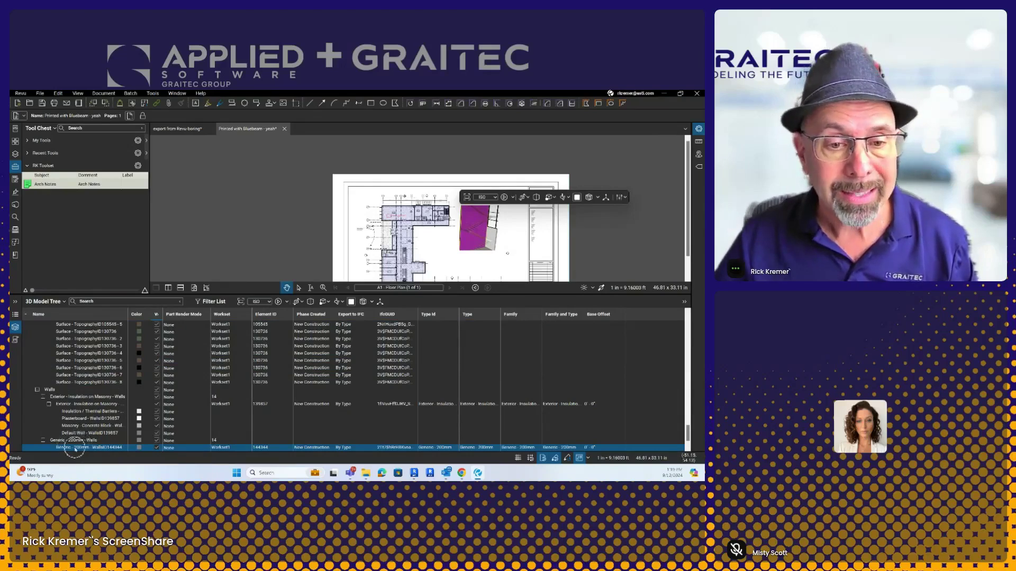
click(279, 316)
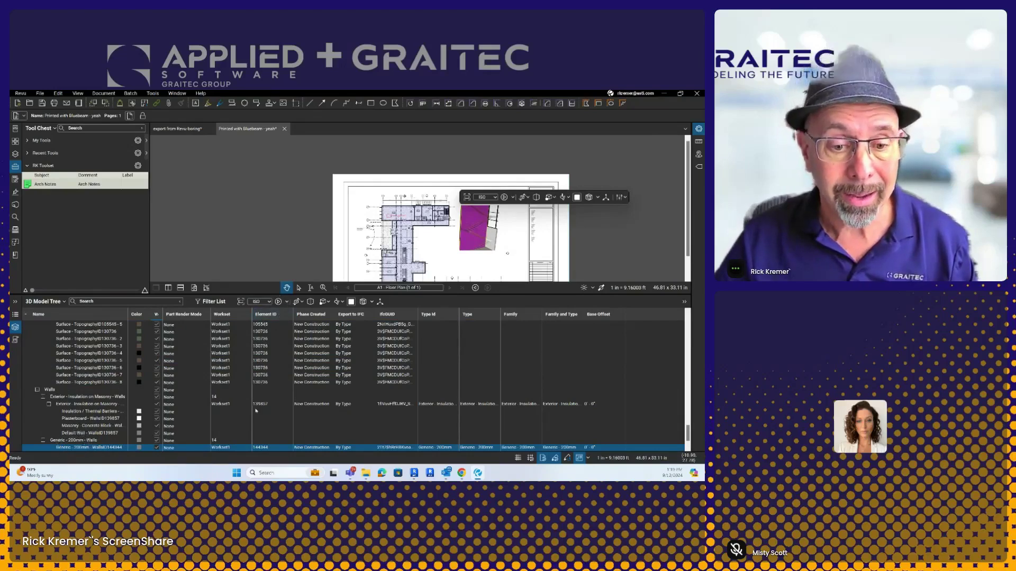
click(258, 449)
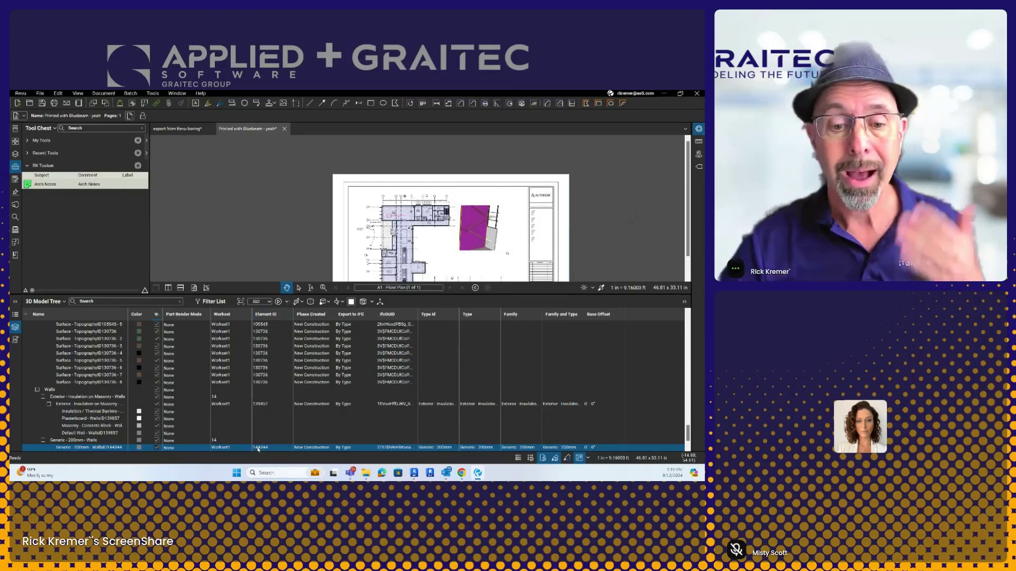
click(477, 226)
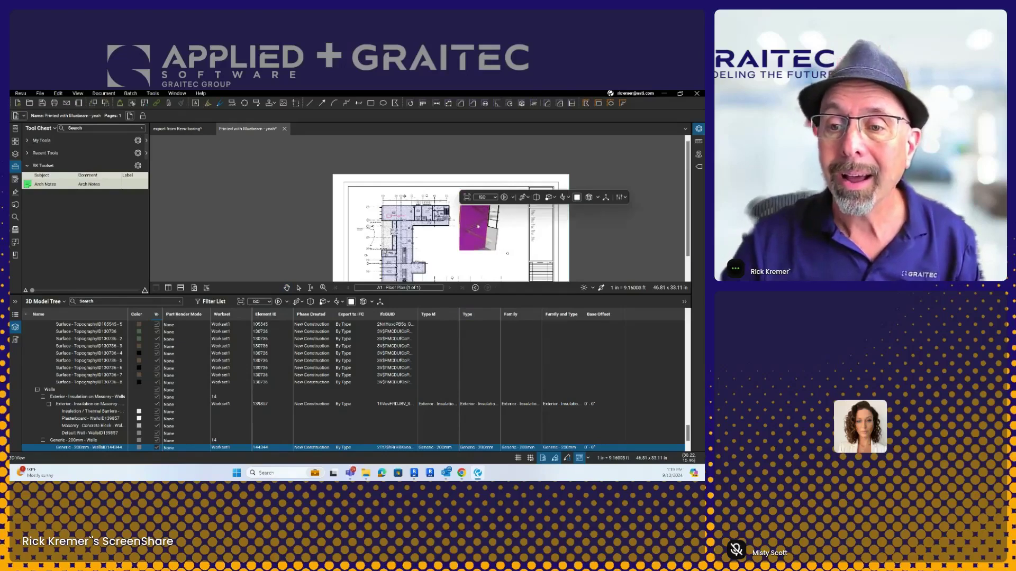
key(Delete)
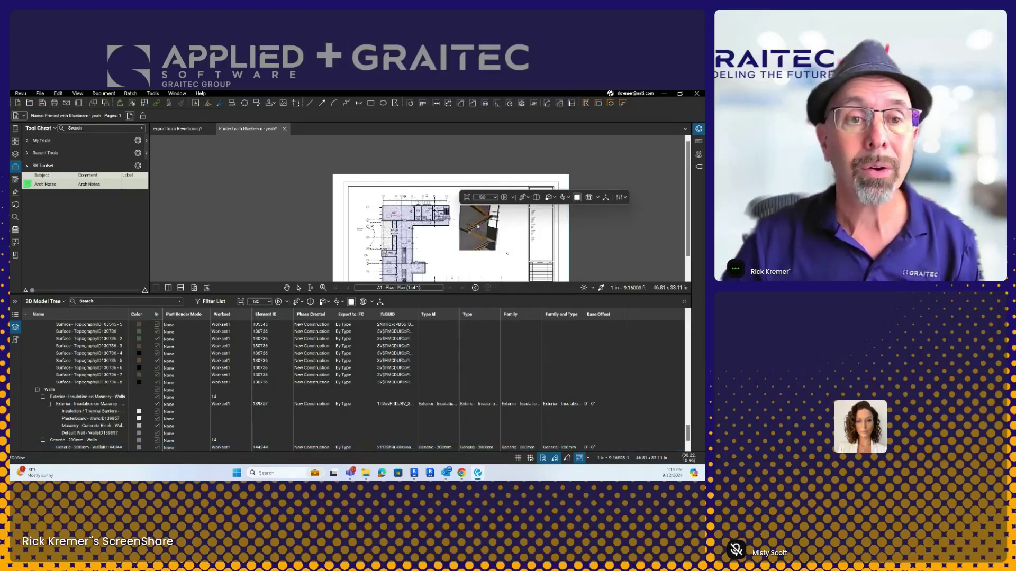
key(c)
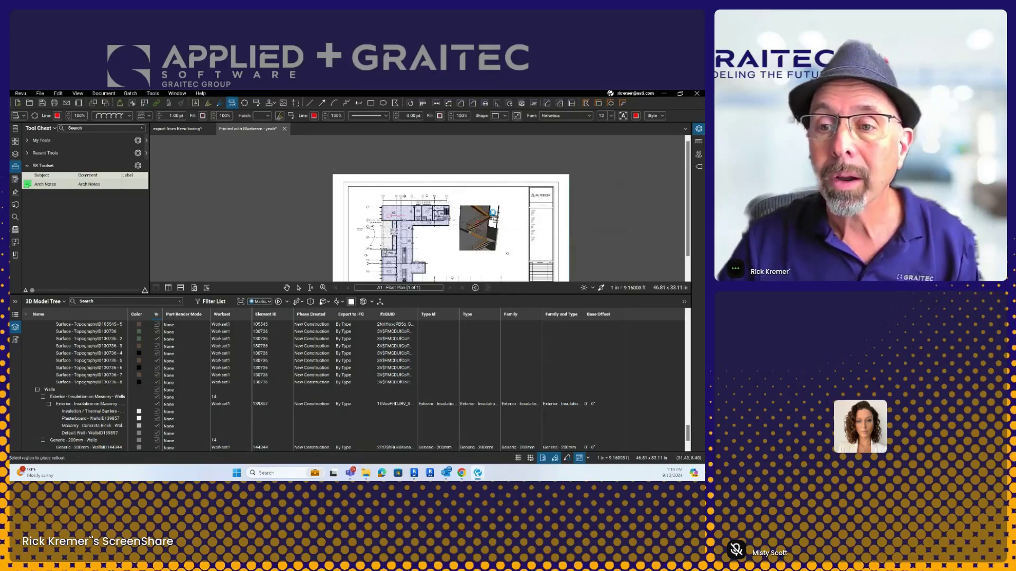
click(492, 213)
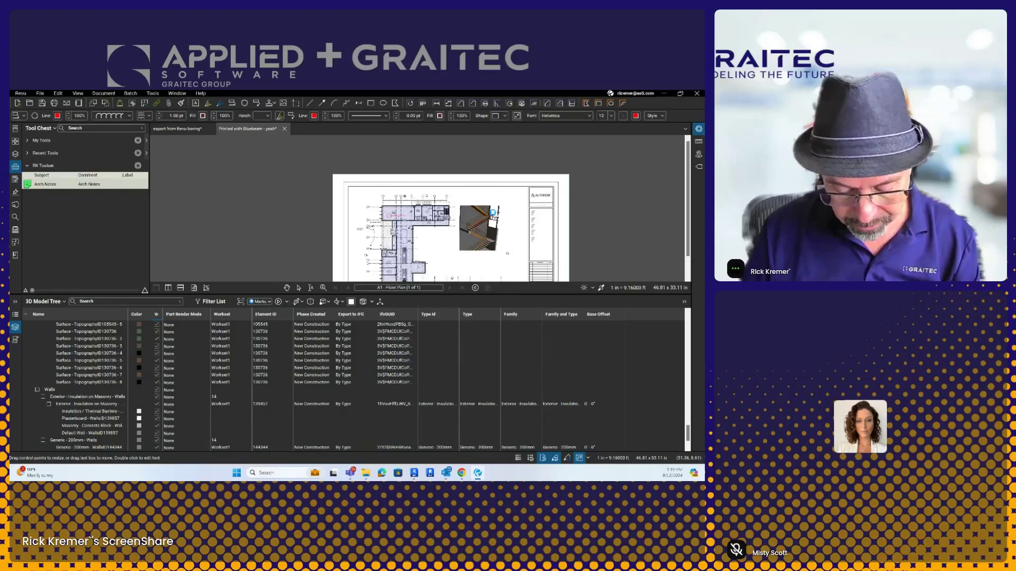
key(Escape)
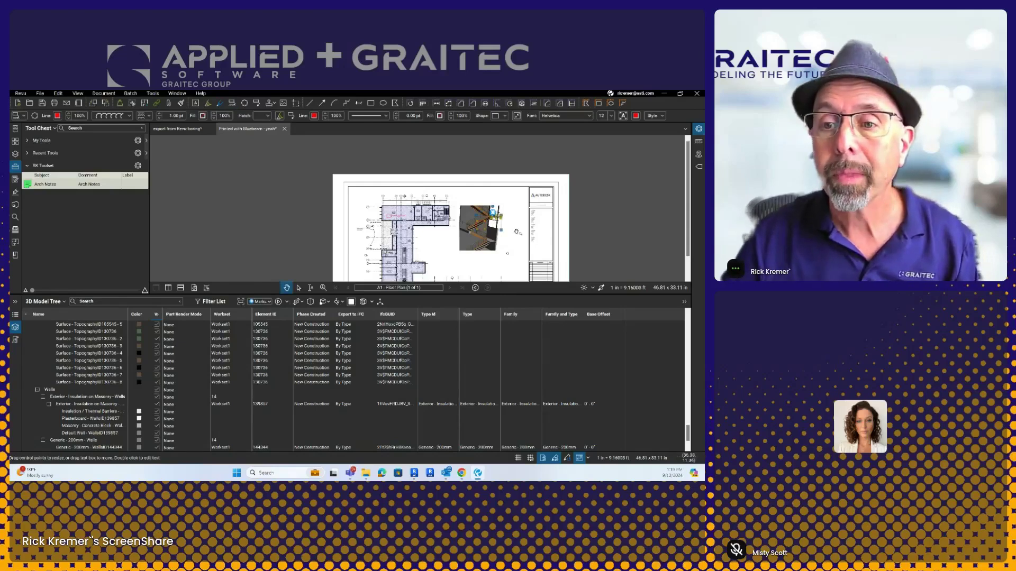
mouse_move(481, 225)
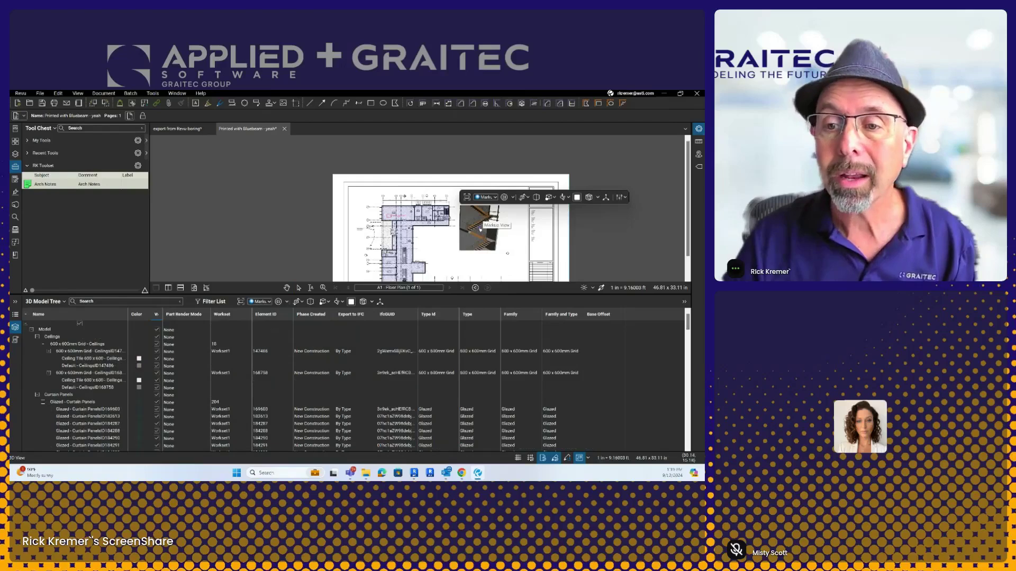
drag(507, 236, 491, 244)
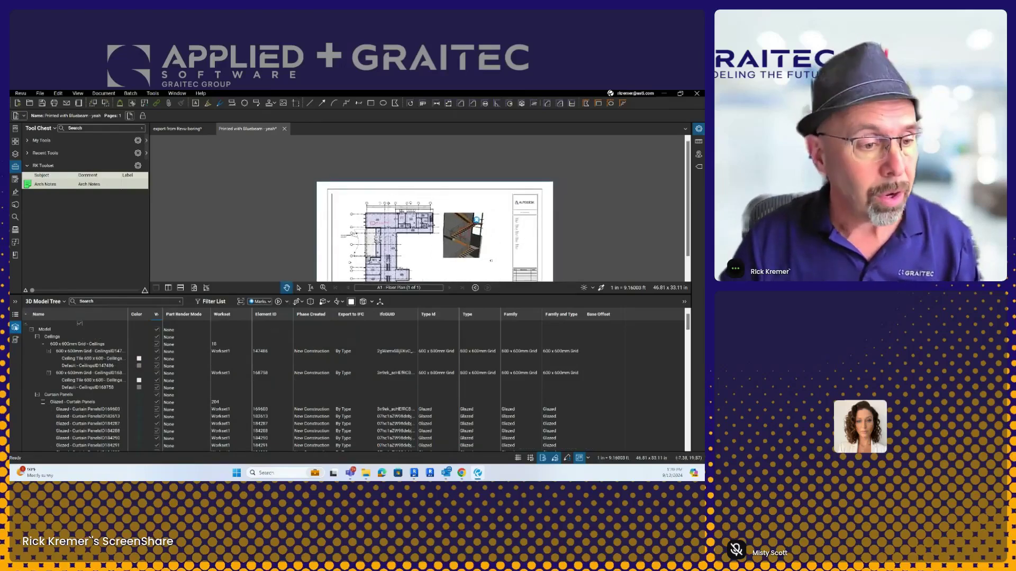
click(16, 315)
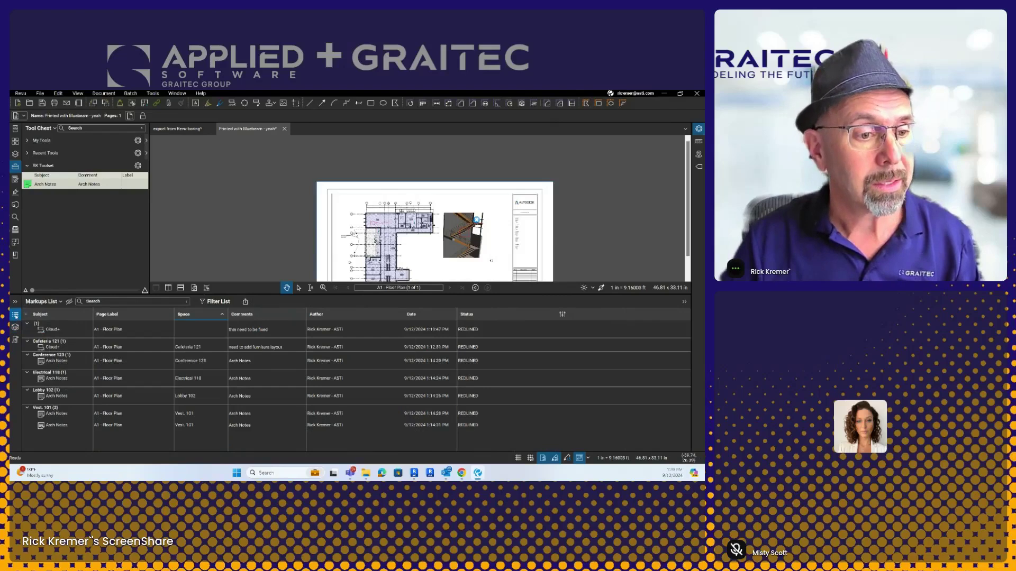
click(15, 328)
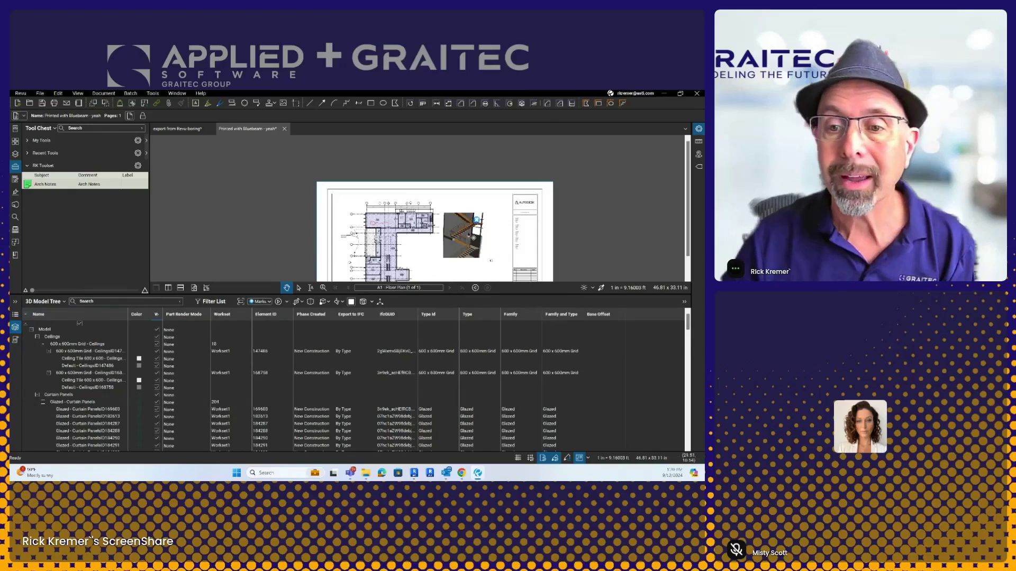
click(476, 220)
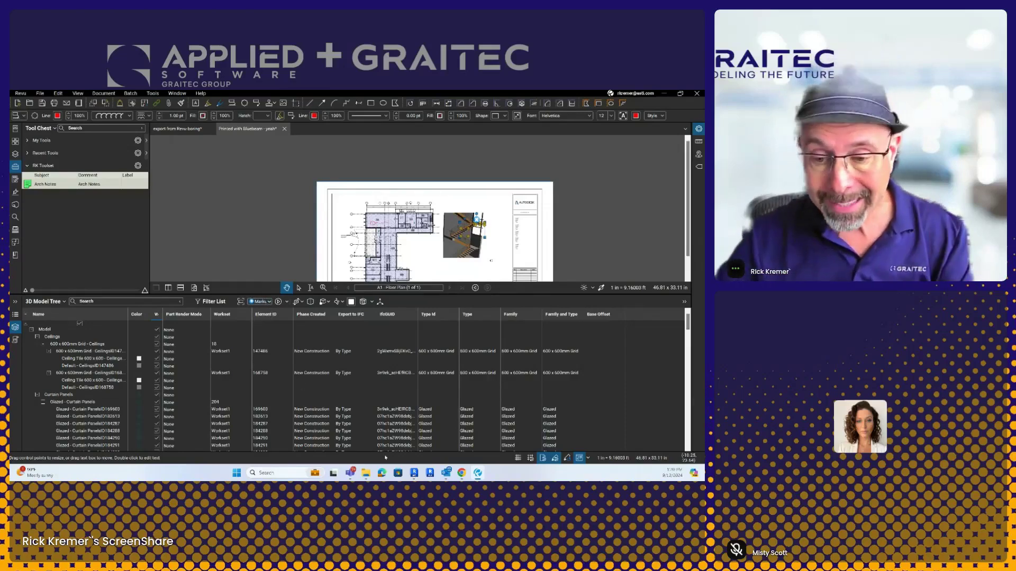
In Revit's Bluebeam PDF security settings, toggle Require Password to Open off and back on.
click(414, 431)
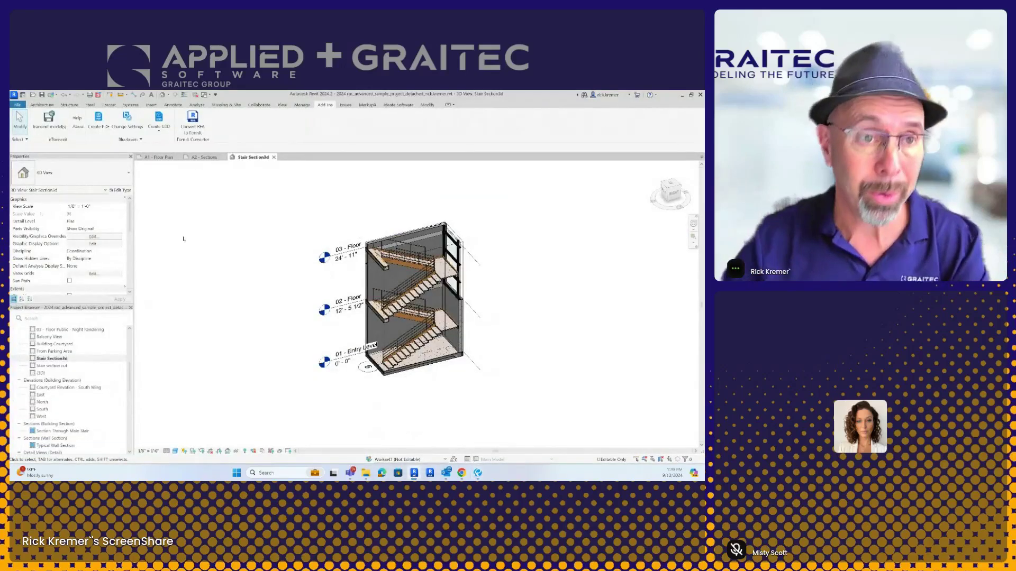
click(128, 117)
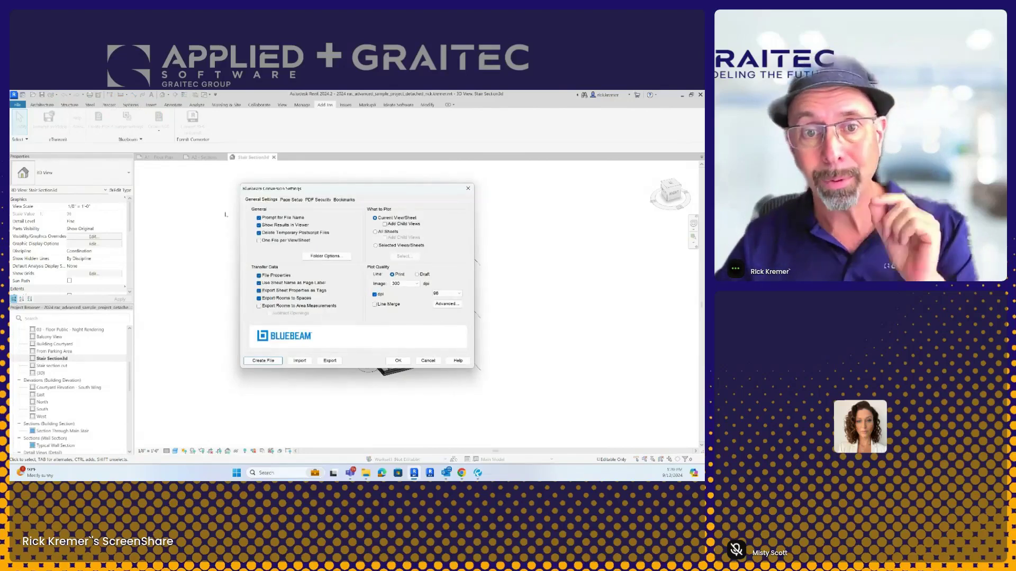
click(320, 200)
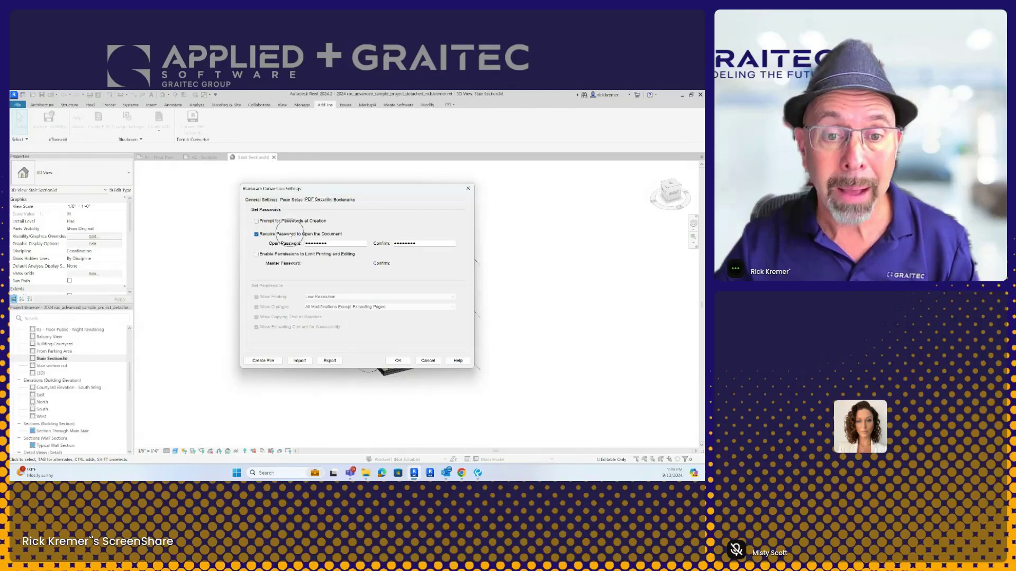
click(286, 234)
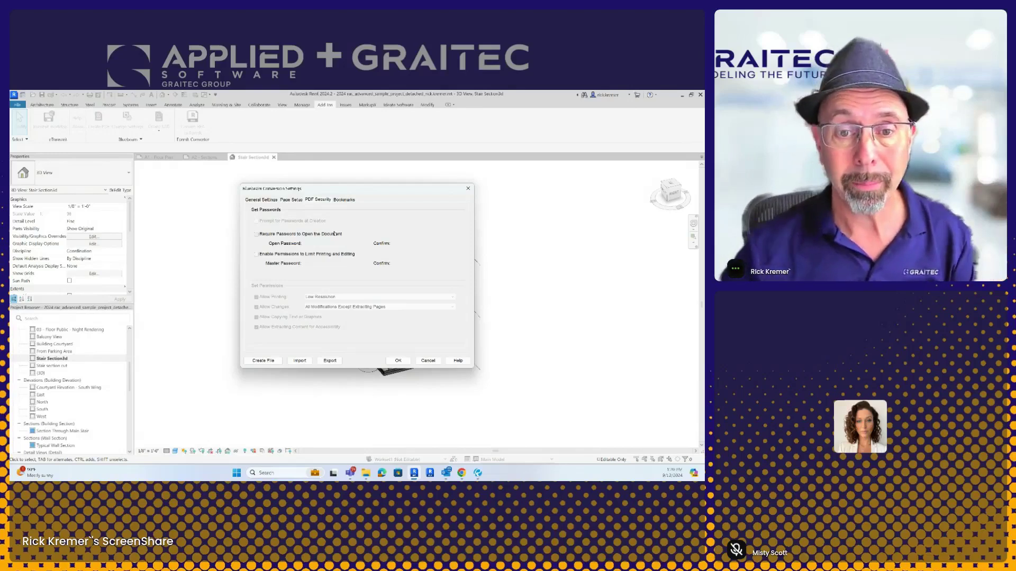
click(280, 234)
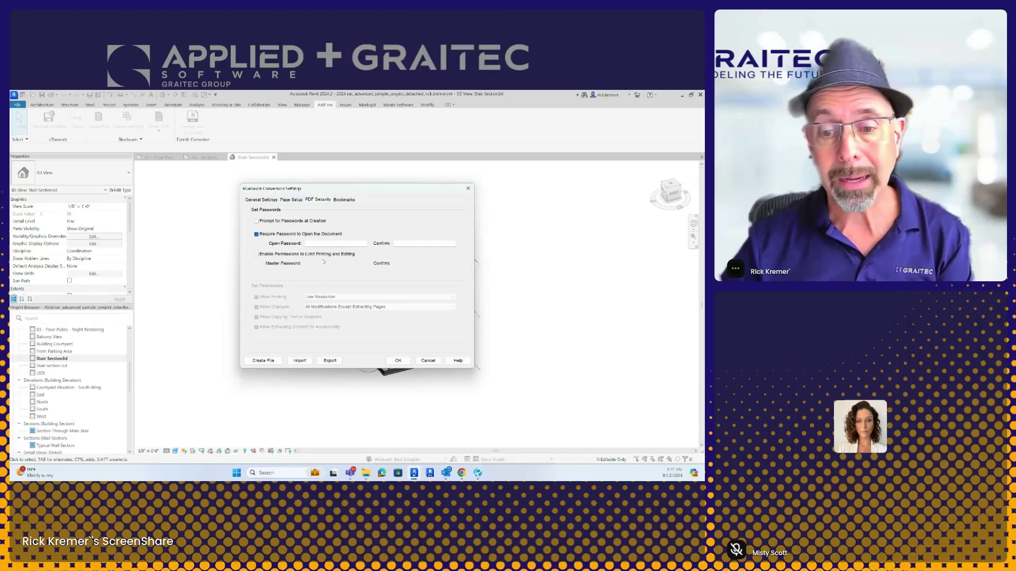
click(428, 361)
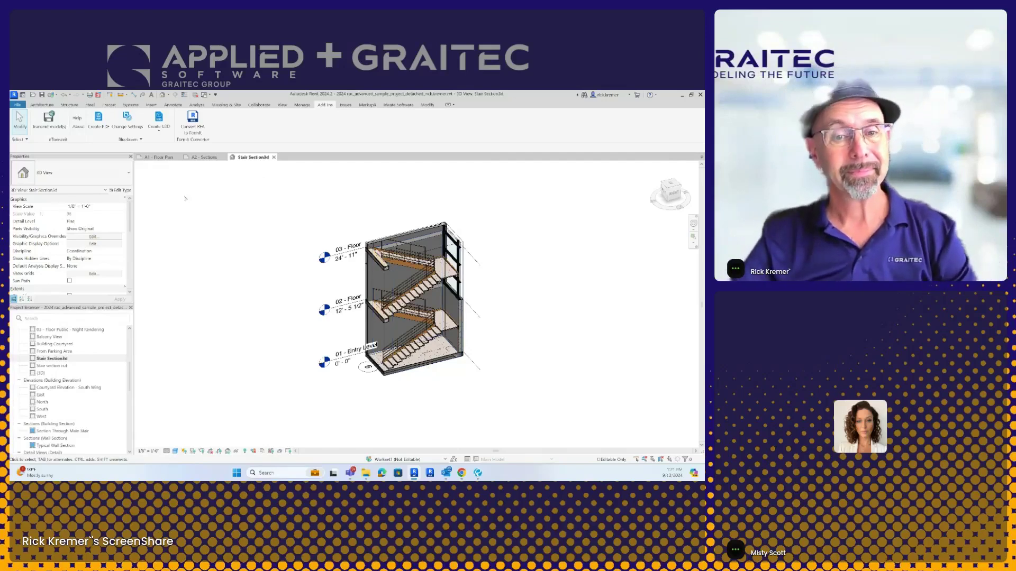
Orbit the stair model slightly, then go back to the A1 - Floor Plan sheet in Revit.
drag(222, 277, 219, 274)
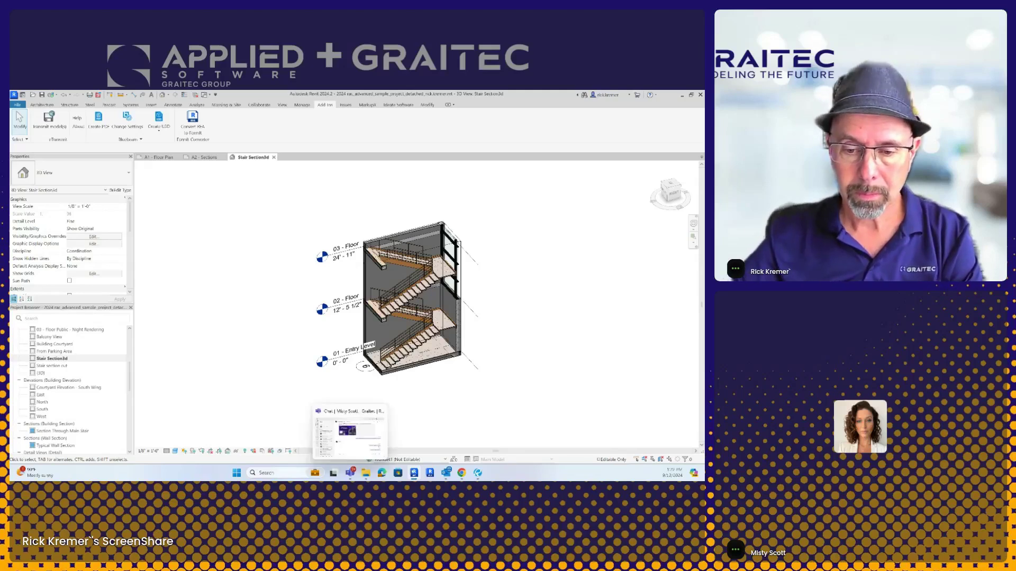
mouse_move(414, 476)
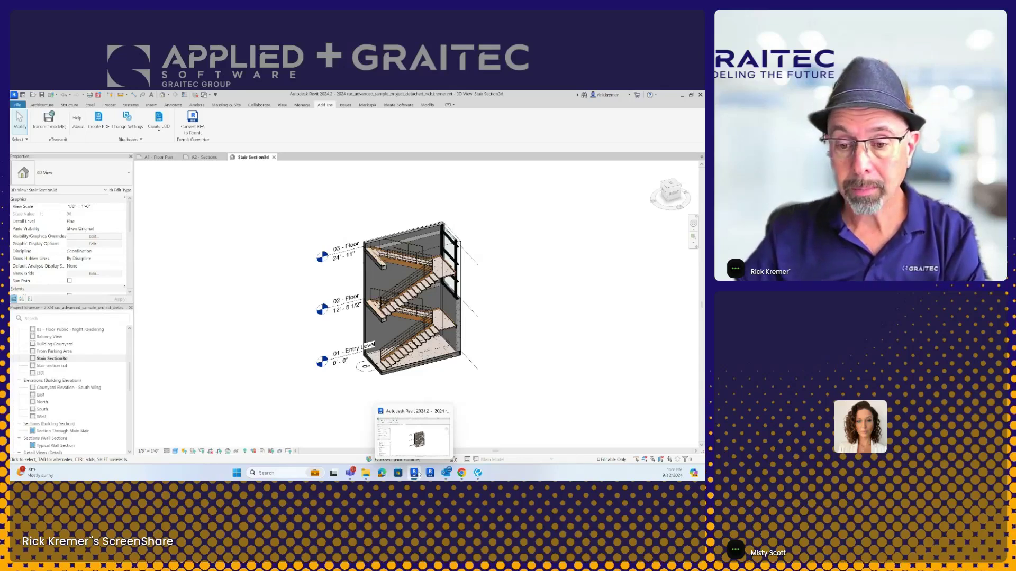
click(405, 432)
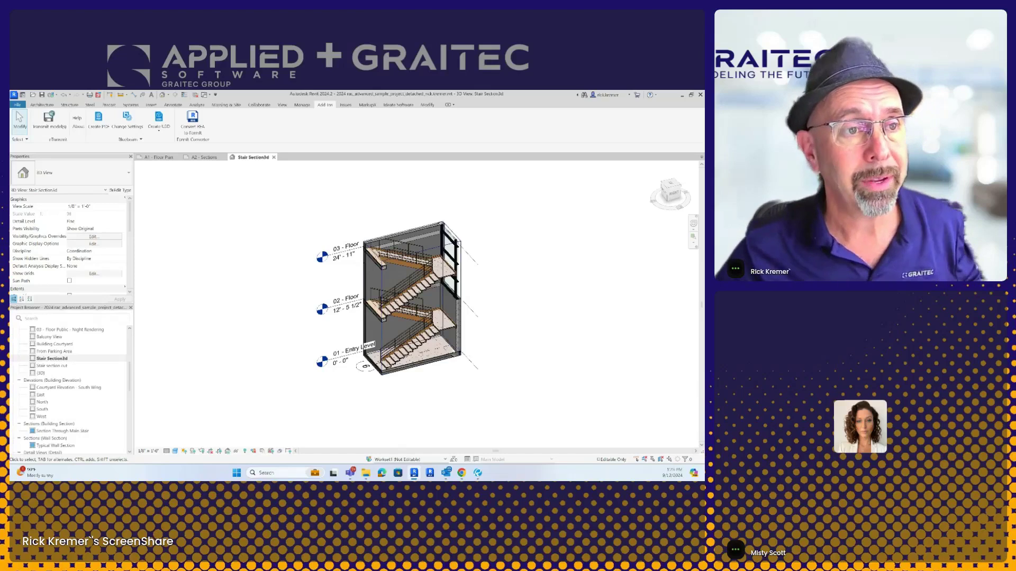
click(163, 158)
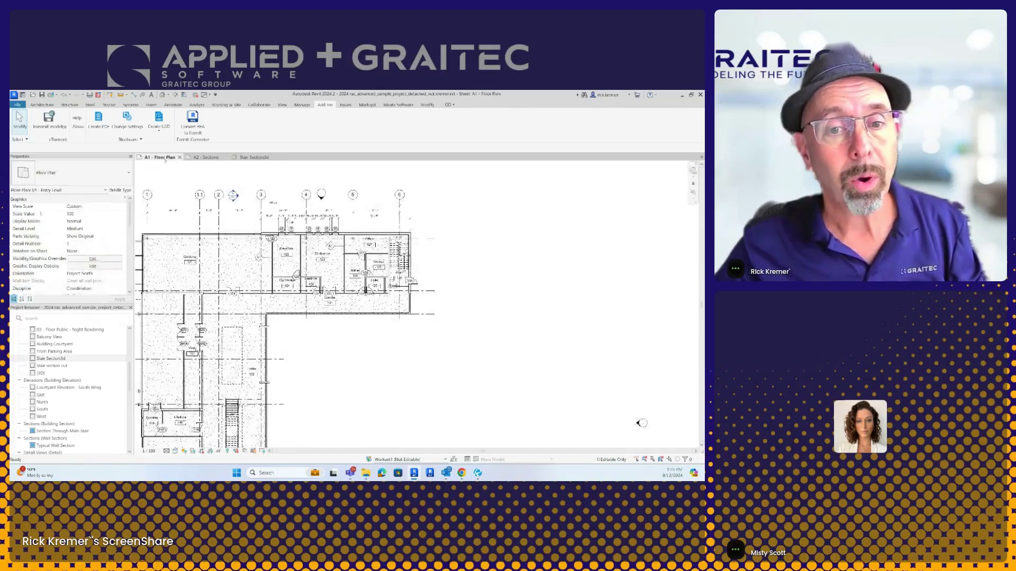
Draw a small curtain-wall rectangle right of Lobby 102 and split it with a matching wall.
click(42, 104)
click(43, 120)
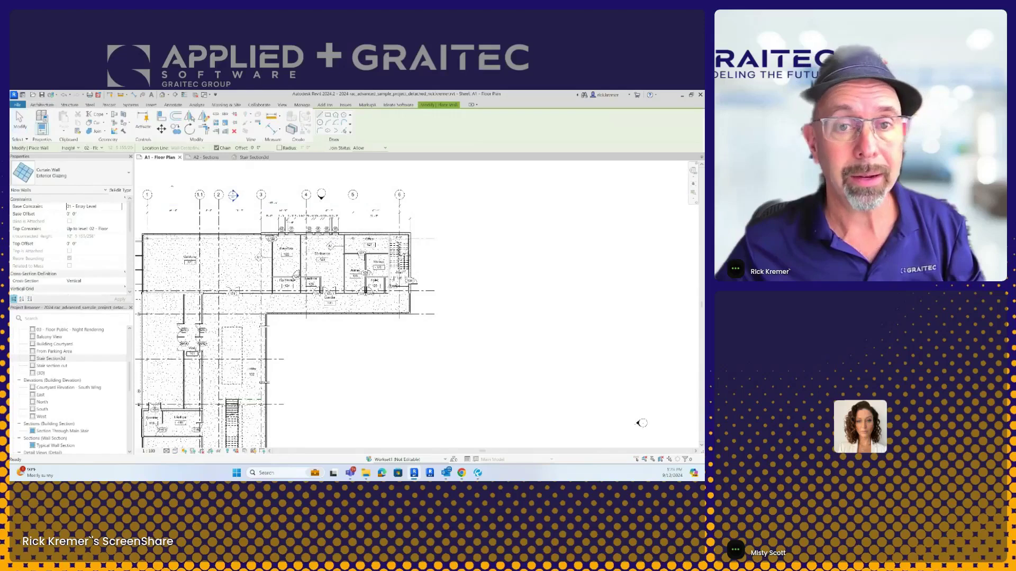
click(343, 360)
click(385, 411)
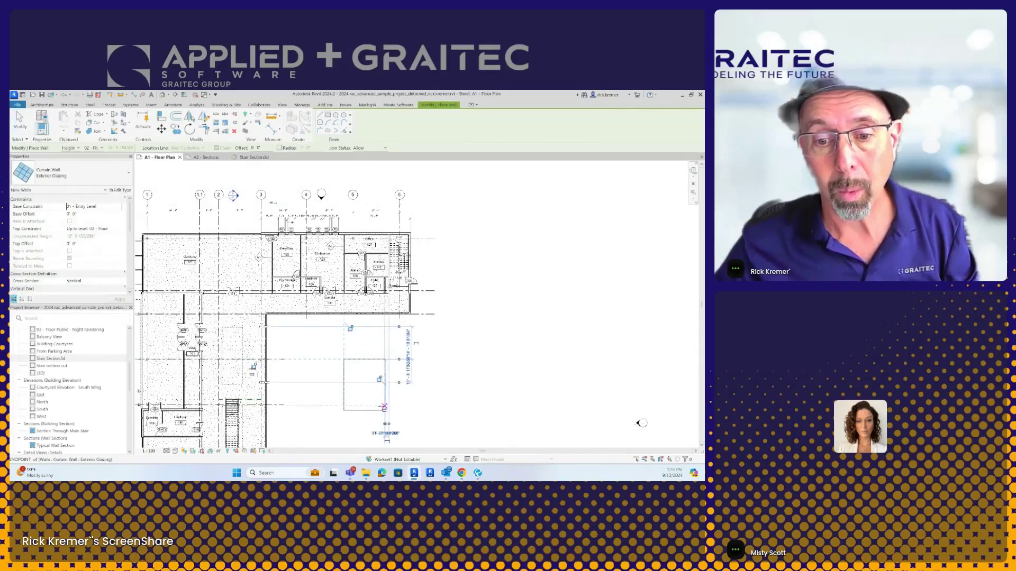
scroll(361, 392, up, 2)
key(Escape)
key(Escape)
click(332, 373)
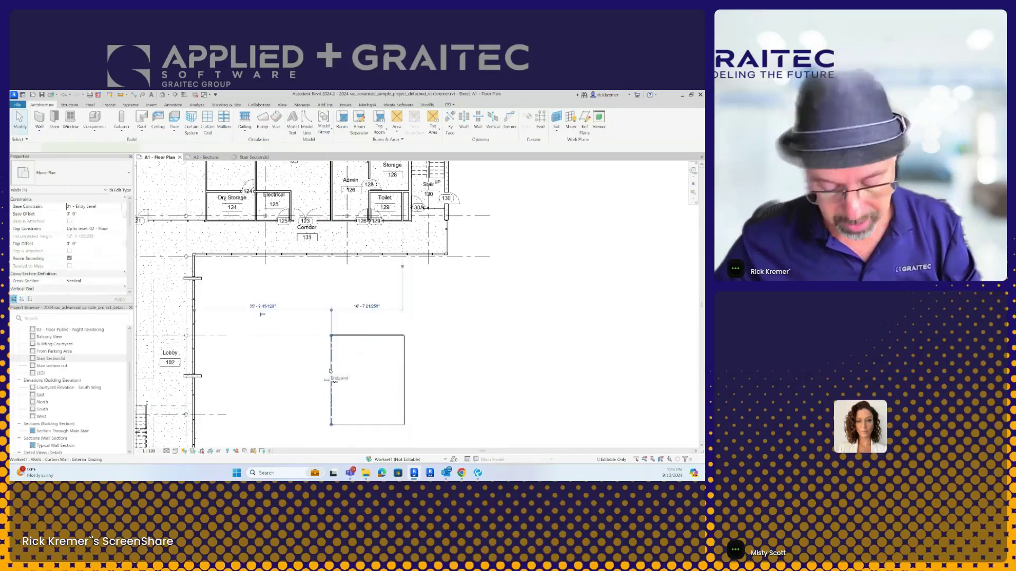
key(c)
key(s)
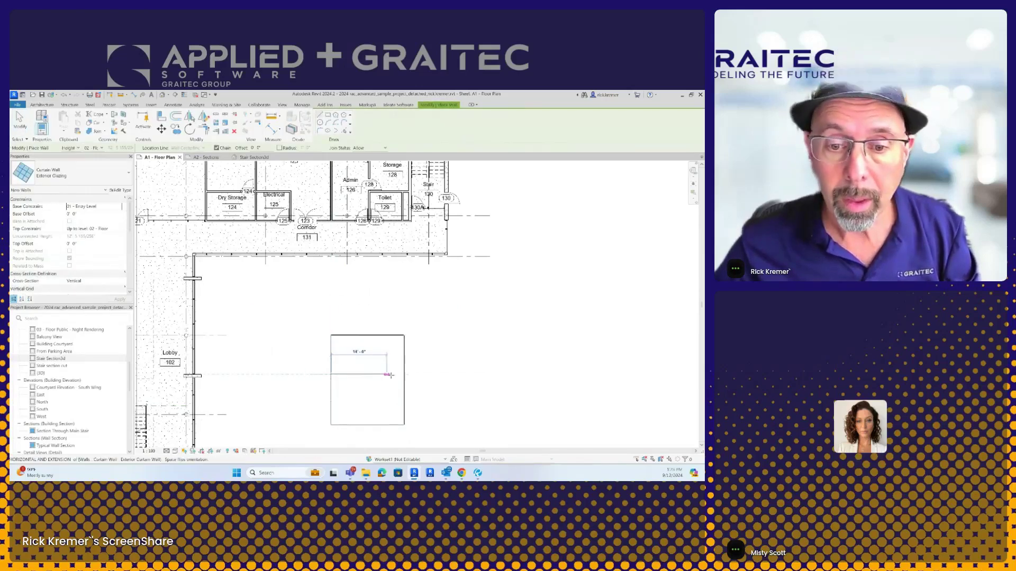
key(Escape)
key(Escape)
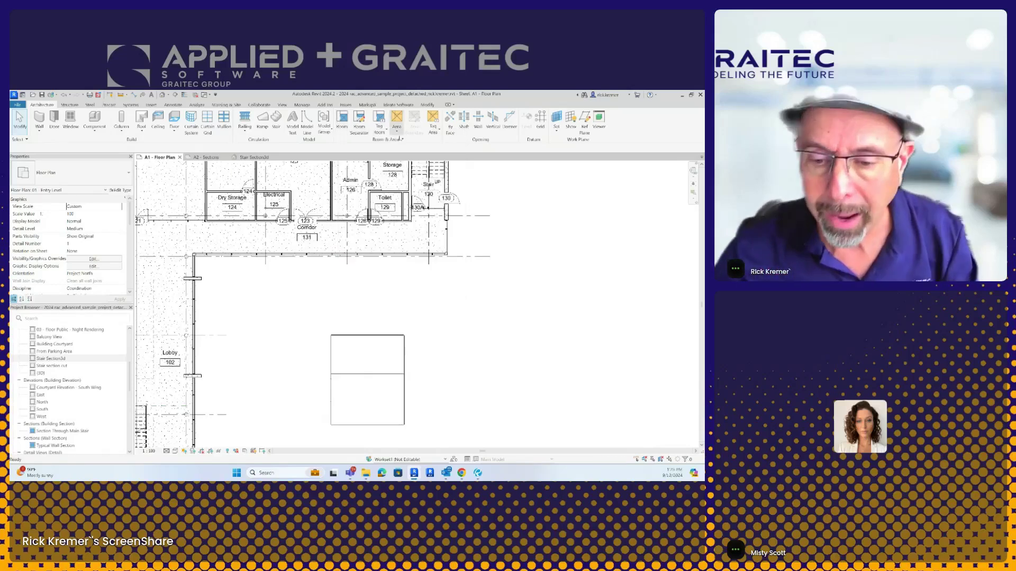
In Bluebeam, zoom in around Vest. 101, shrink the model tree and show the Spaces list.
click(478, 472)
scroll(329, 258, up, 6)
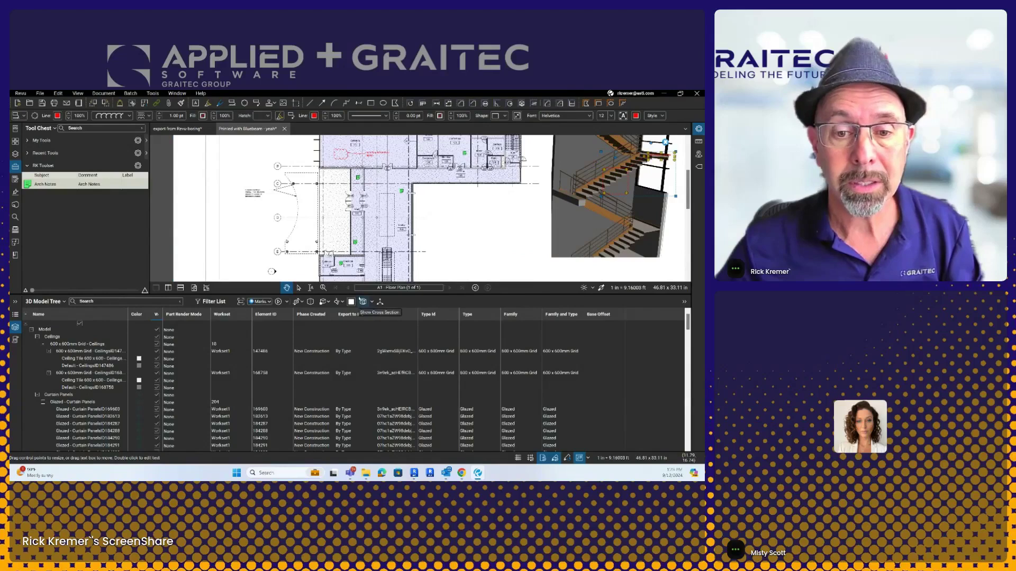
drag(359, 295, 359, 426)
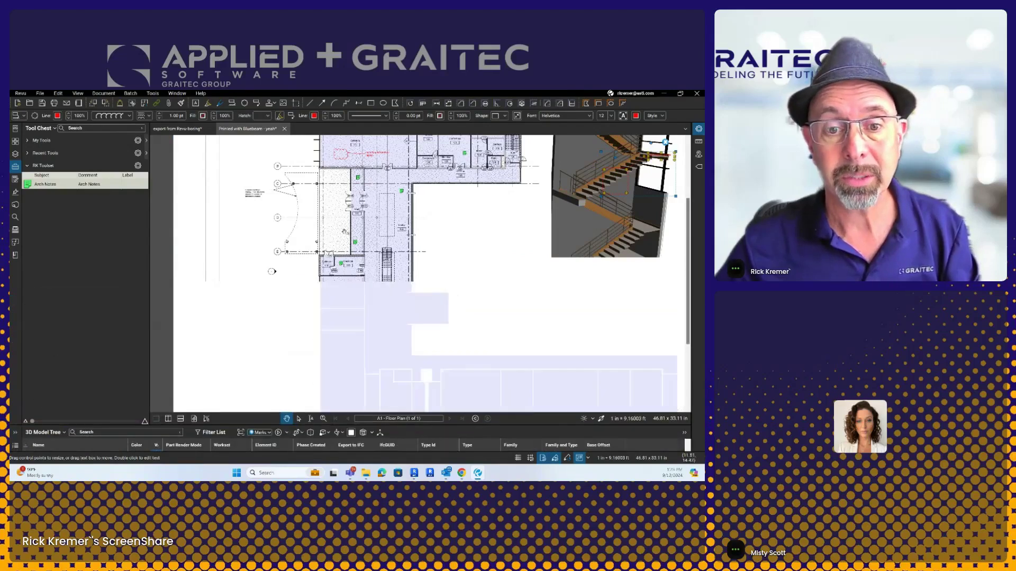
scroll(339, 219, up, 4)
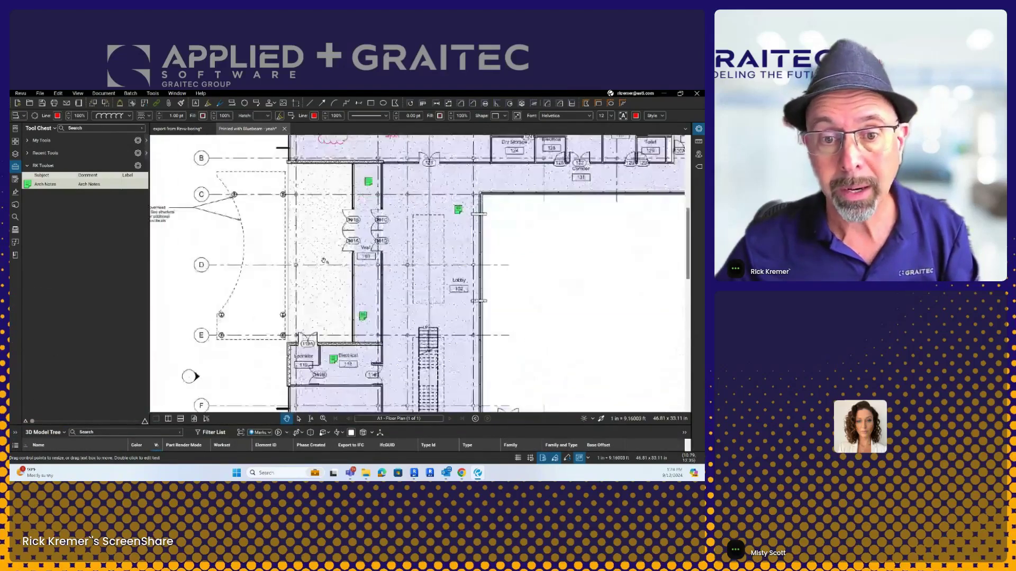
click(15, 244)
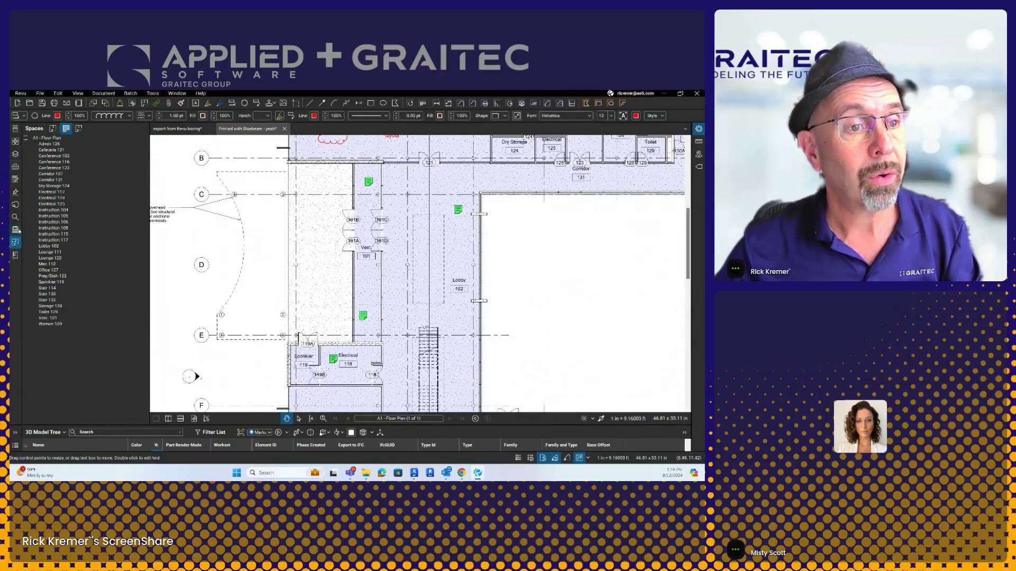
Add a space named 'Extor Lobby' over the area left of Vest. 101, then locate it from the list.
click(54, 130)
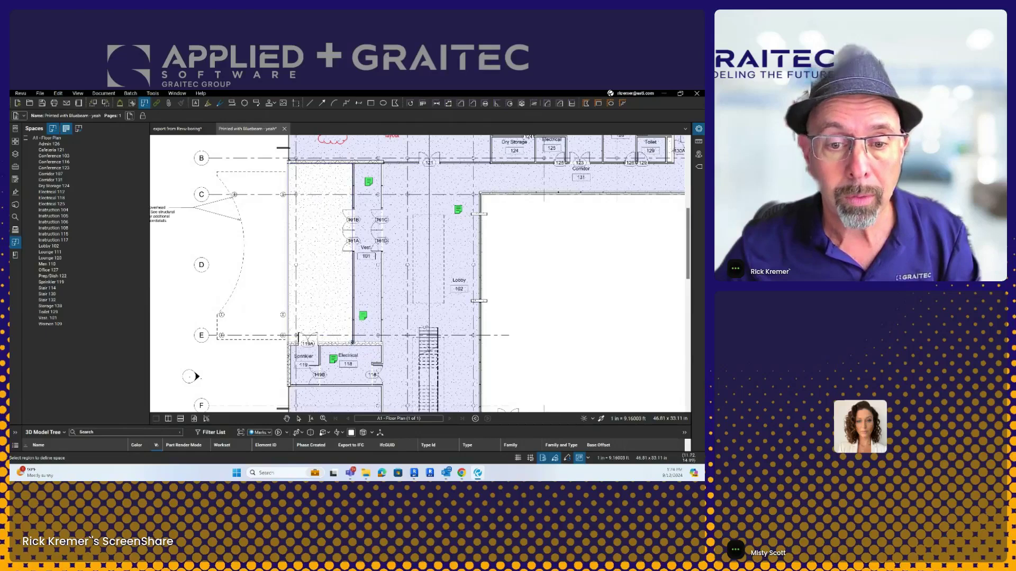
drag(288, 162, 353, 343)
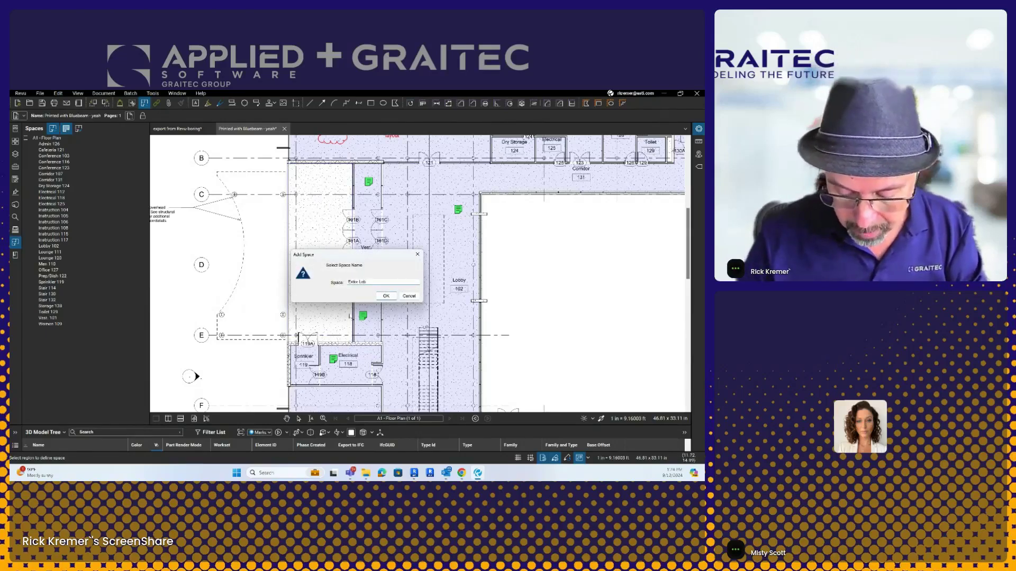
text(Extor Lobby)
key(Return)
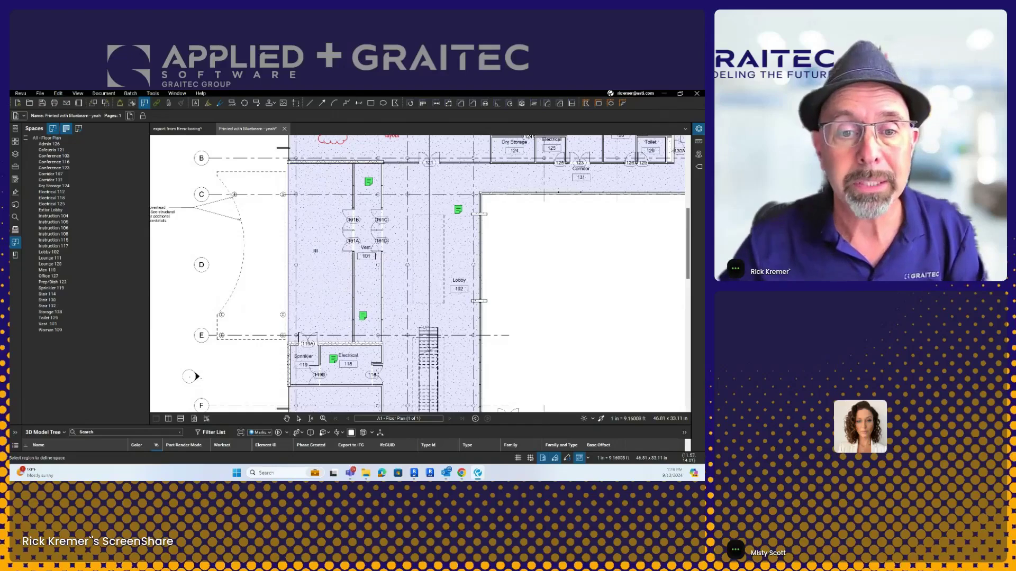
key(Escape)
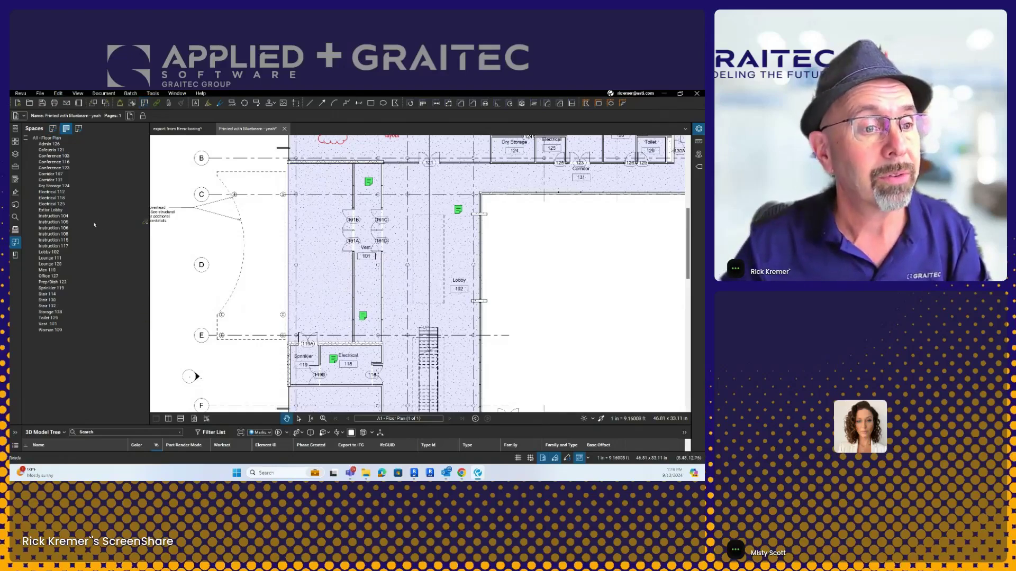
click(58, 210)
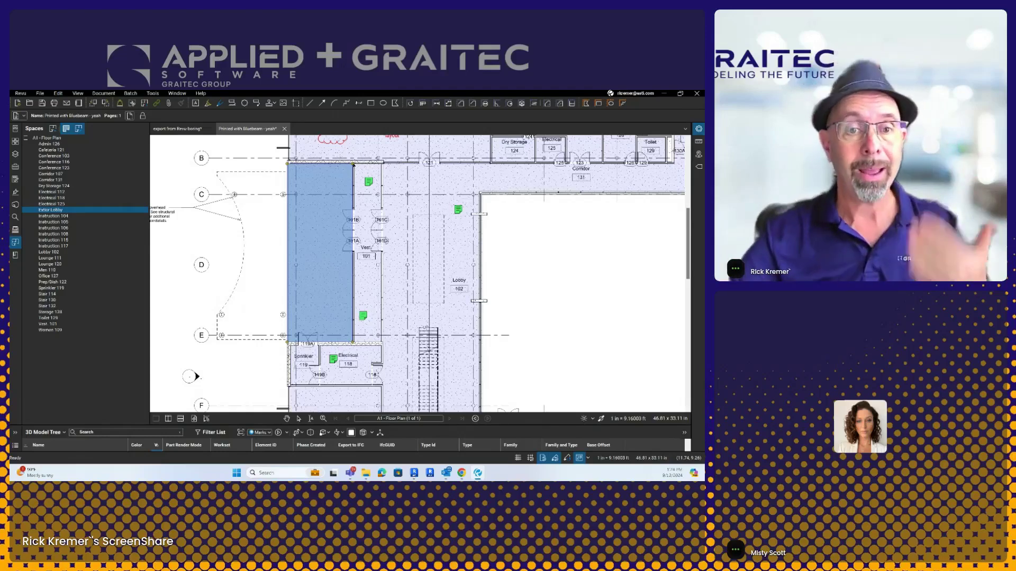
Place a 'show floor' callout near grid C, check it in the Markups List, and reposition it.
key(Escape)
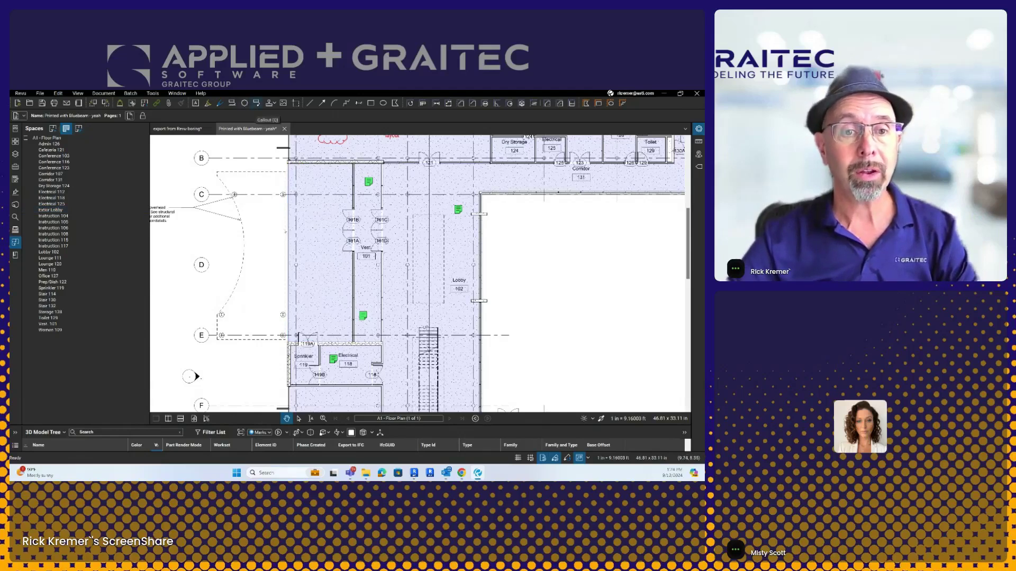
click(256, 104)
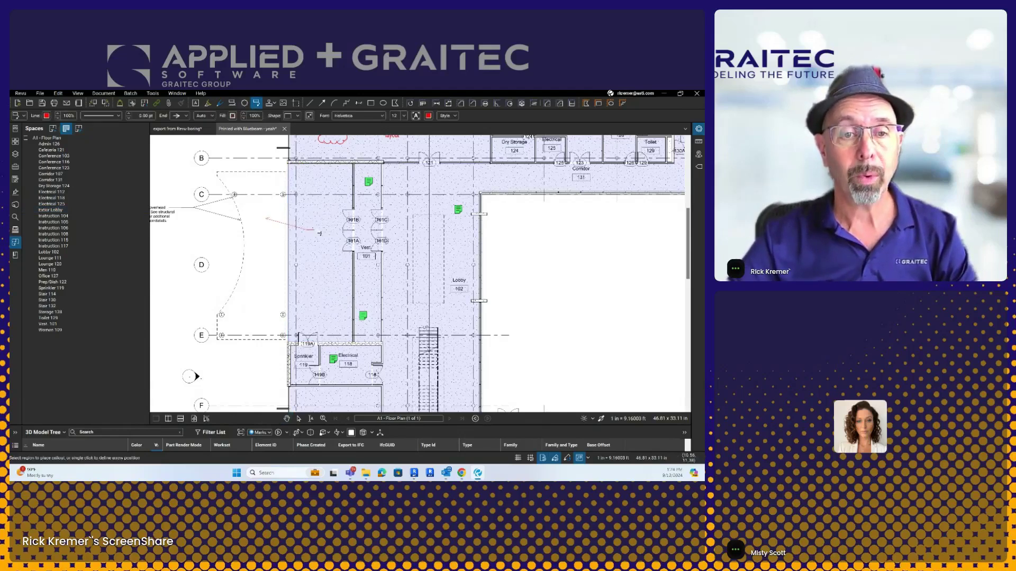
click(265, 216)
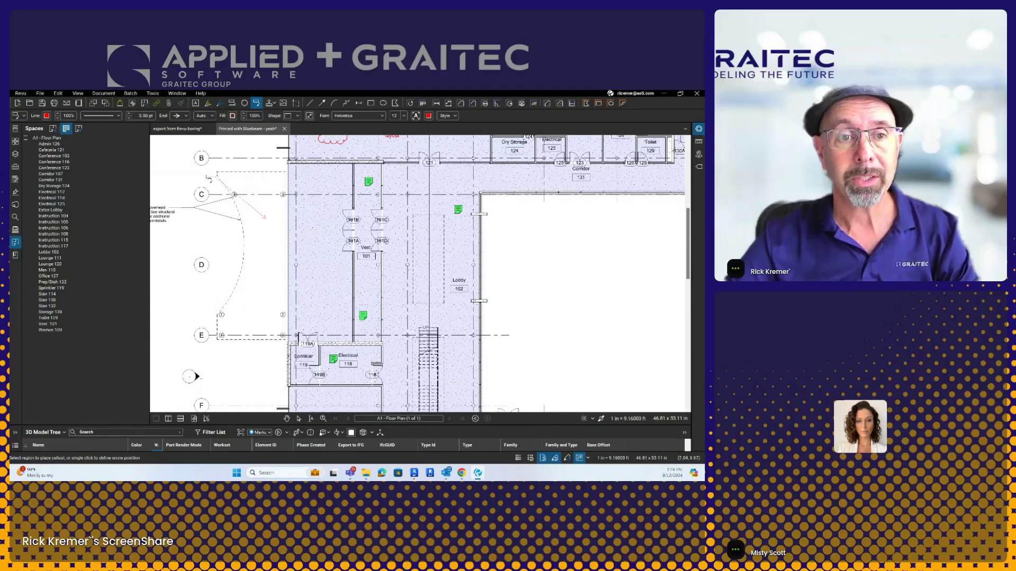
click(197, 194)
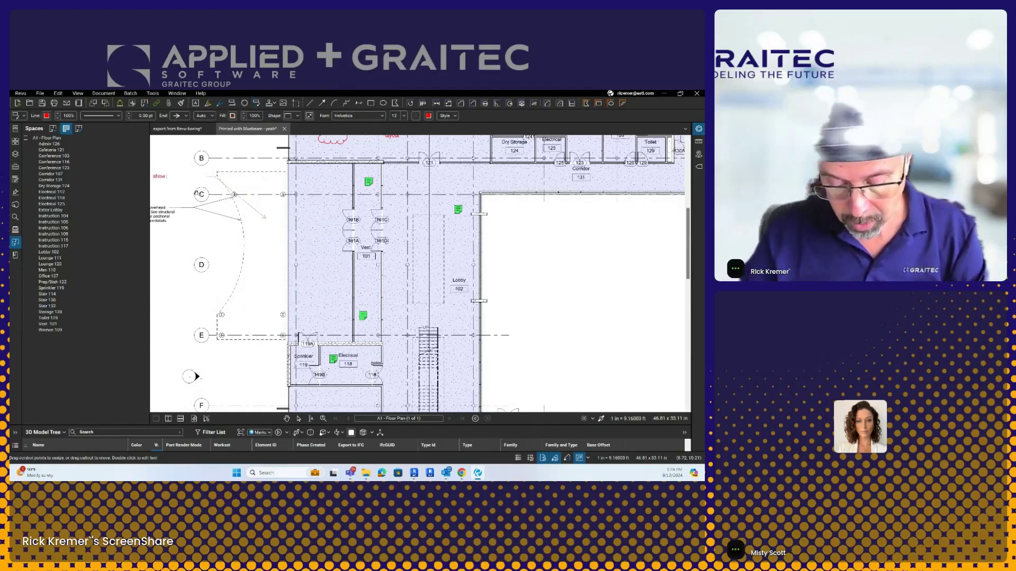
click(202, 262)
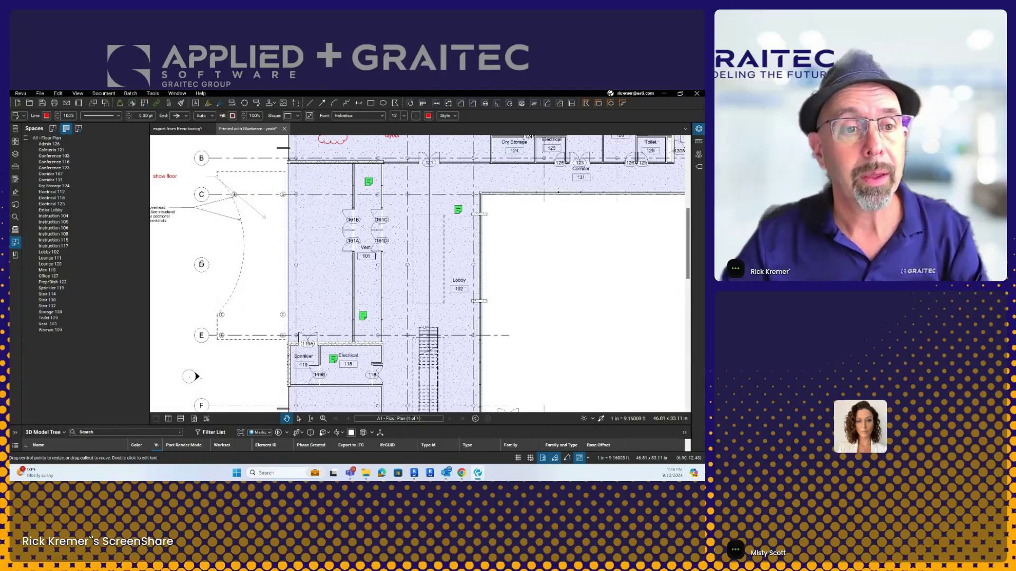
click(170, 180)
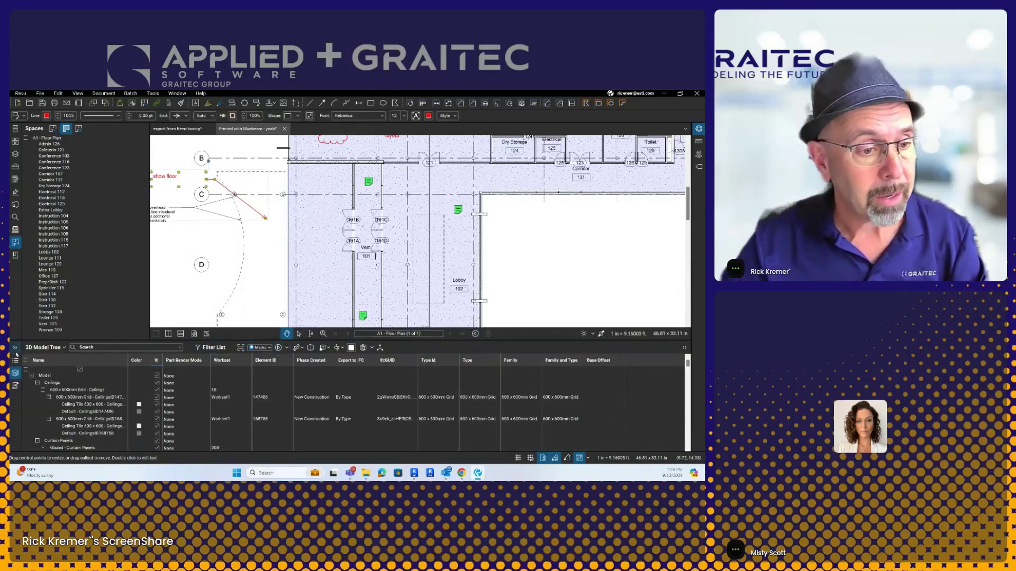
key(alt+l)
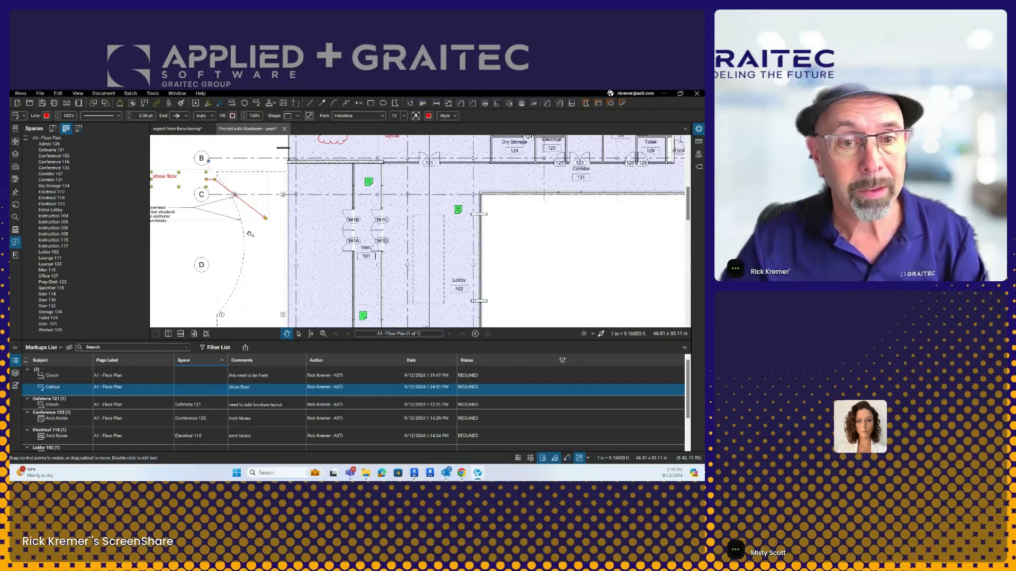
drag(265, 219, 316, 221)
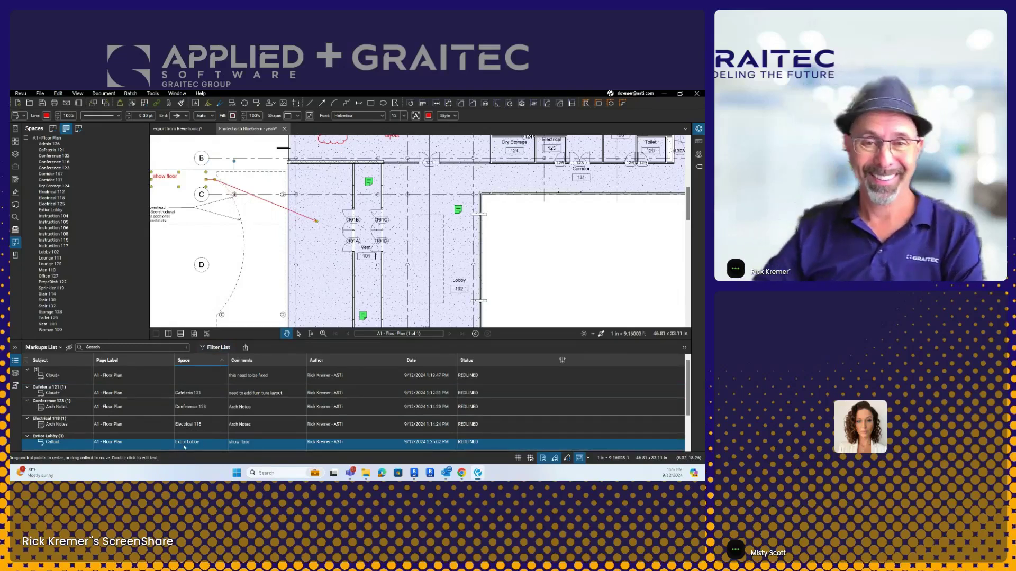
key(Escape)
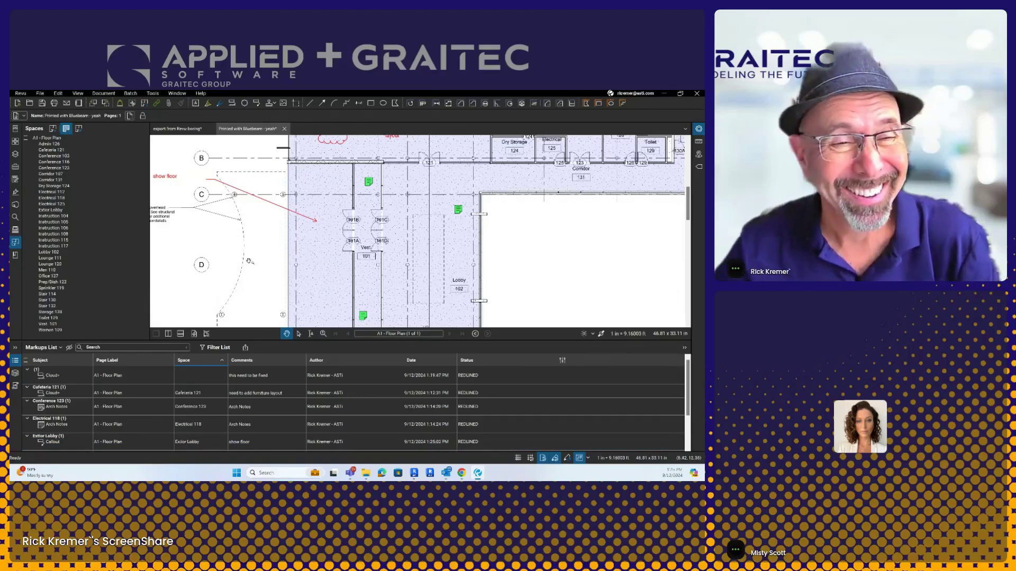
drag(172, 180, 236, 183)
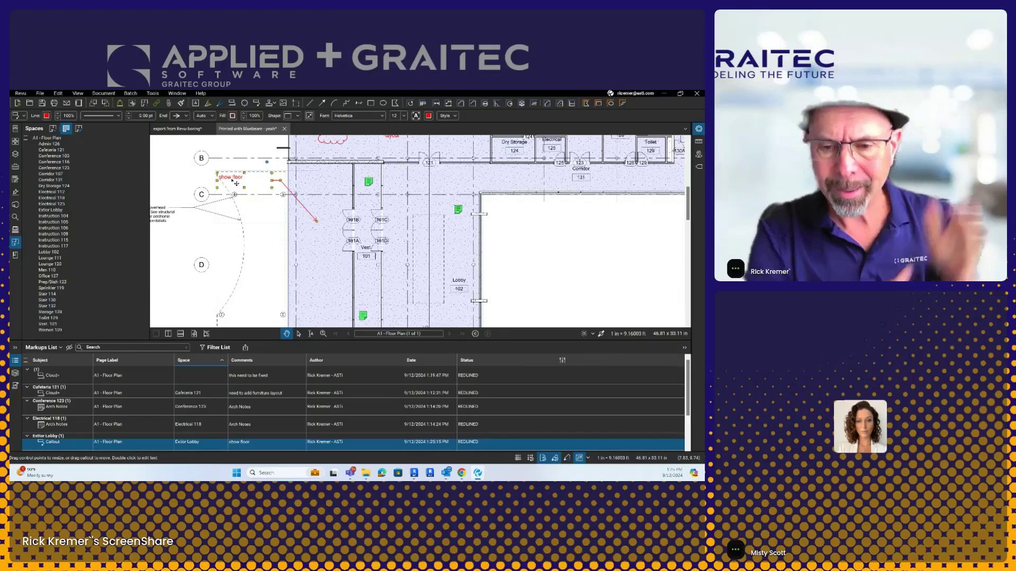
Close both Bluebeam drawings without saving and switch back to Revit.
click(284, 129)
click(401, 314)
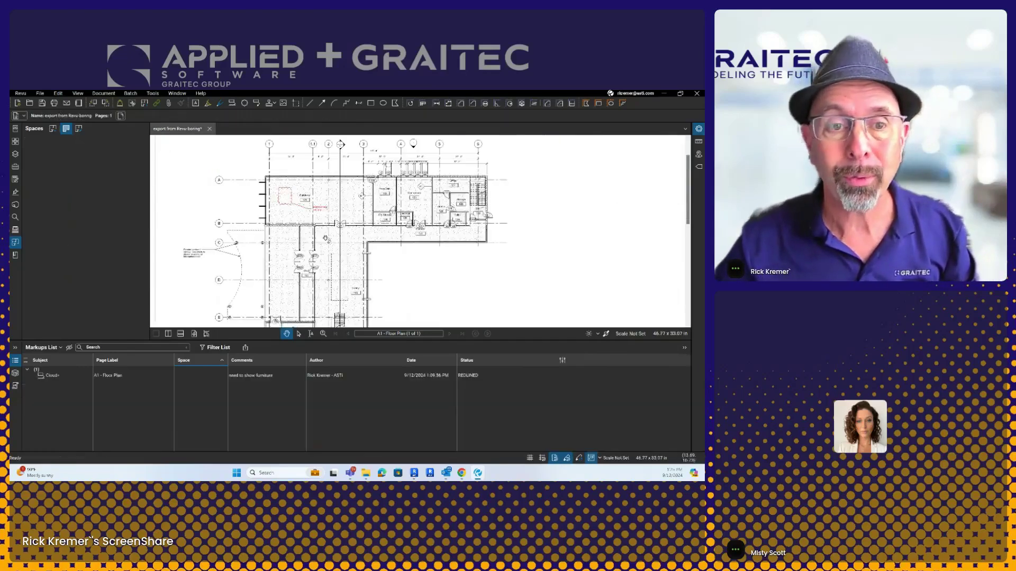
click(210, 129)
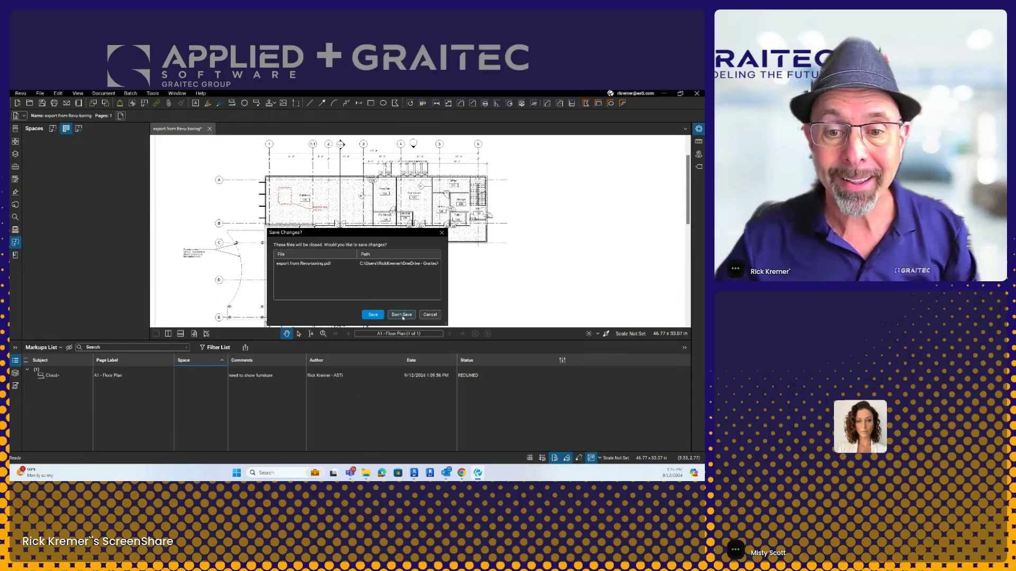
click(401, 315)
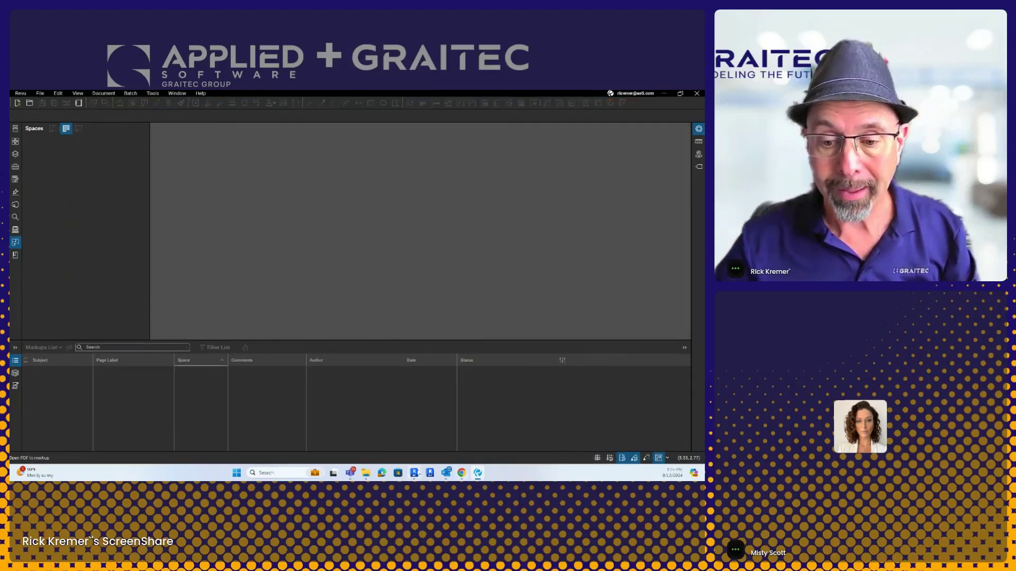
click(414, 473)
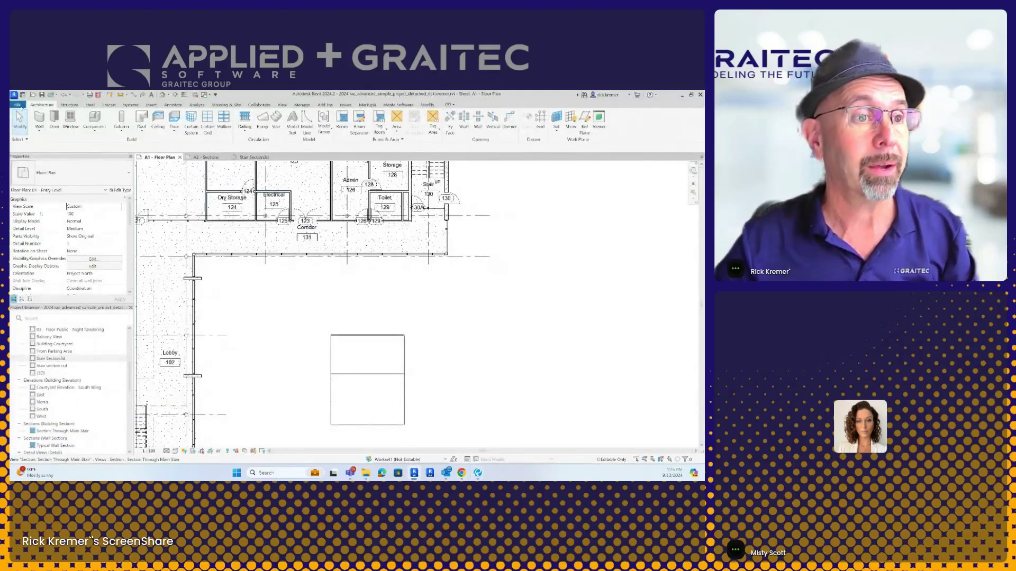
Close the sample project without saving, then start a new project from the Imperial Multi-discipline template.
click(19, 105)
click(29, 258)
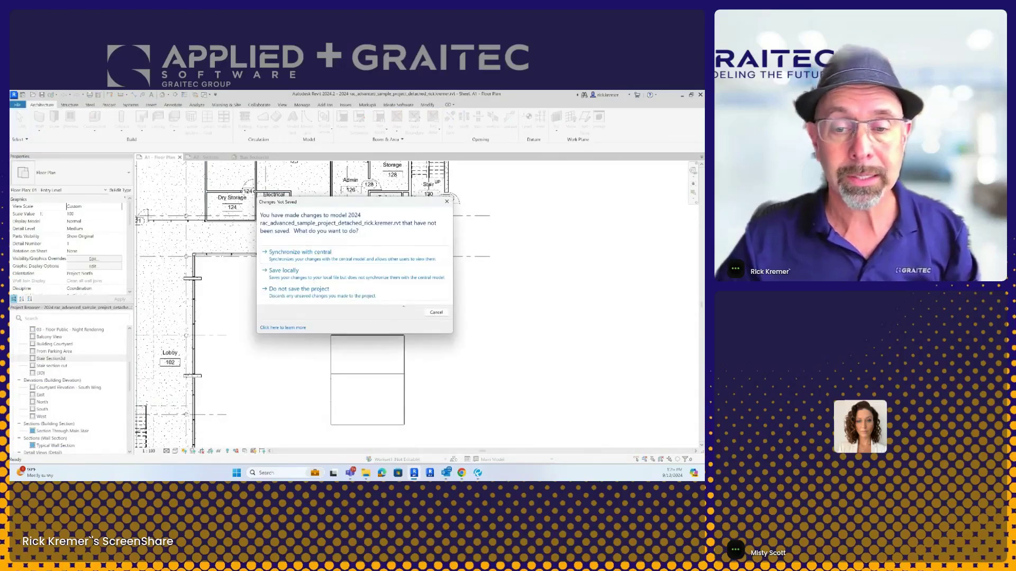
click(321, 291)
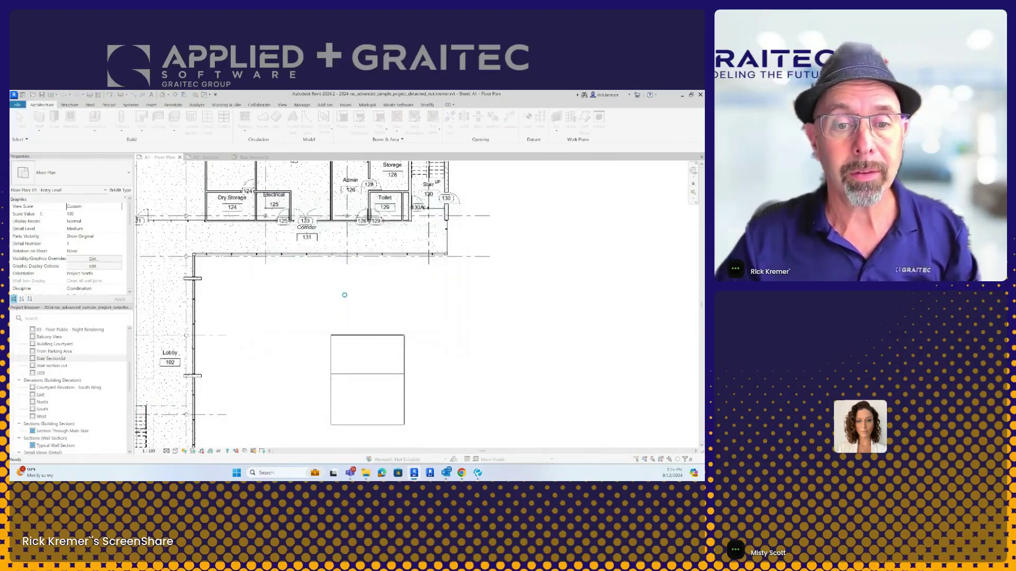
click(335, 286)
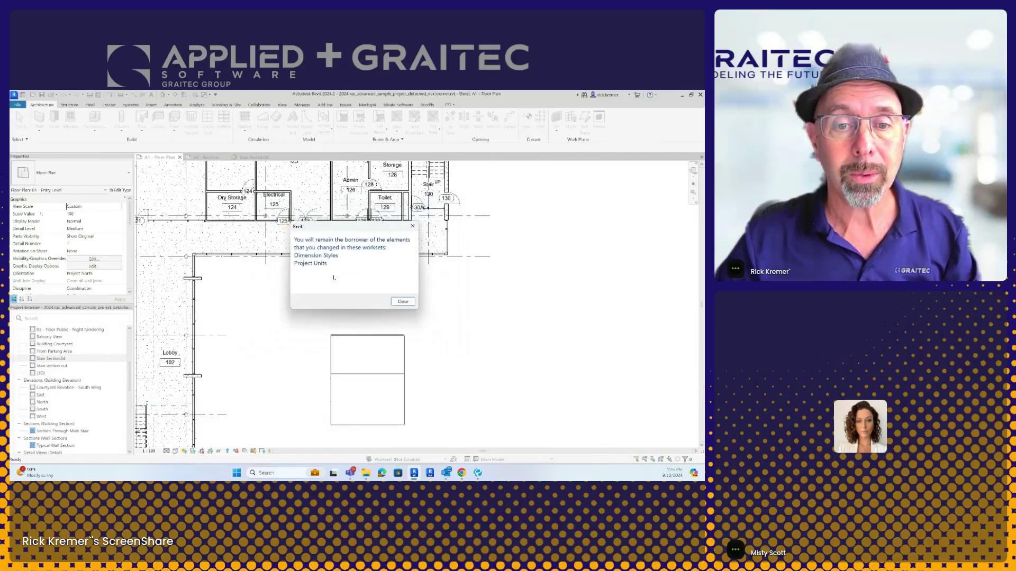
click(401, 301)
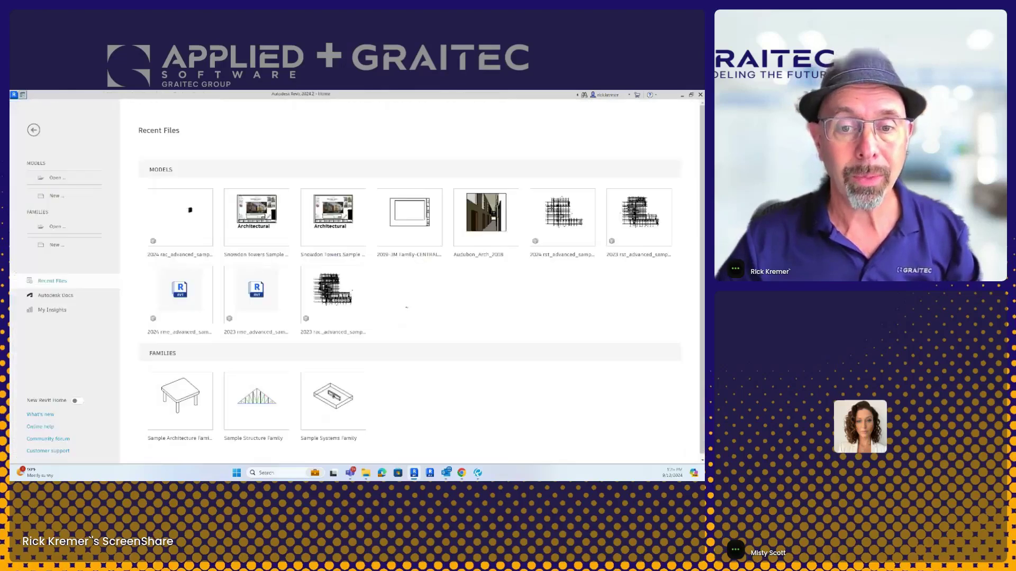
click(55, 197)
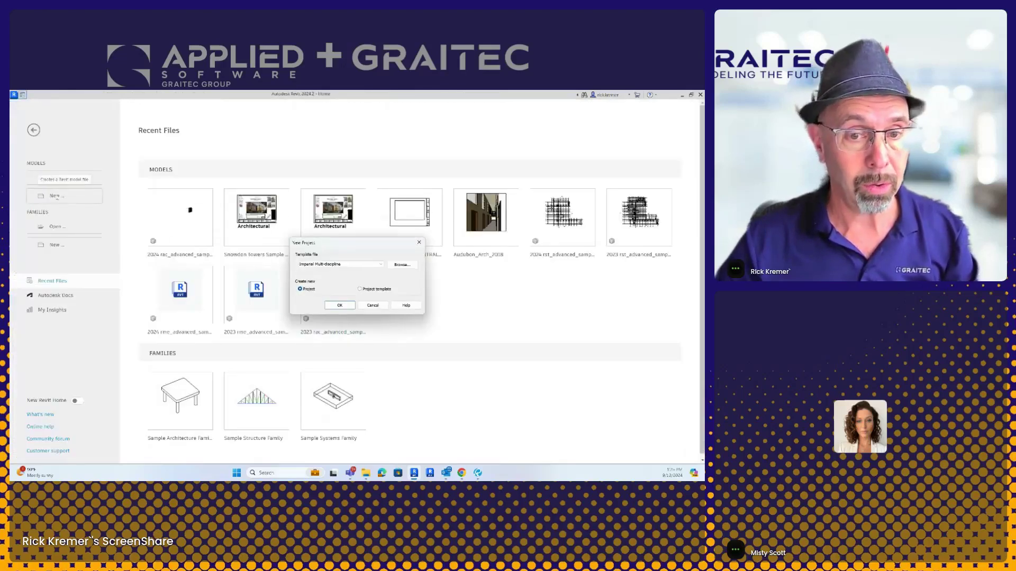
click(331, 306)
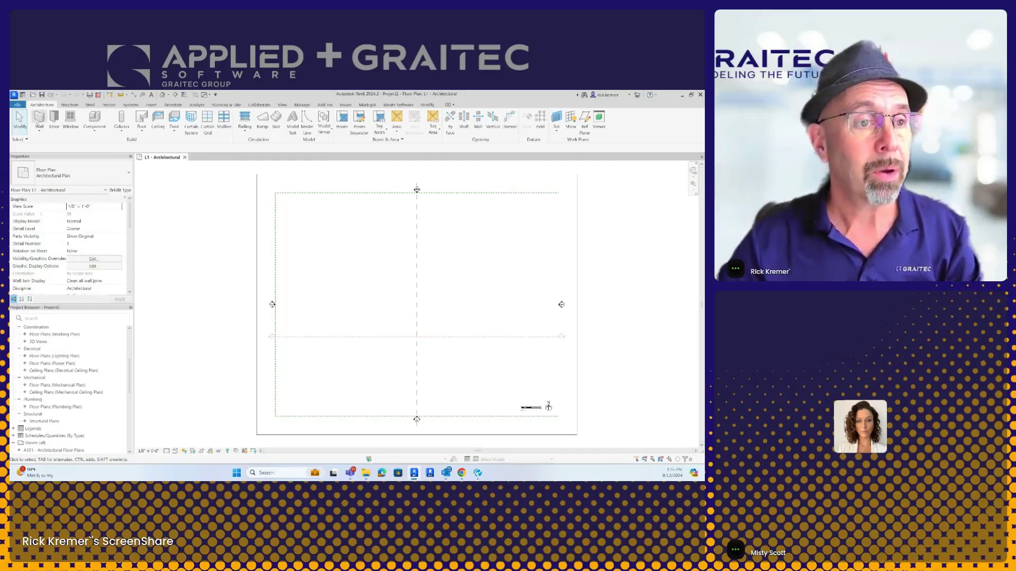
Sketch a notched outline of generic walls on L1 with a dividing wall inside.
click(40, 119)
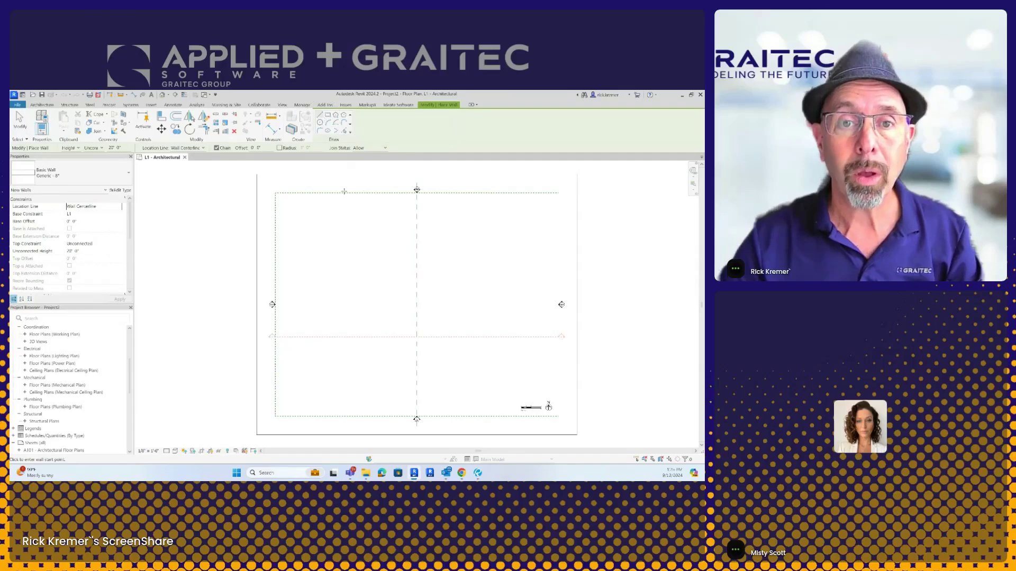
click(352, 253)
click(454, 251)
click(454, 290)
click(434, 290)
click(434, 271)
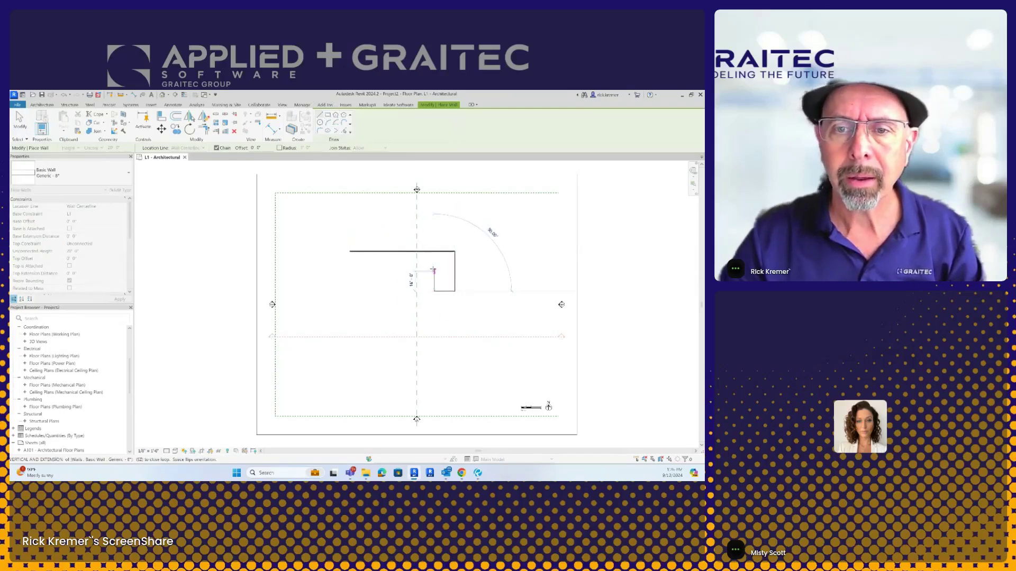
click(349, 271)
click(350, 252)
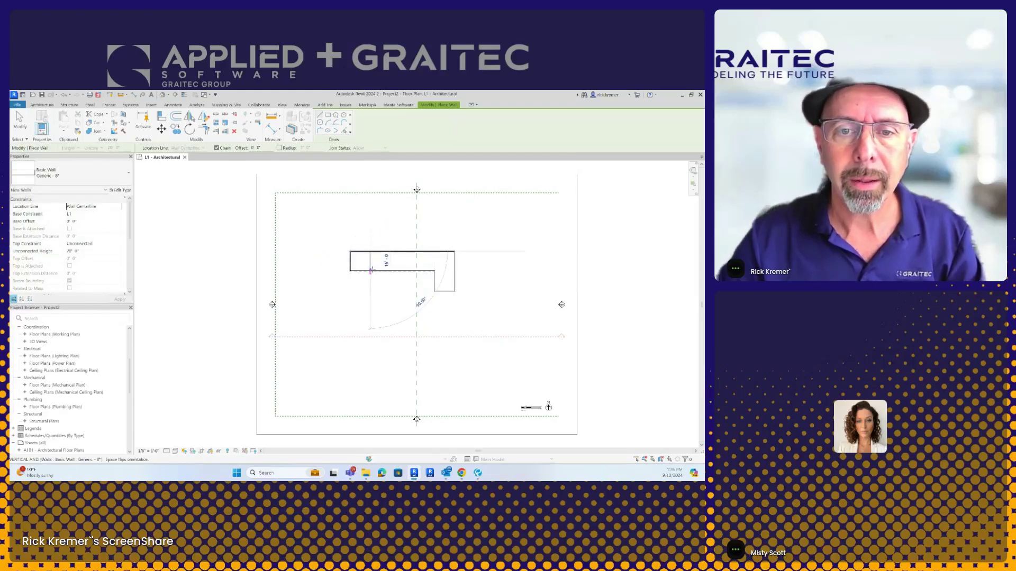
click(391, 251)
click(390, 271)
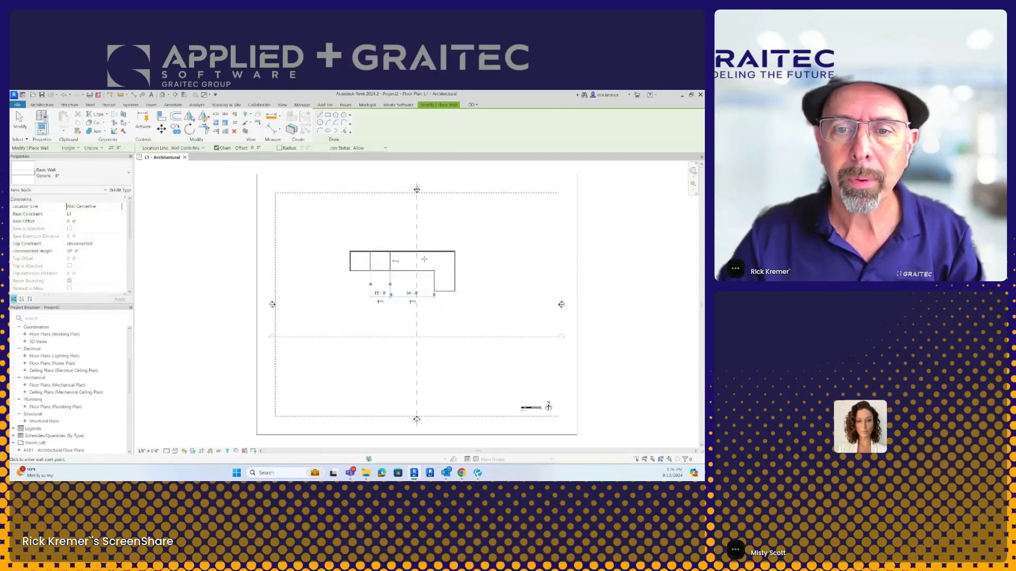
key(Escape)
key(Escape)
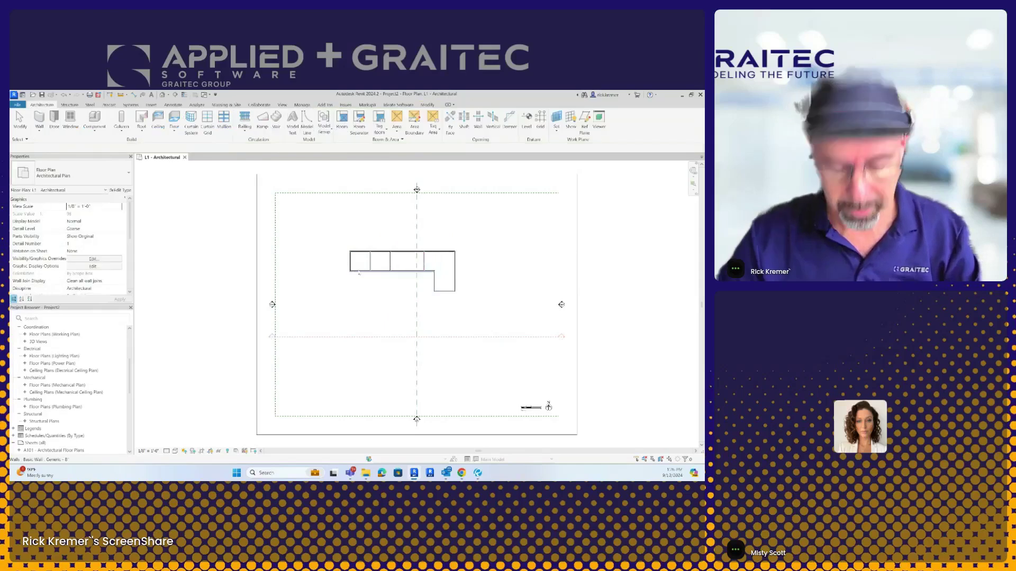
Place a single-flush door in the walls using the DR command.
scroll(359, 274, up, 2)
key(d)
key(r)
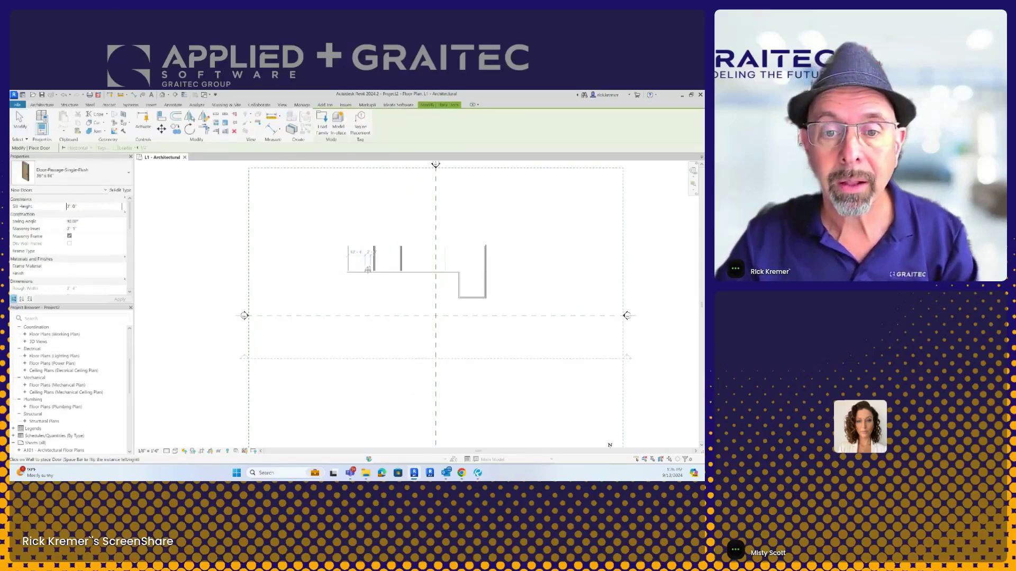
click(396, 271)
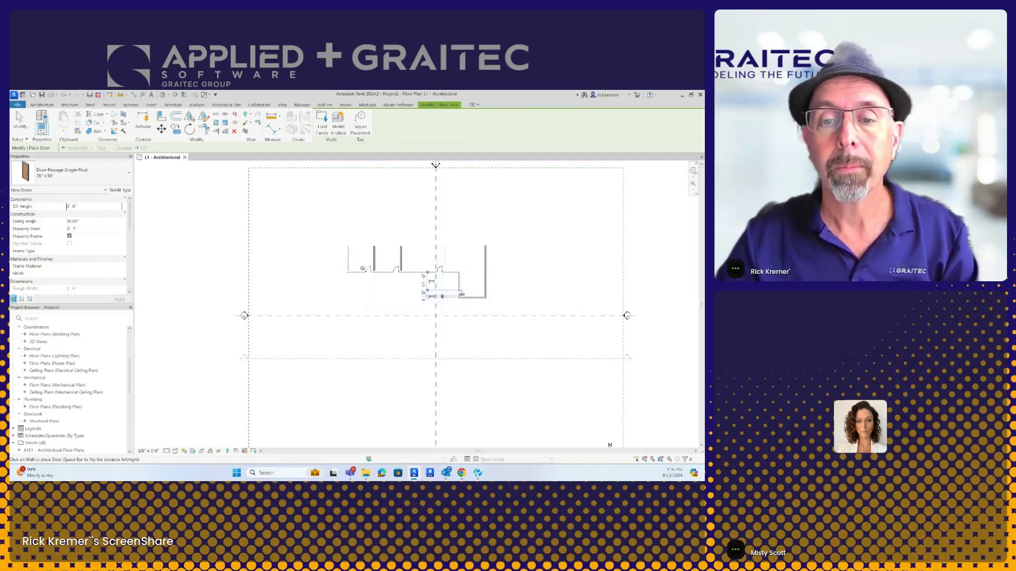
key(Escape)
key(Escape)
click(342, 121)
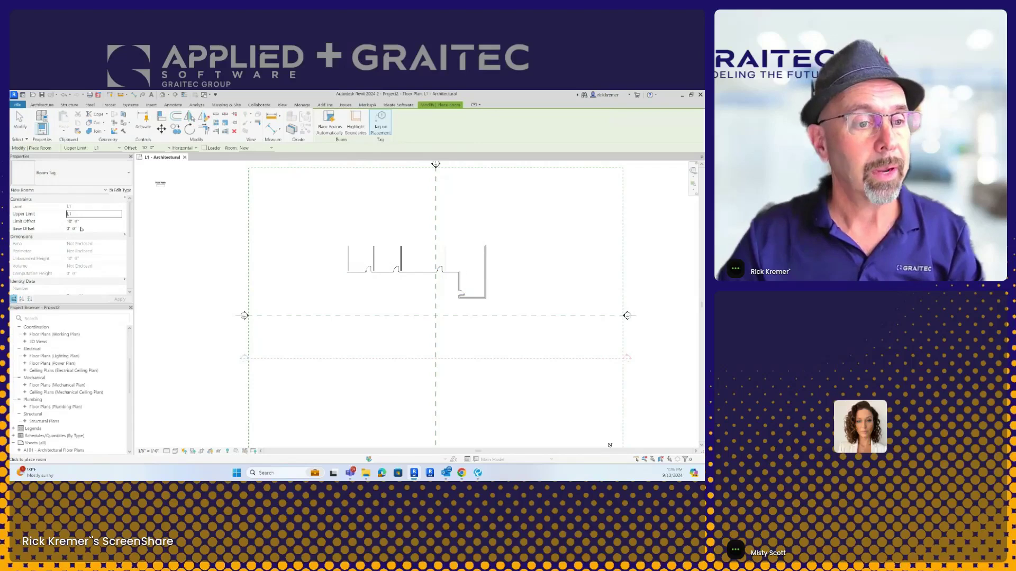
Name the first room Office and place a room named Ceo beside it.
scroll(69, 243, down, 3)
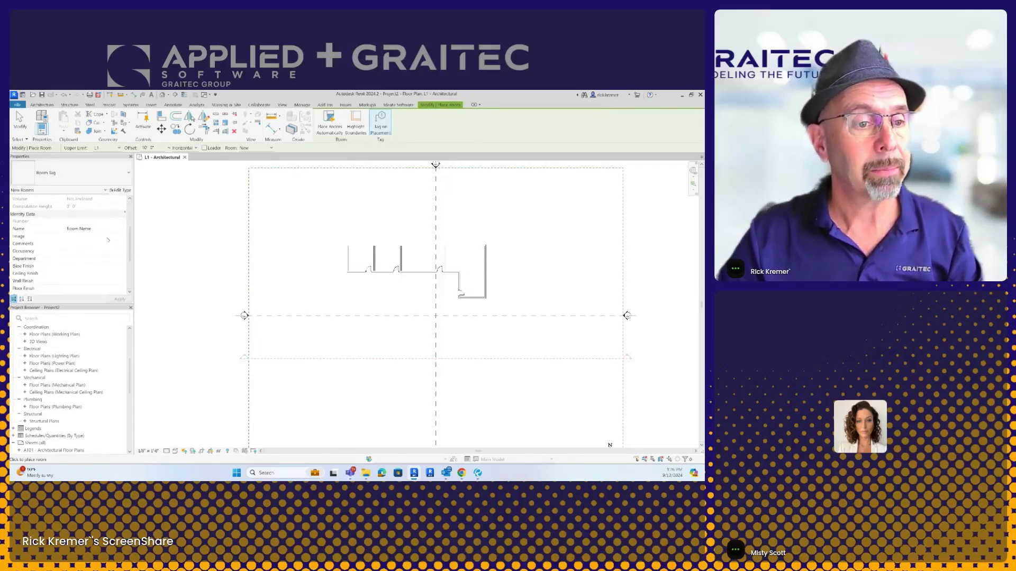
click(102, 229)
text(o)
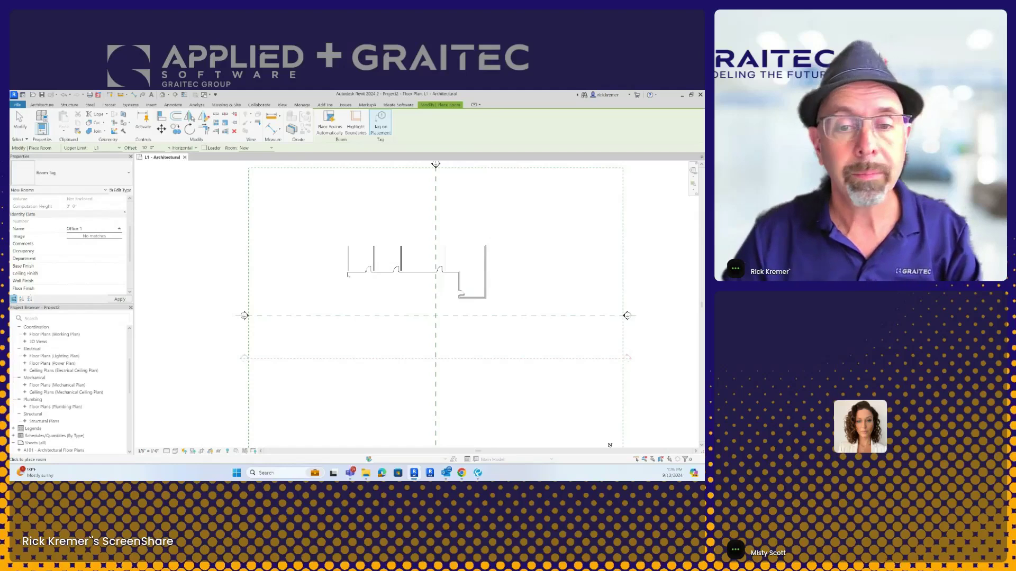
click(93, 229)
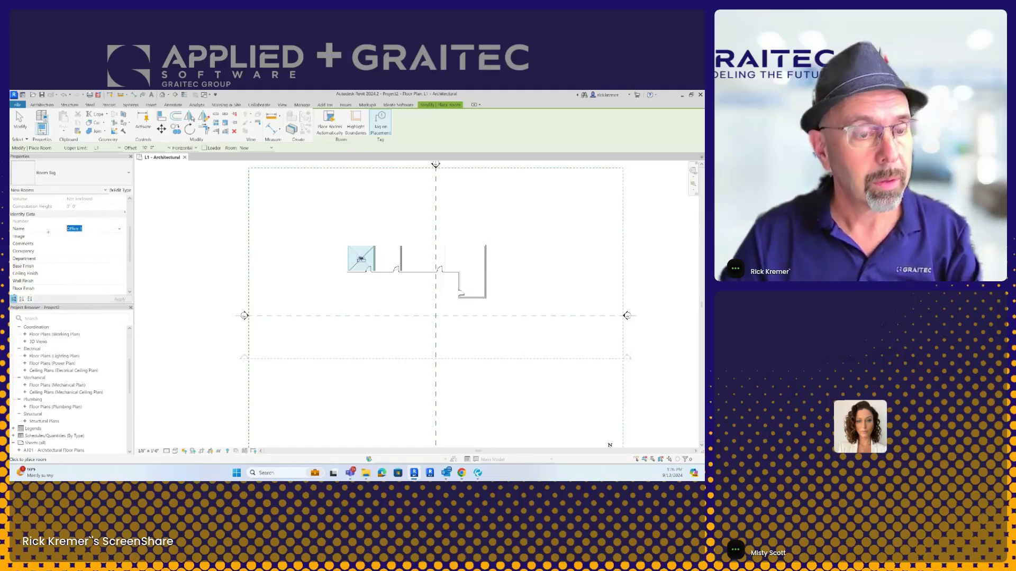
text(Ceo)
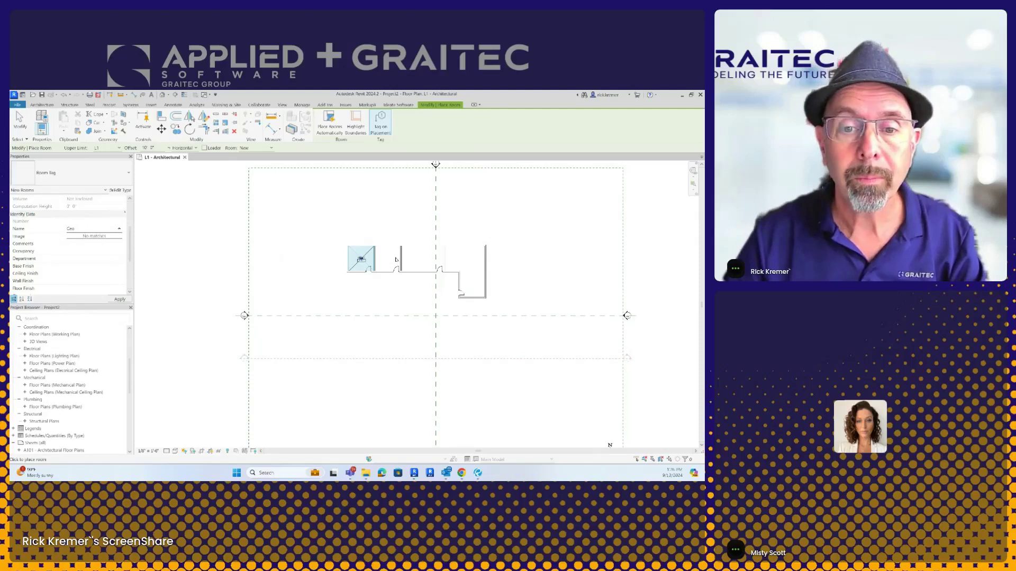
click(393, 259)
Place a Mech room next to Ceo and a final room in the large right-hand space.
click(82, 229)
text(Mech)
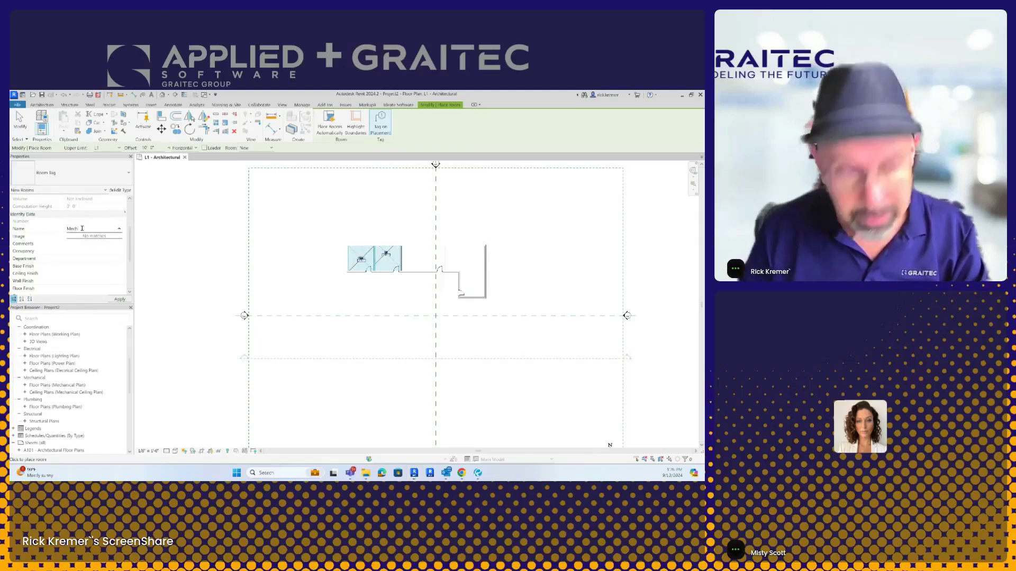
click(424, 258)
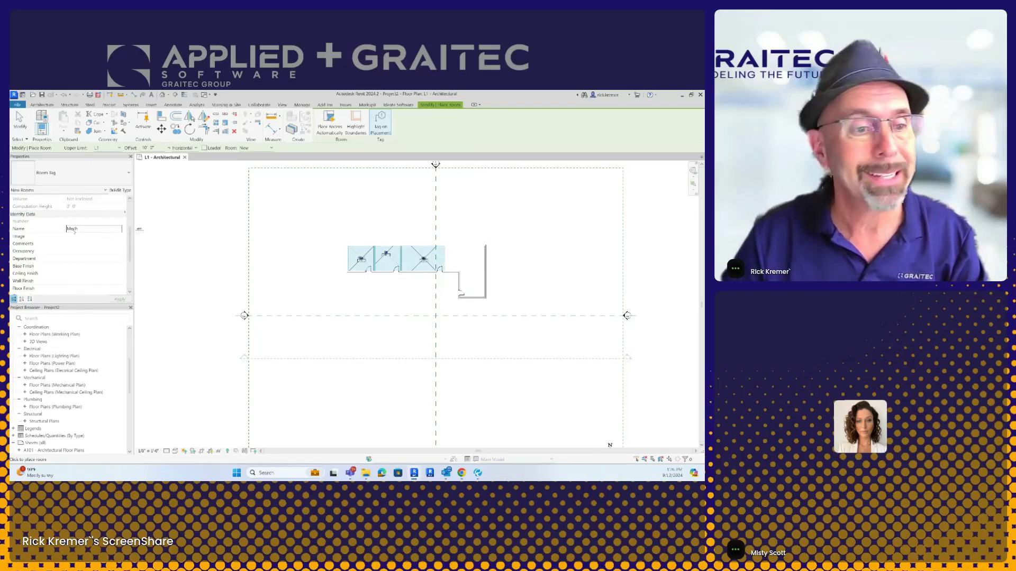
click(94, 228)
text(Misc)
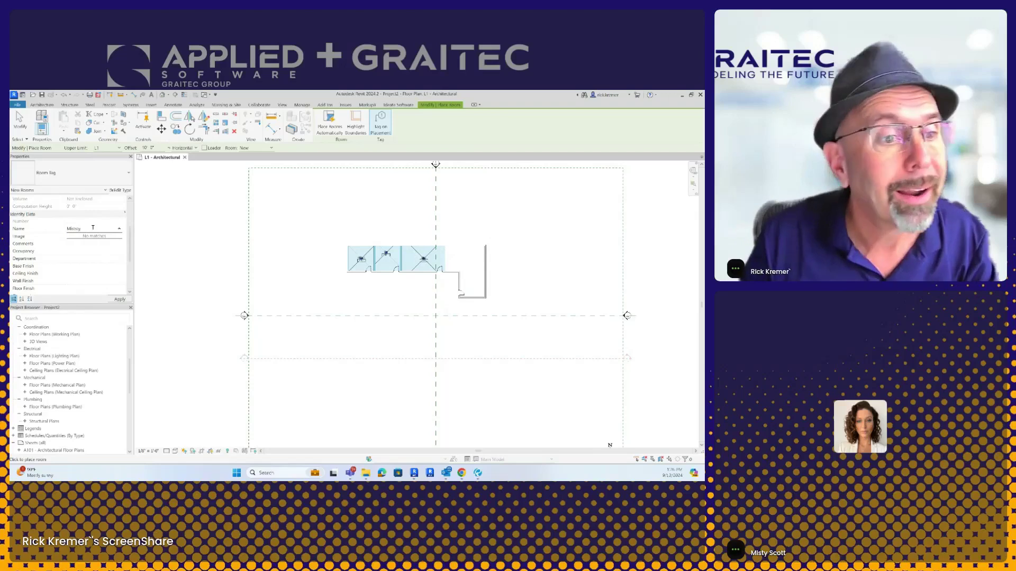
key(BackSpace)
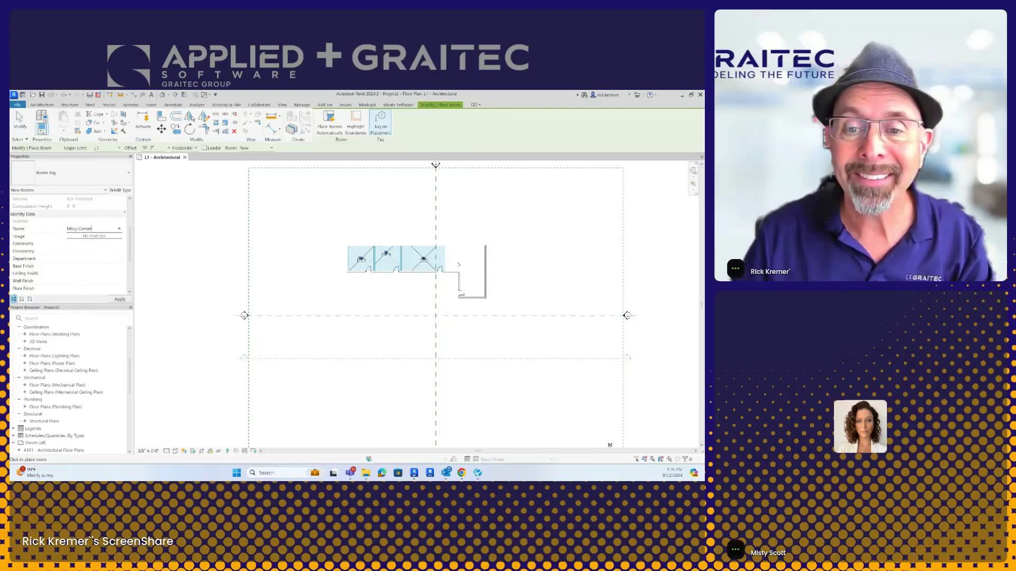
click(472, 265)
key(Escape)
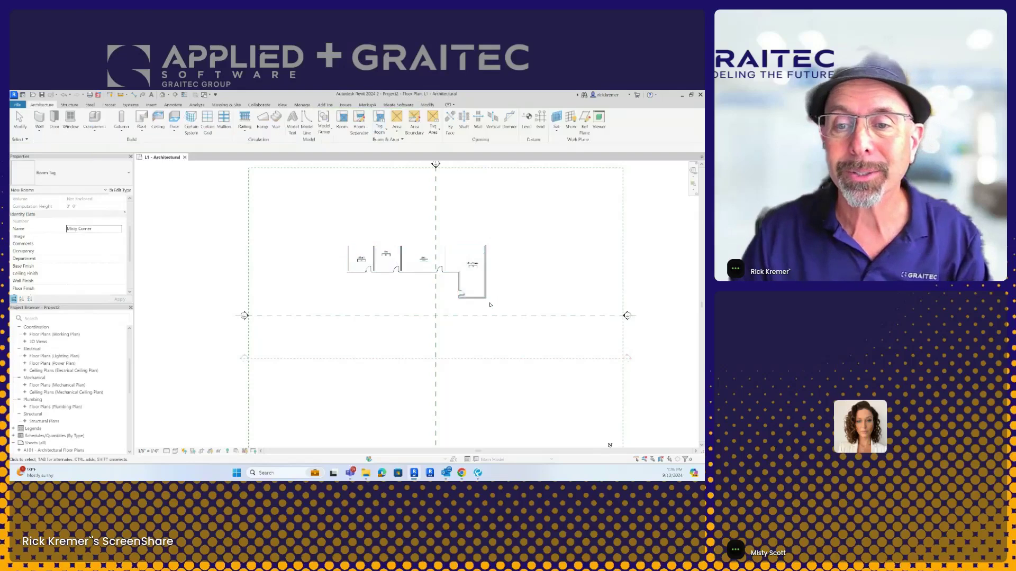
scroll(483, 270, up, 1)
scroll(483, 271, up, 1)
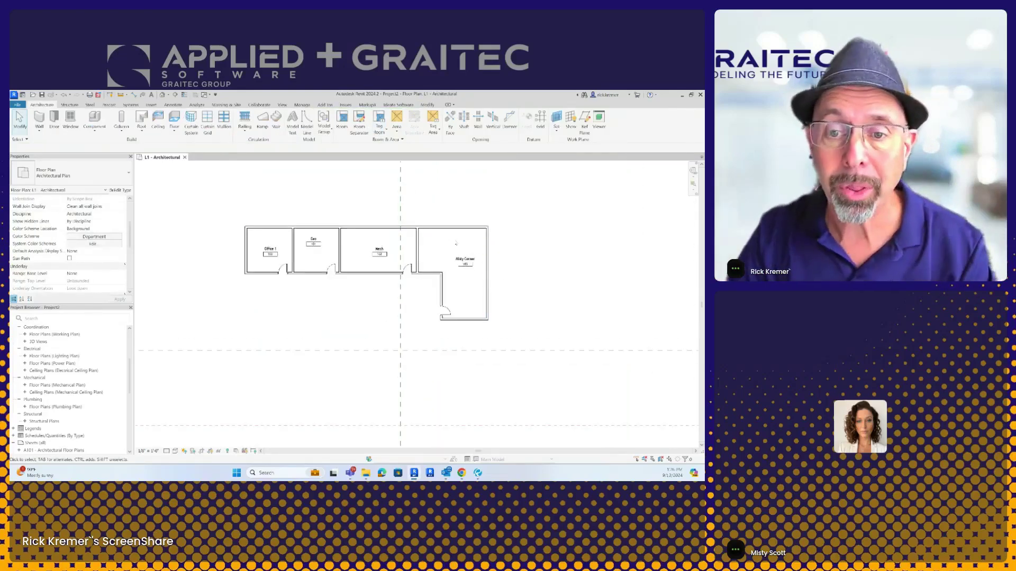
click(473, 252)
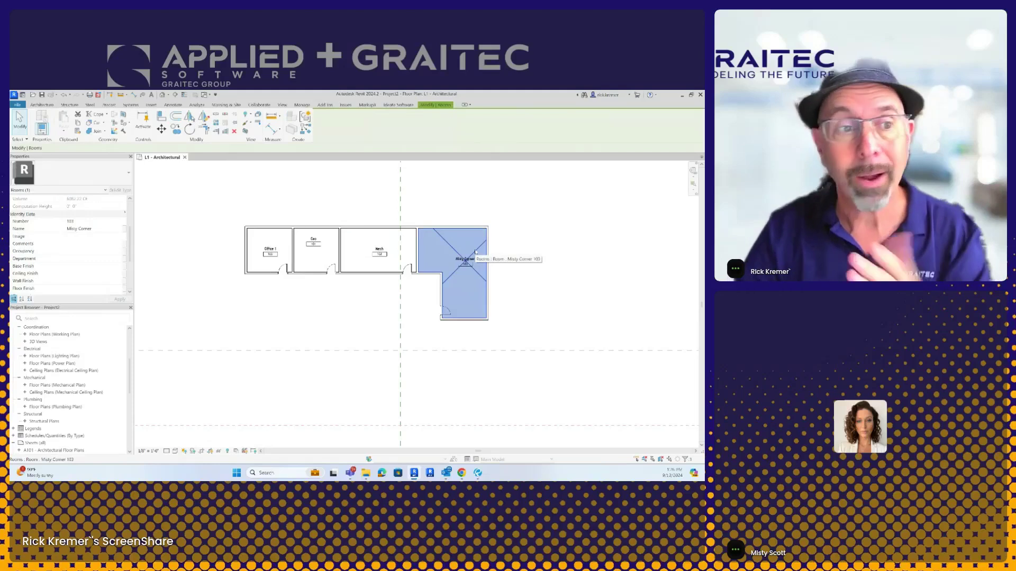
Create a PDF from the Bluebeam settings with Export Rooms to Spaces on, naming it simple office.
click(320, 164)
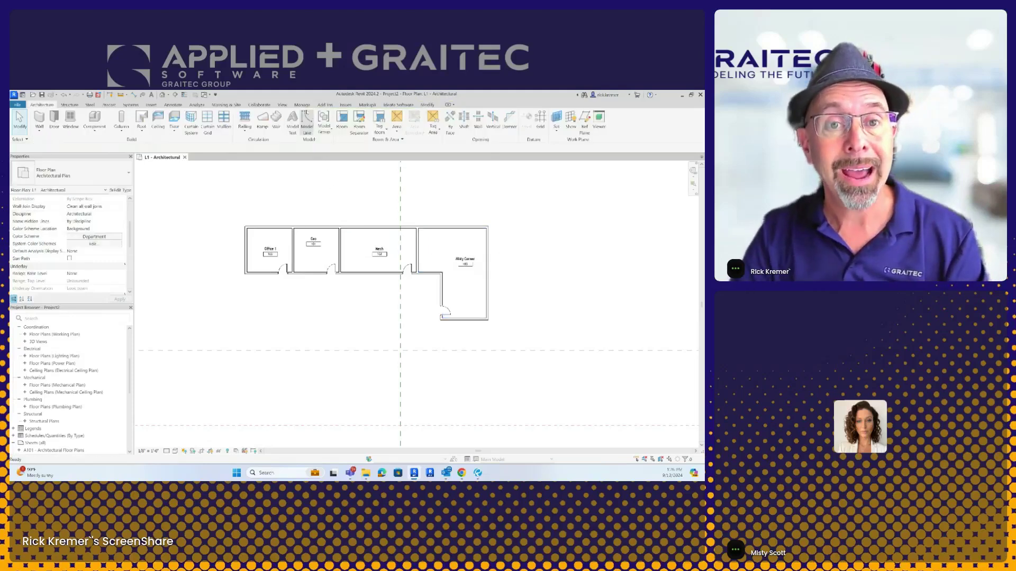
click(325, 104)
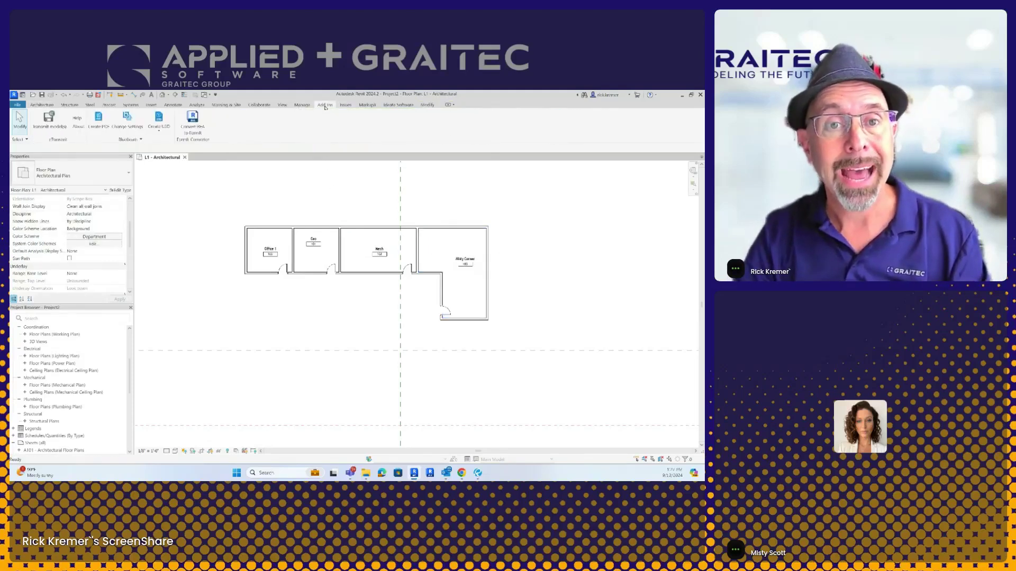
click(128, 128)
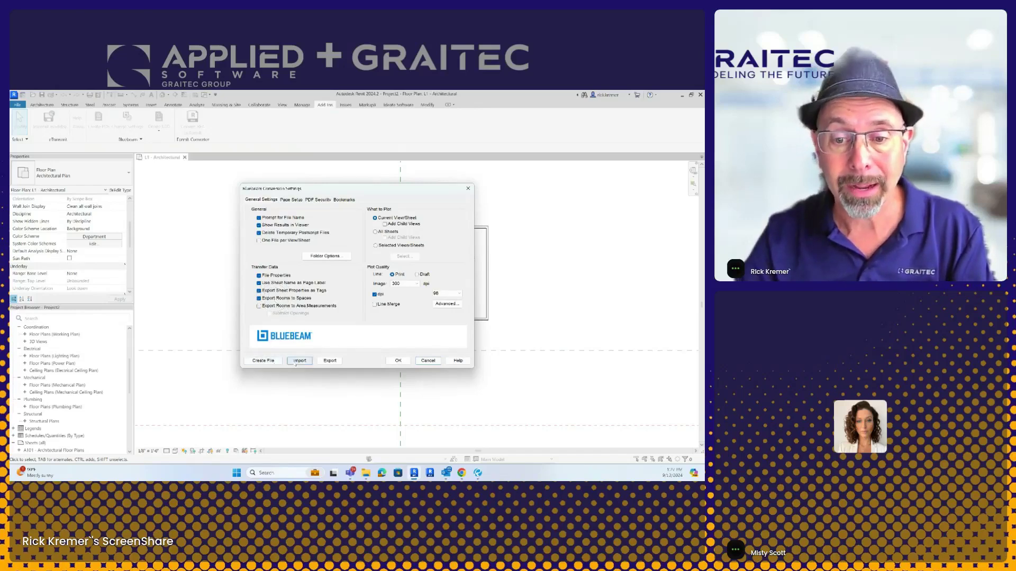
click(265, 361)
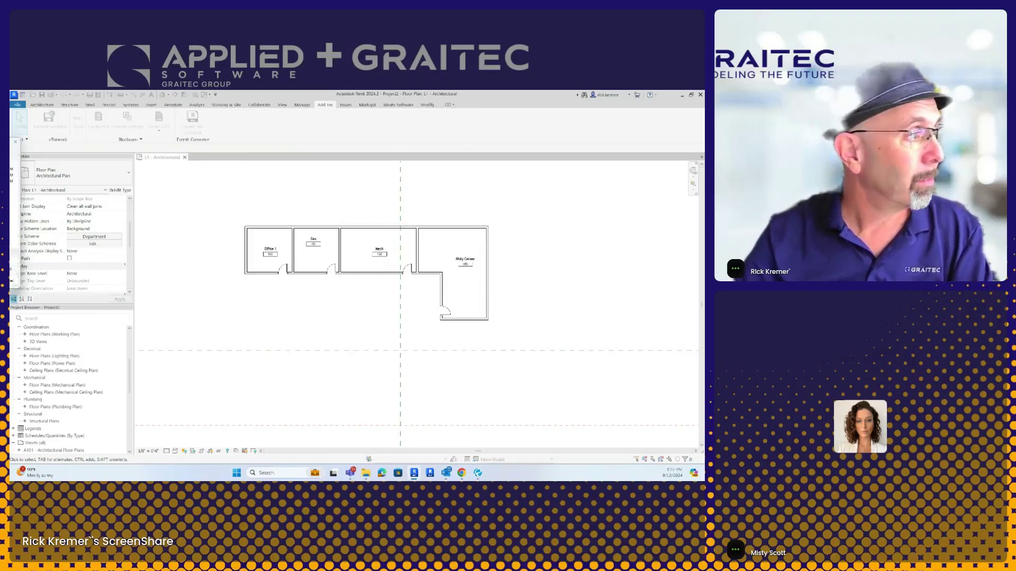
text(sh)
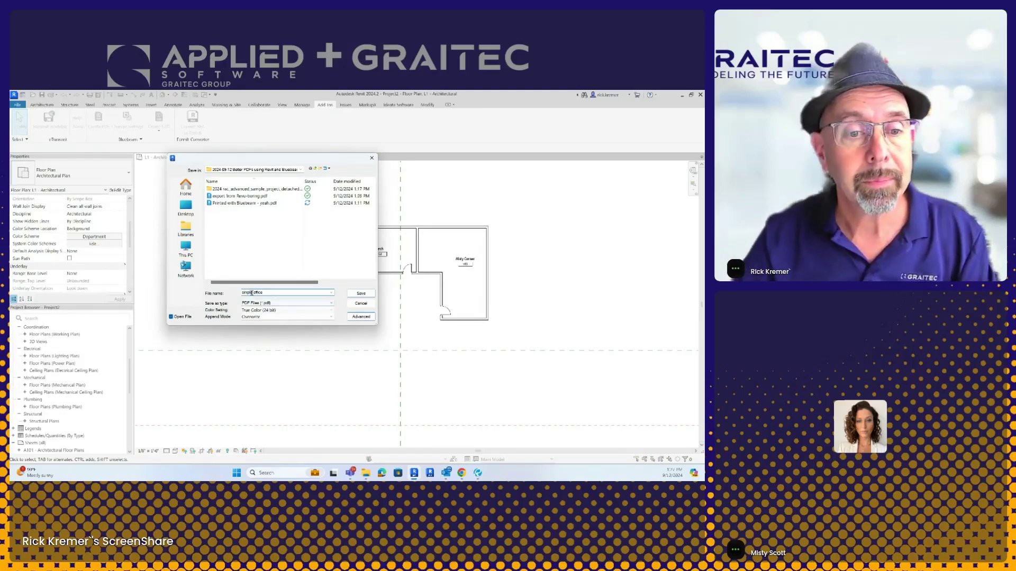
Save simple office.pdf, open it in Bluebeam, and check the right-hand room's space on the plan.
click(361, 292)
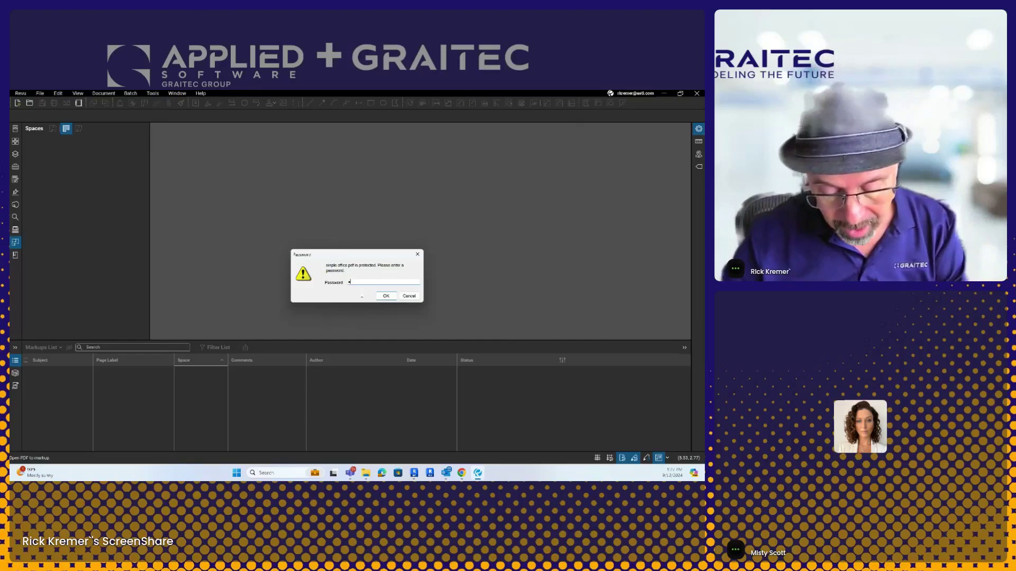
click(387, 296)
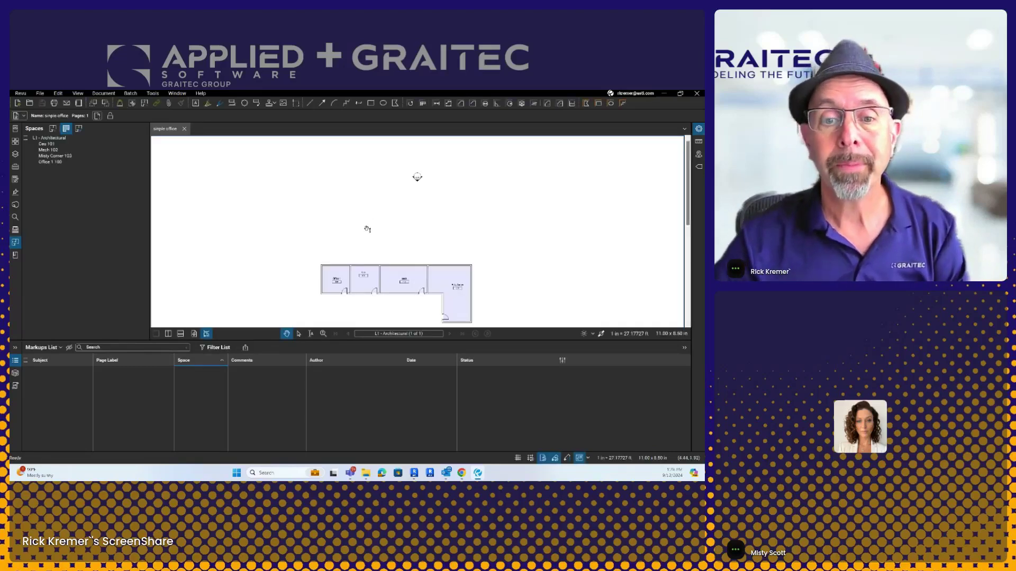
scroll(367, 226, down, 2)
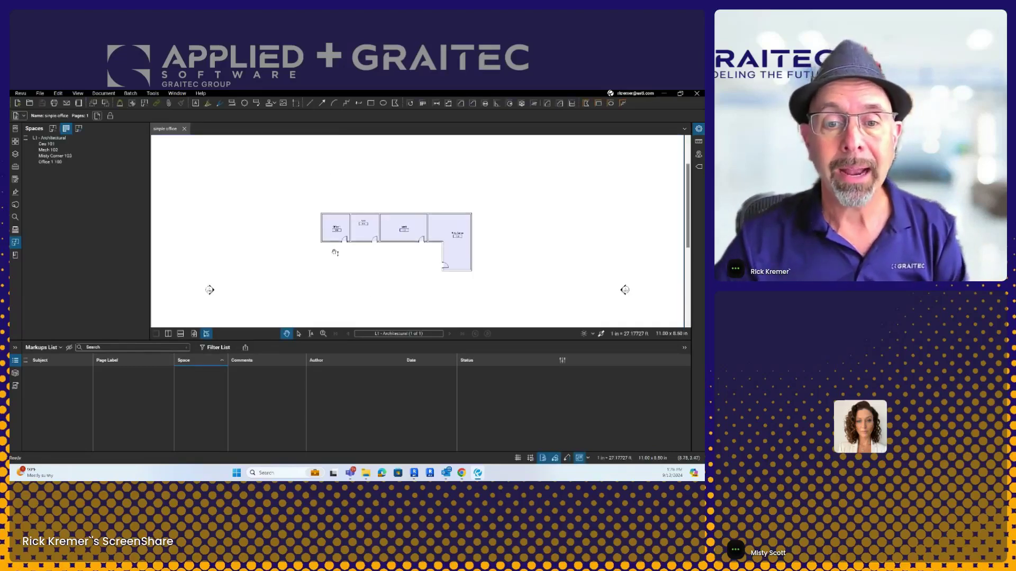
click(44, 156)
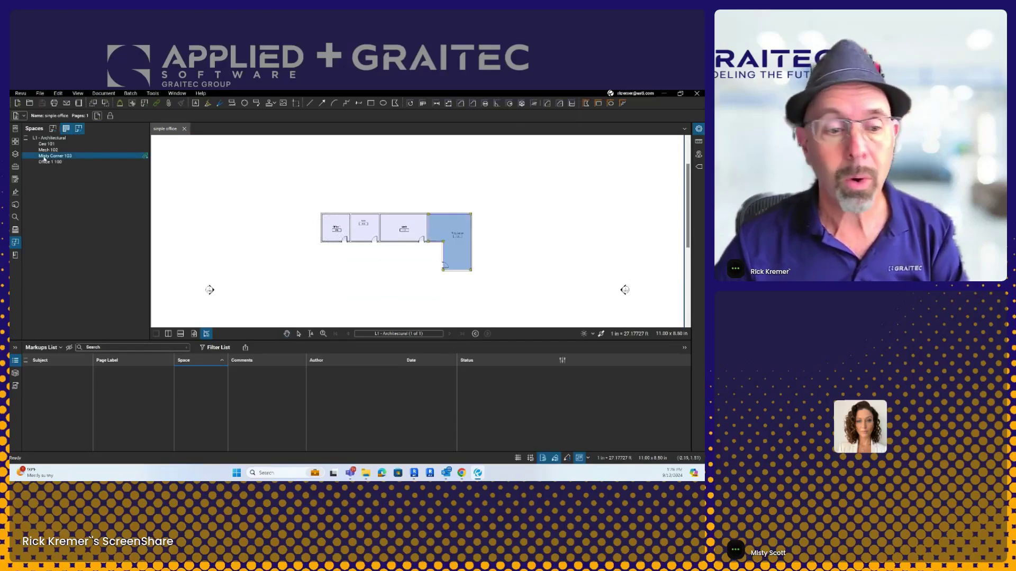
key(Escape)
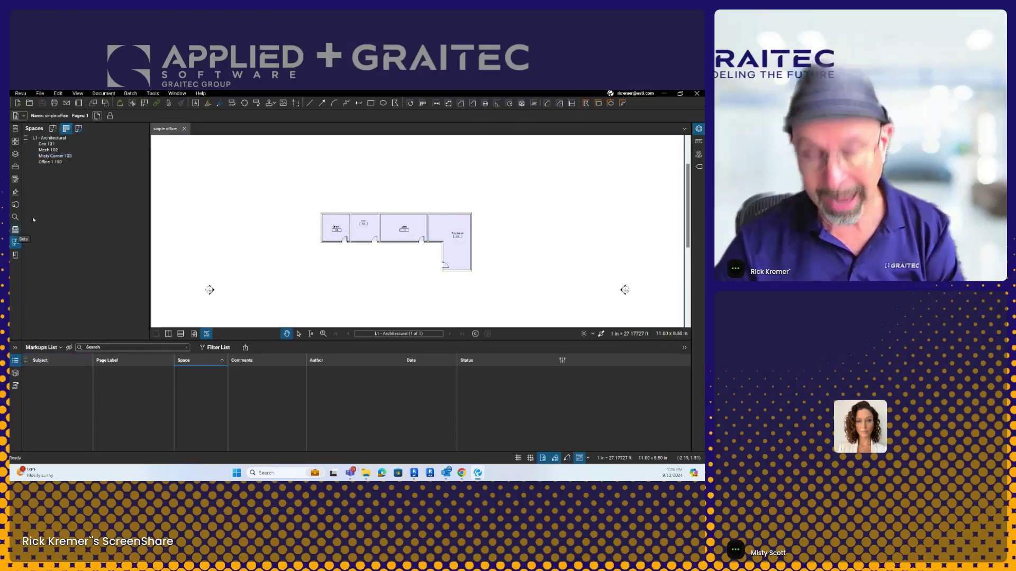
Place a note reading 'this is for all our mech' in the Mech 102 room.
click(153, 93)
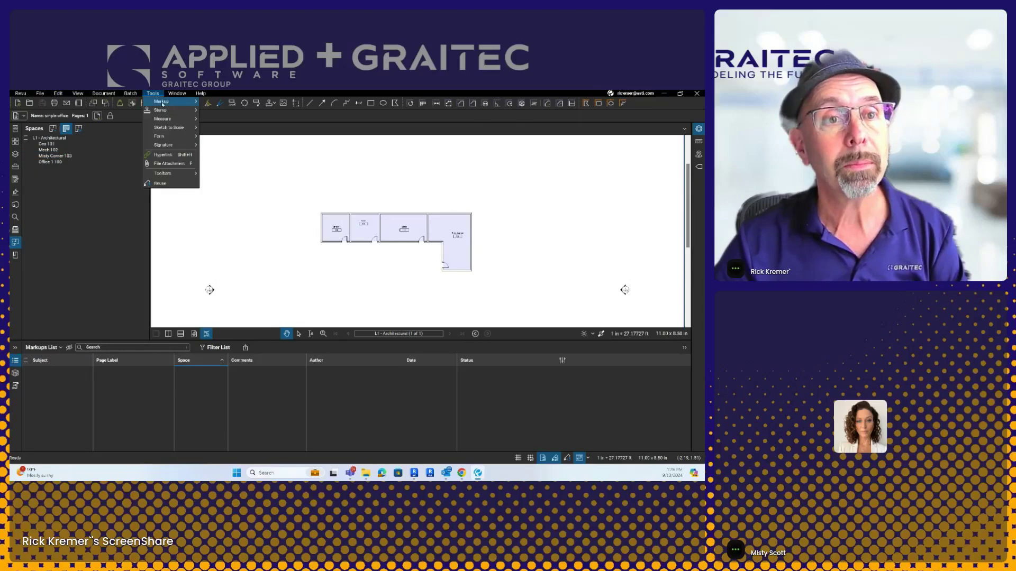
mouse_move(161, 104)
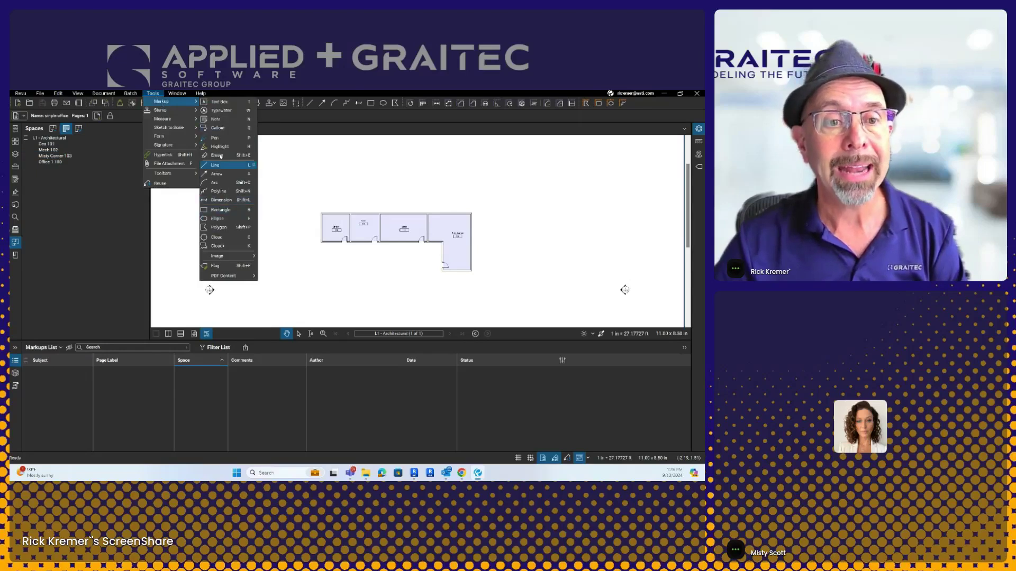
click(221, 119)
click(400, 217)
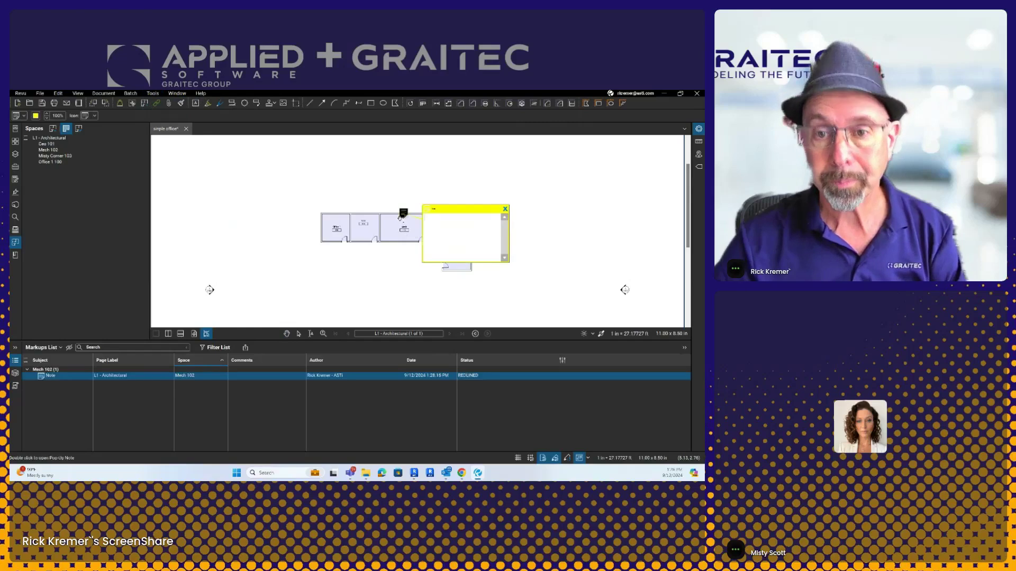
text(this)
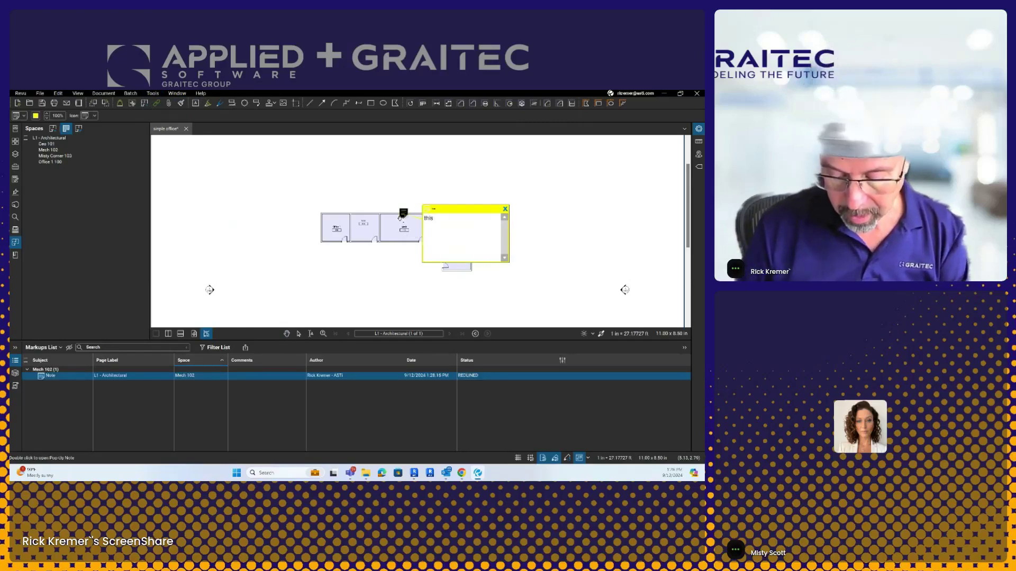
text( is for all our mech)
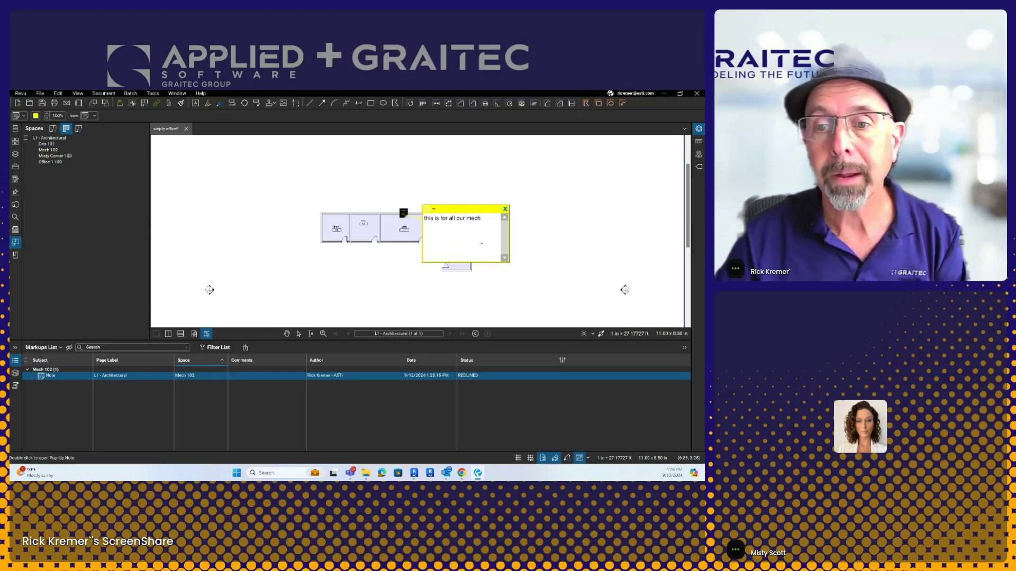
key(Escape)
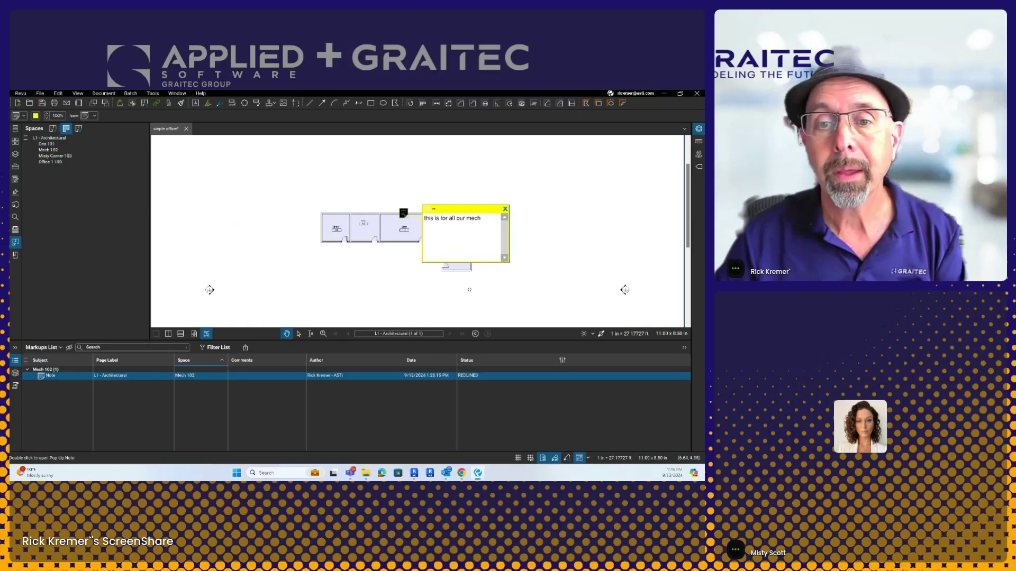
Move the note into the Ceo 101 room and close its pop-up.
click(501, 210)
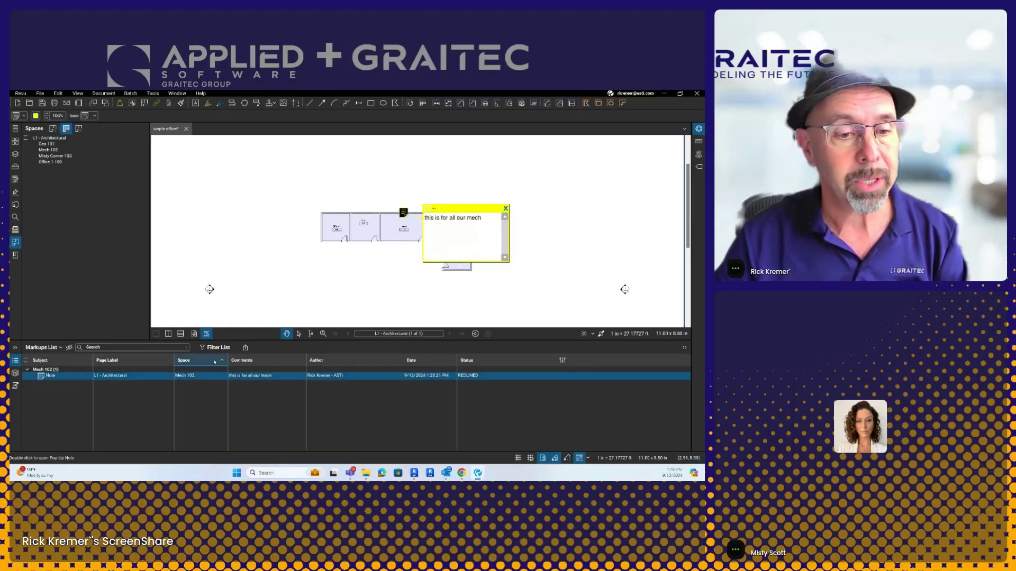
drag(406, 217, 373, 238)
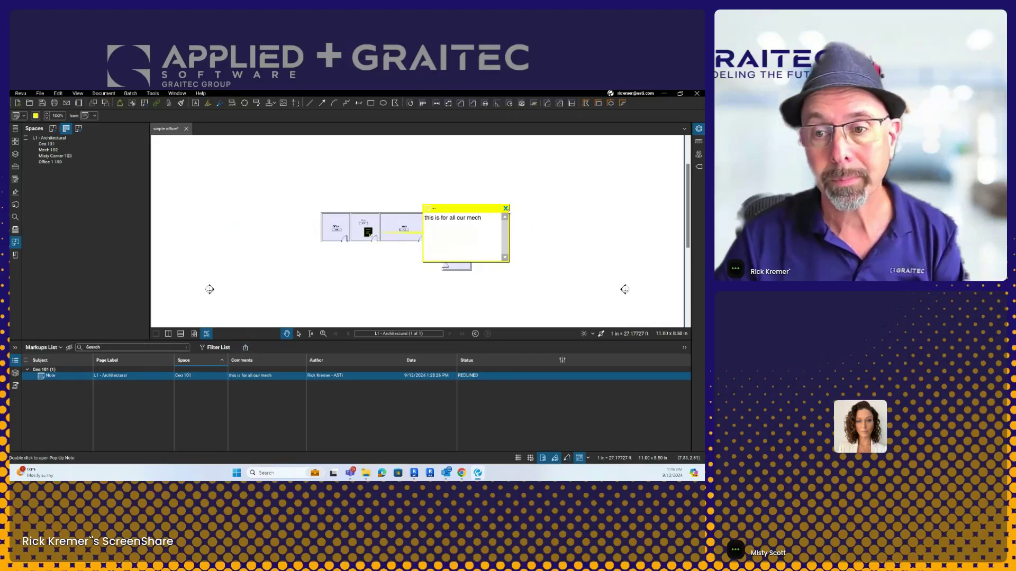
click(506, 209)
click(355, 257)
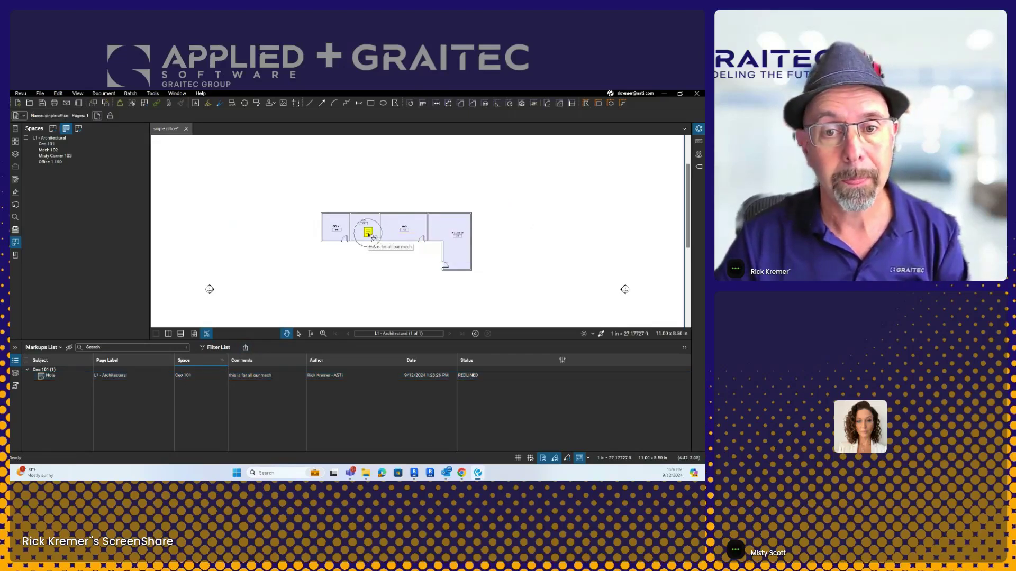
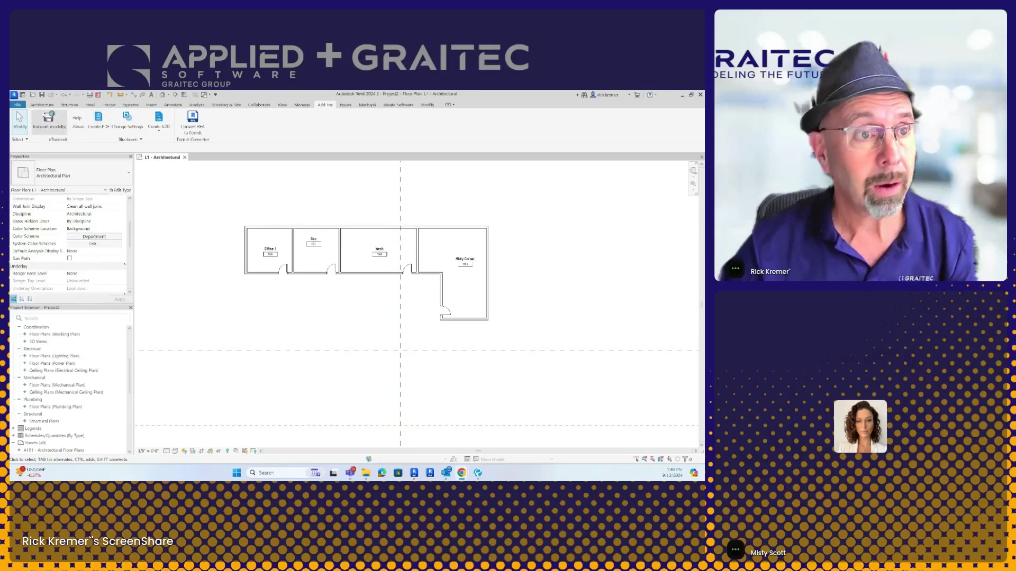
Choose Bluebeam PDF as the floor plan's printer in Revit, then bring Revu forward.
click(19, 104)
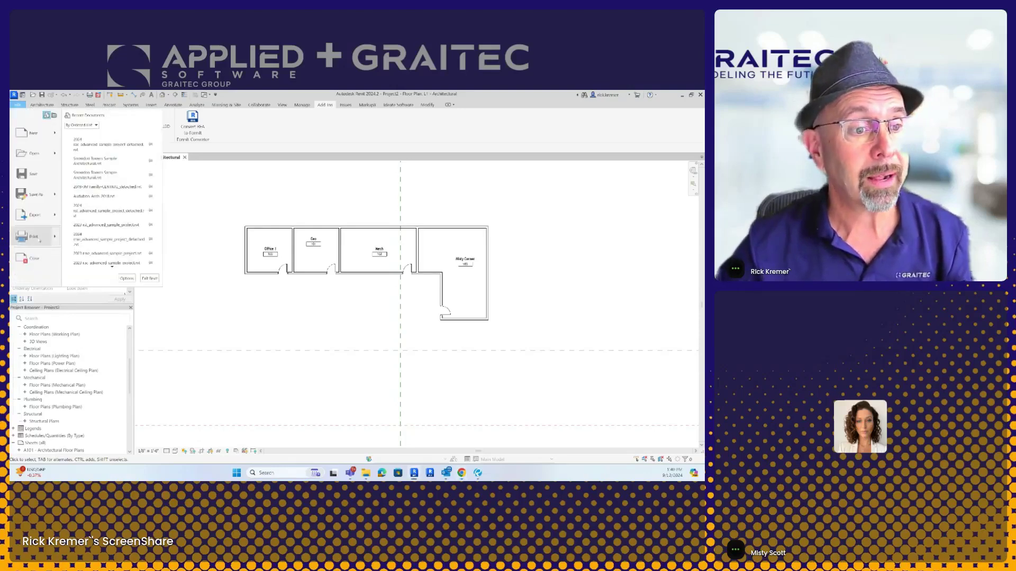
click(24, 236)
click(328, 205)
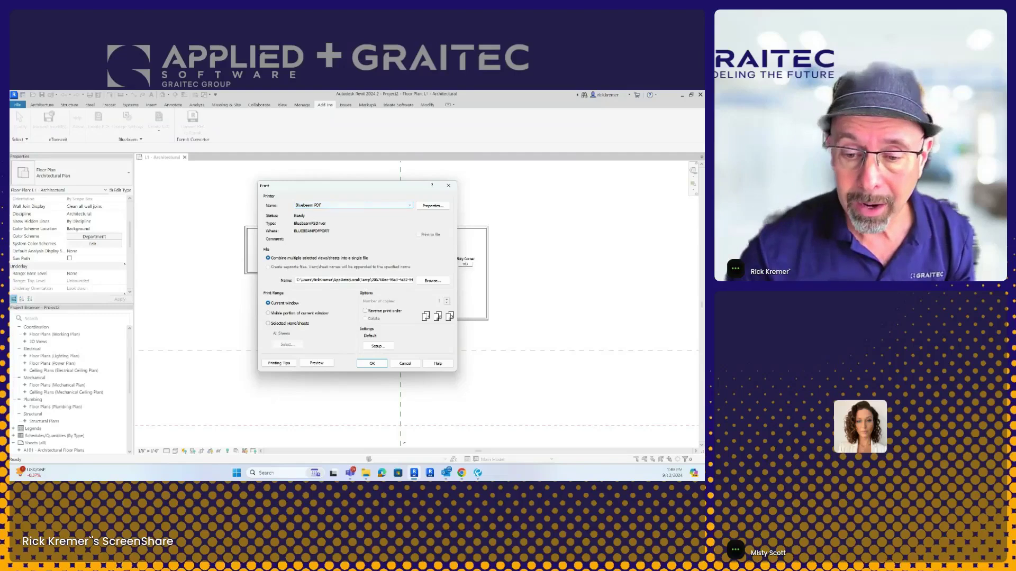
click(478, 472)
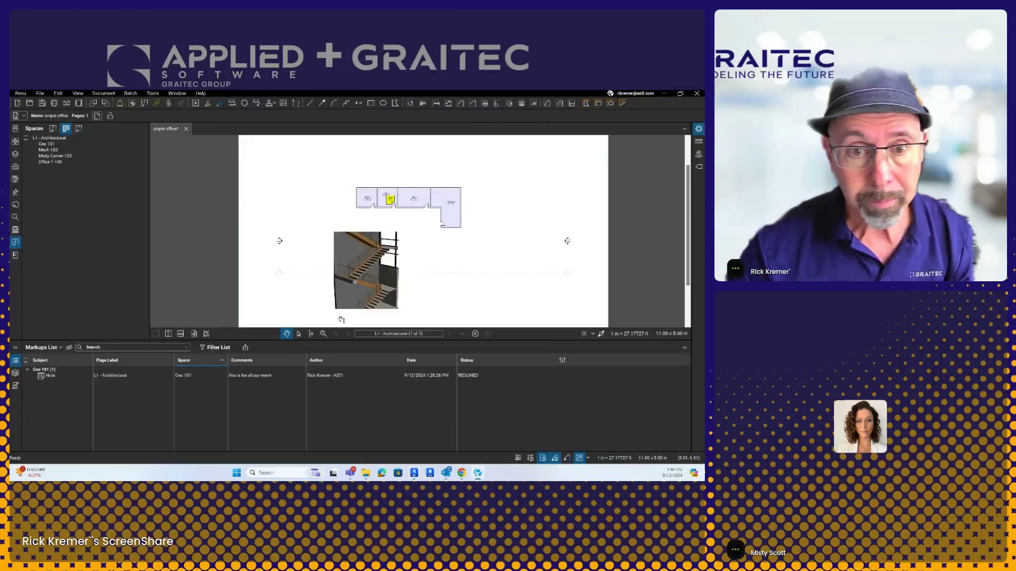
Reduce the file size with stronger compression and save it as simple officereduced.pdf.
click(310, 237)
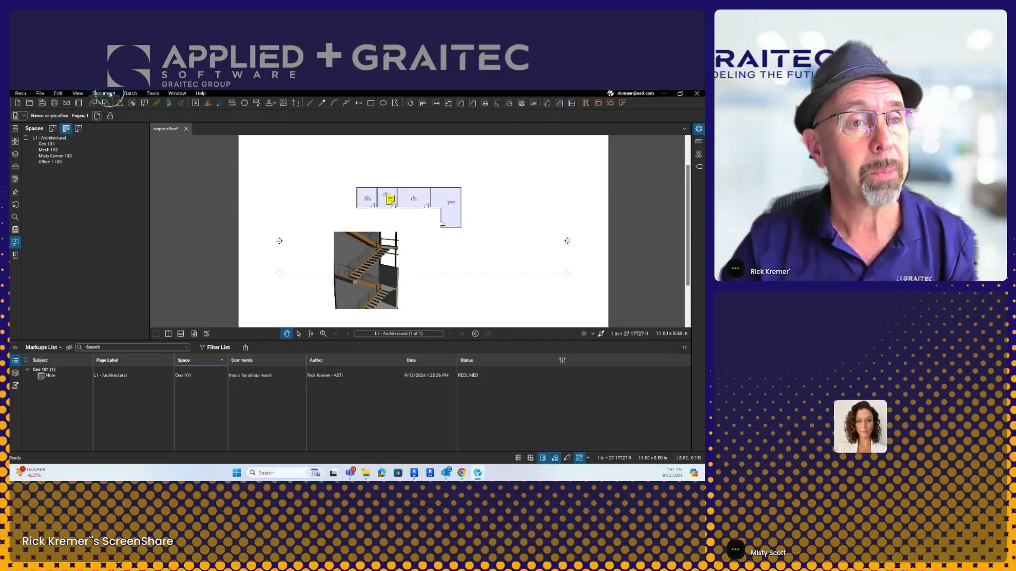
click(110, 95)
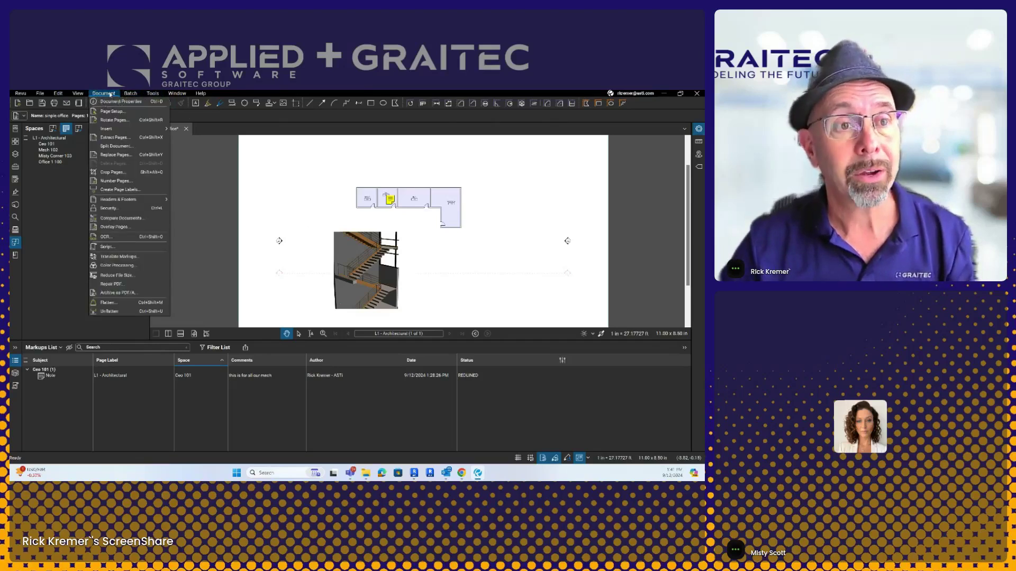
click(128, 277)
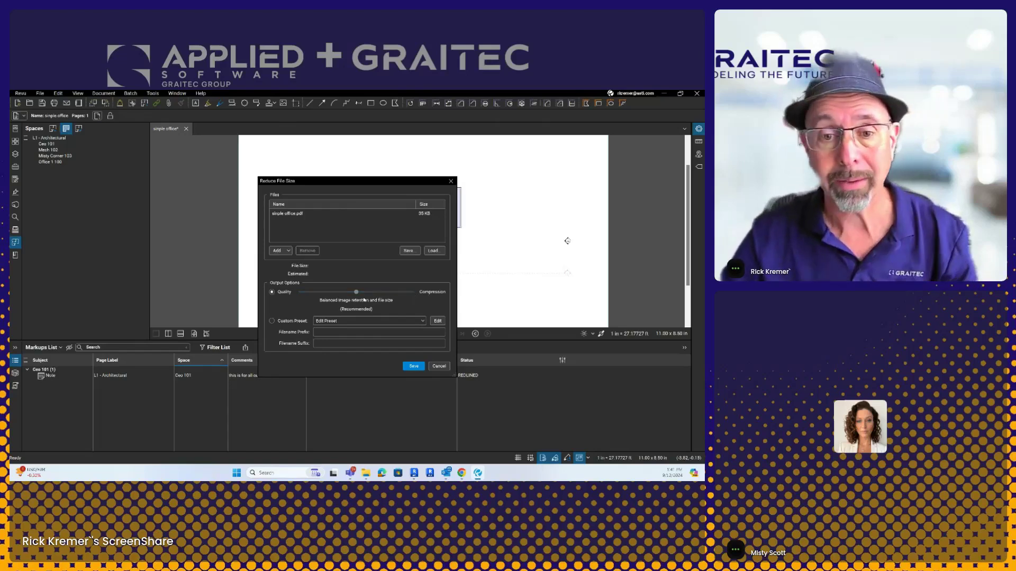
drag(357, 292, 378, 293)
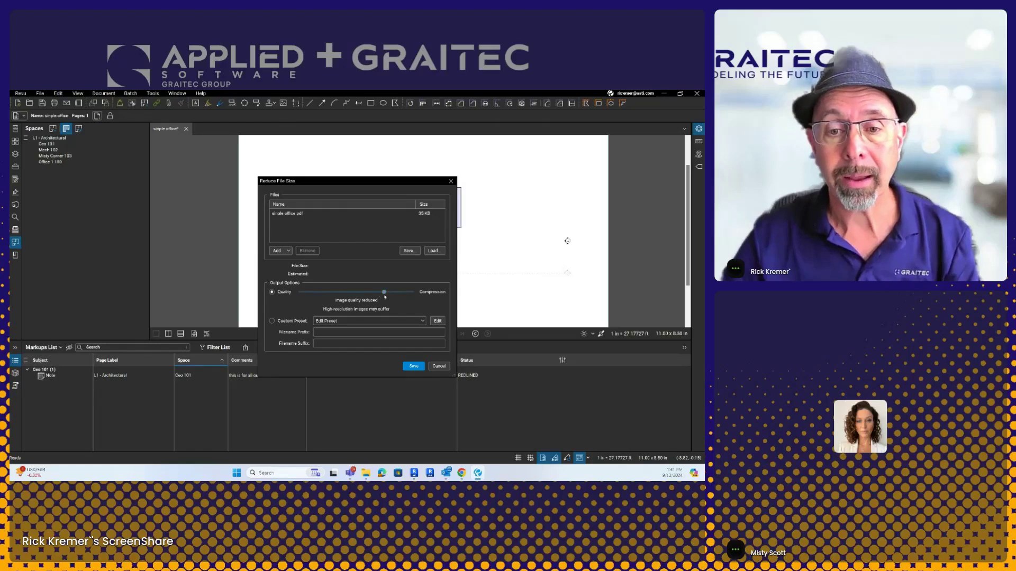
click(384, 294)
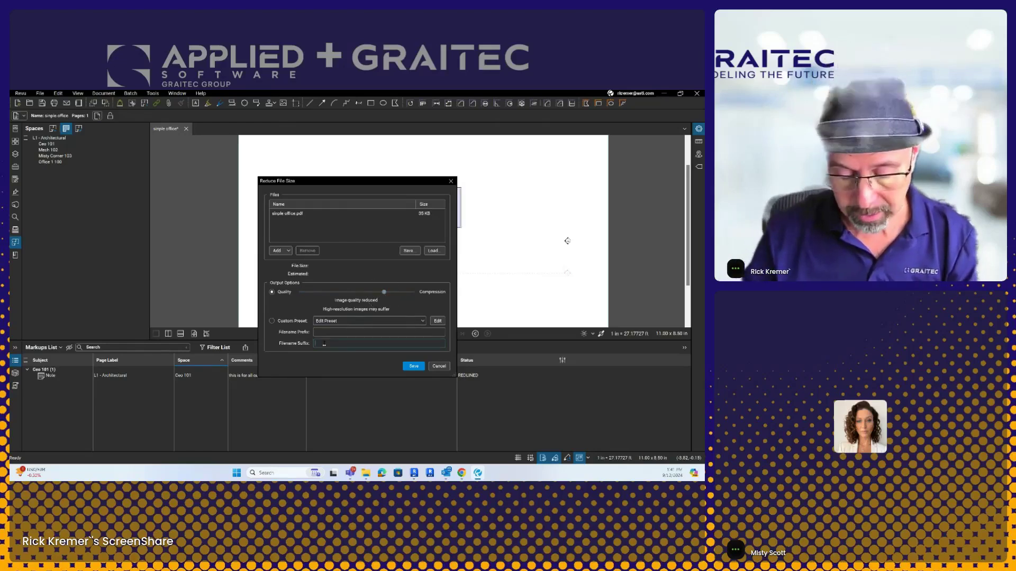
text(reduced)
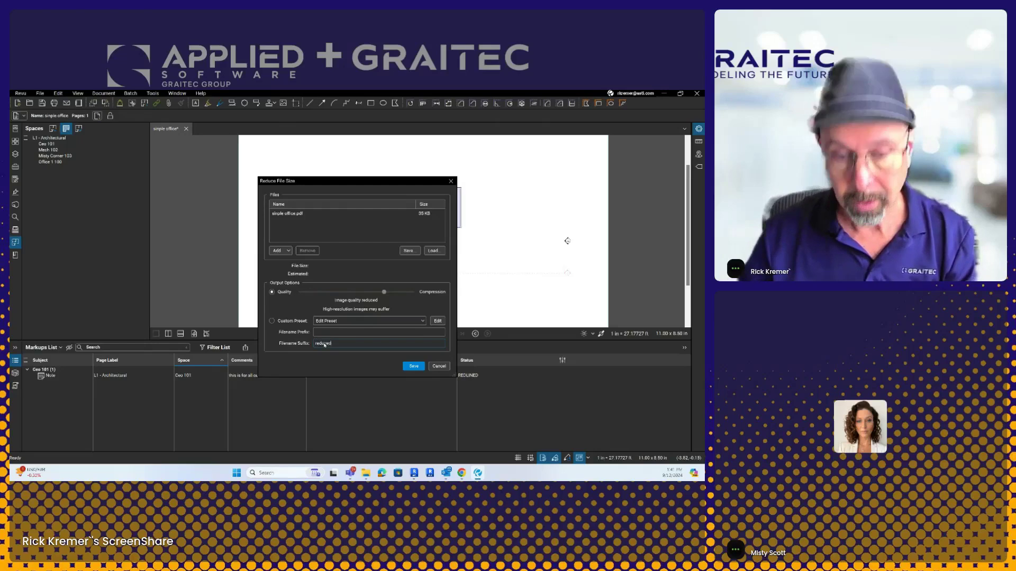
click(413, 370)
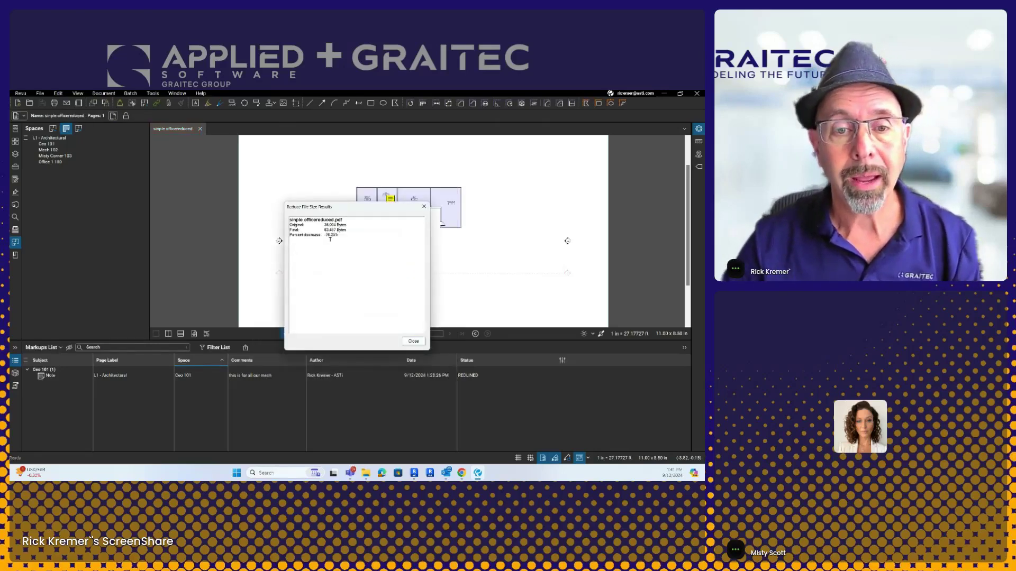
Close the Reduce File Size Results and return to Revit's Print dialog.
click(330, 239)
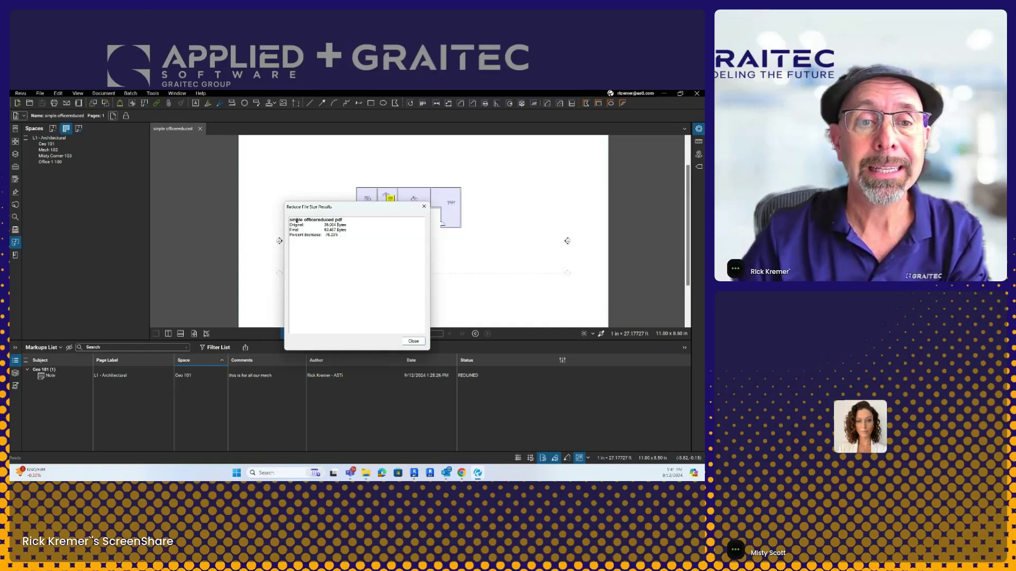
click(417, 342)
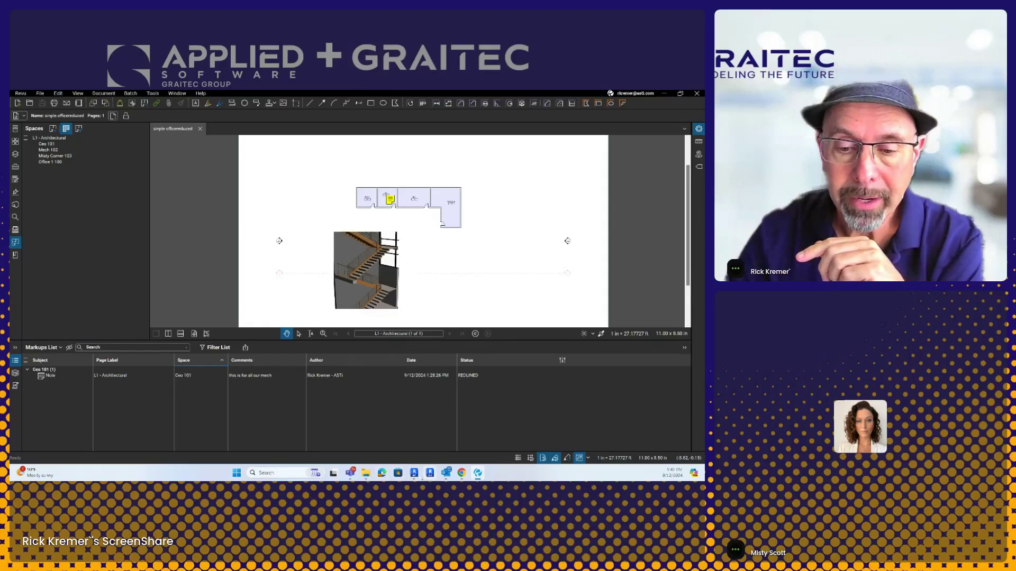
click(416, 474)
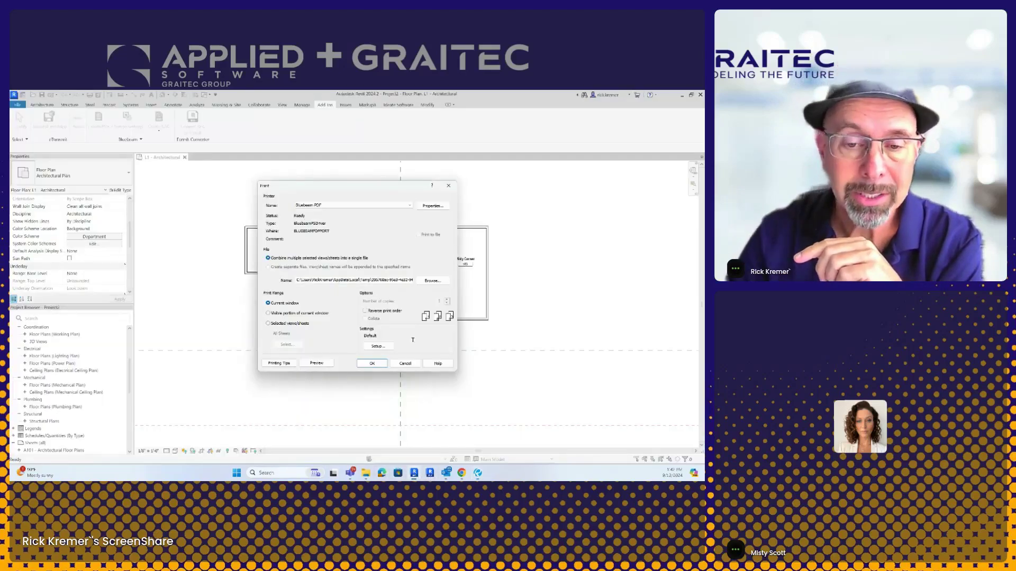
Cancel printing to Bluebeam PDF, then select and deselect the Office 1 room.
click(405, 364)
click(279, 242)
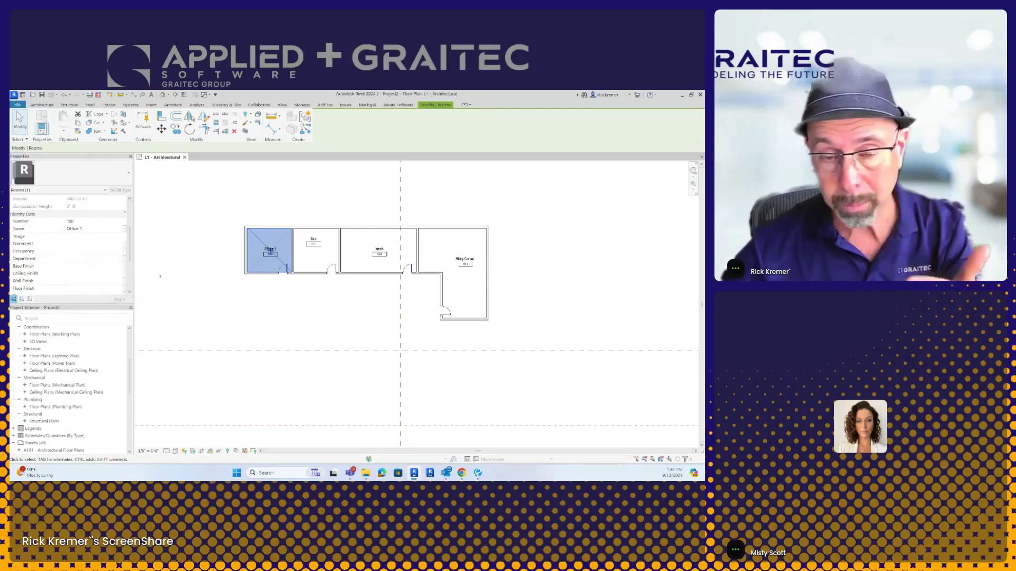
mouse_move(478, 473)
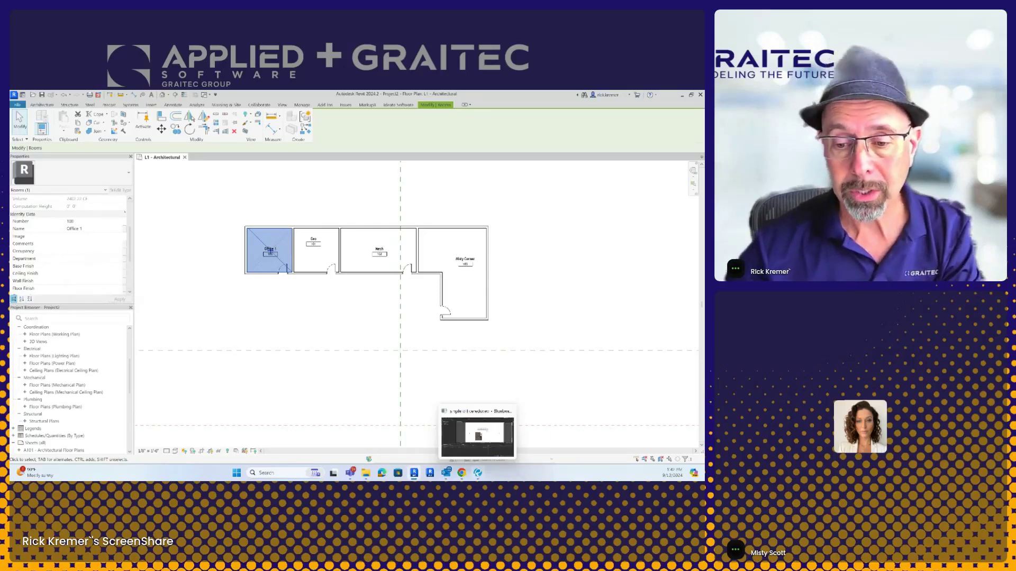
click(462, 376)
Switch back to simple officereduced.pdf in Revu and open the Help menu.
mouse_move(478, 473)
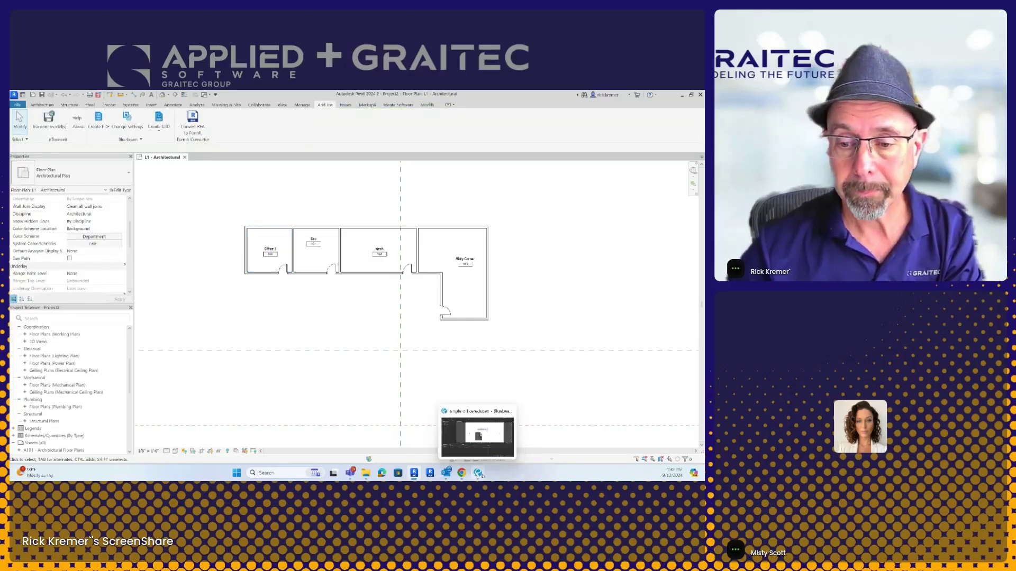
click(470, 433)
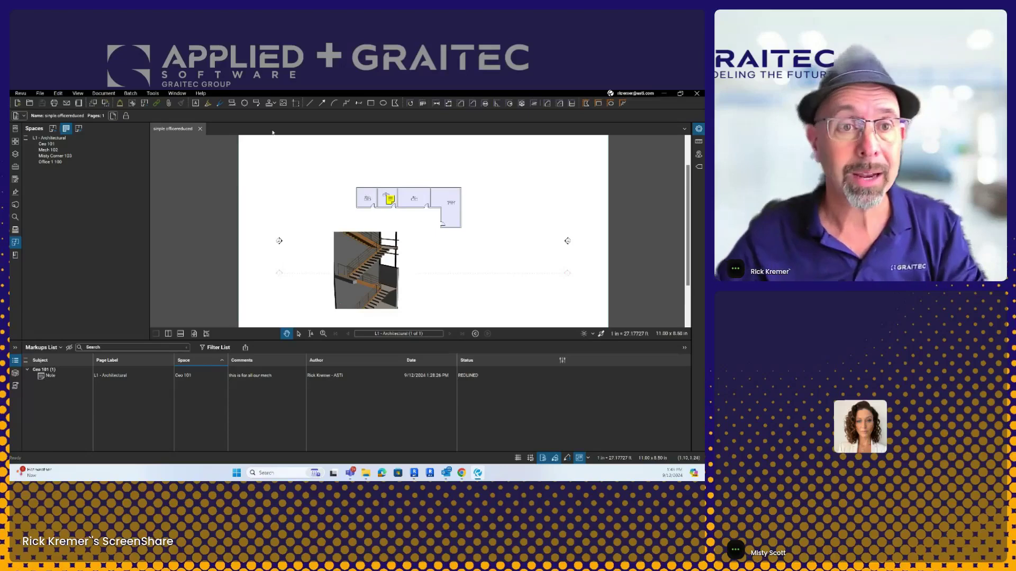
click(200, 93)
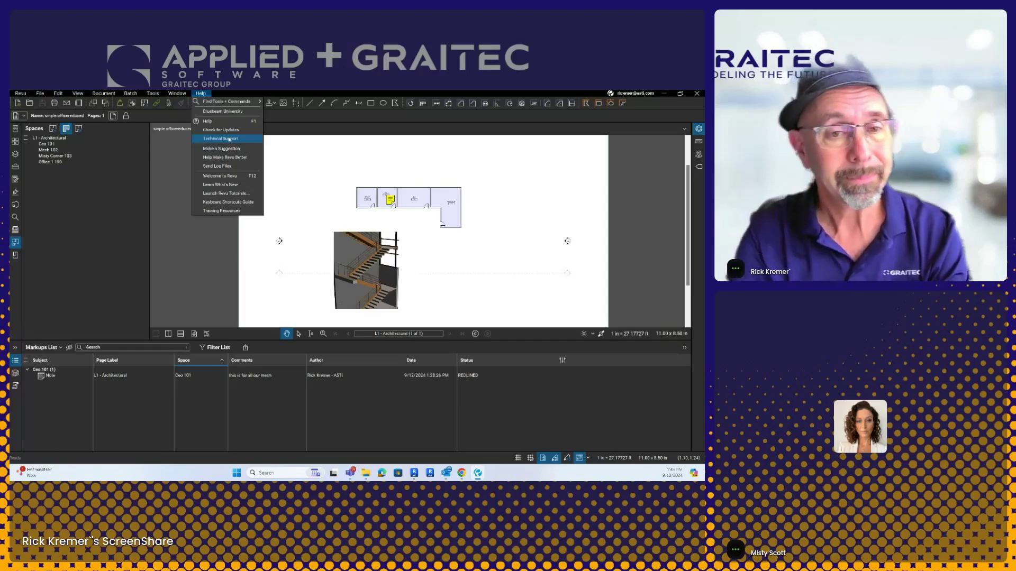
Close the Help menu and show the Studio panel's All Projects list.
click(303, 164)
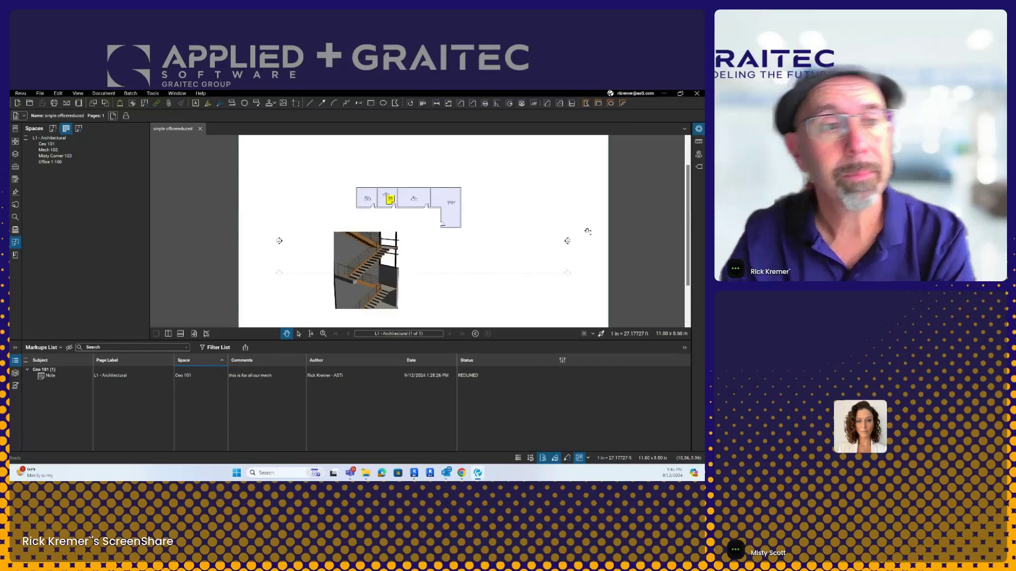
click(15, 205)
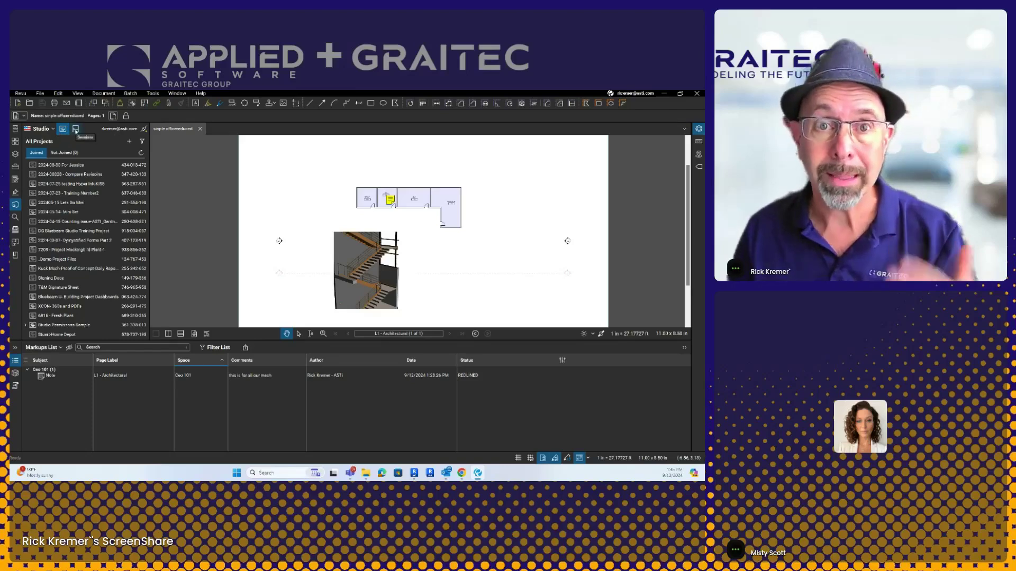
Join the 2024-08-08-Sessions-Progress session from the Studio Sessions list.
click(75, 129)
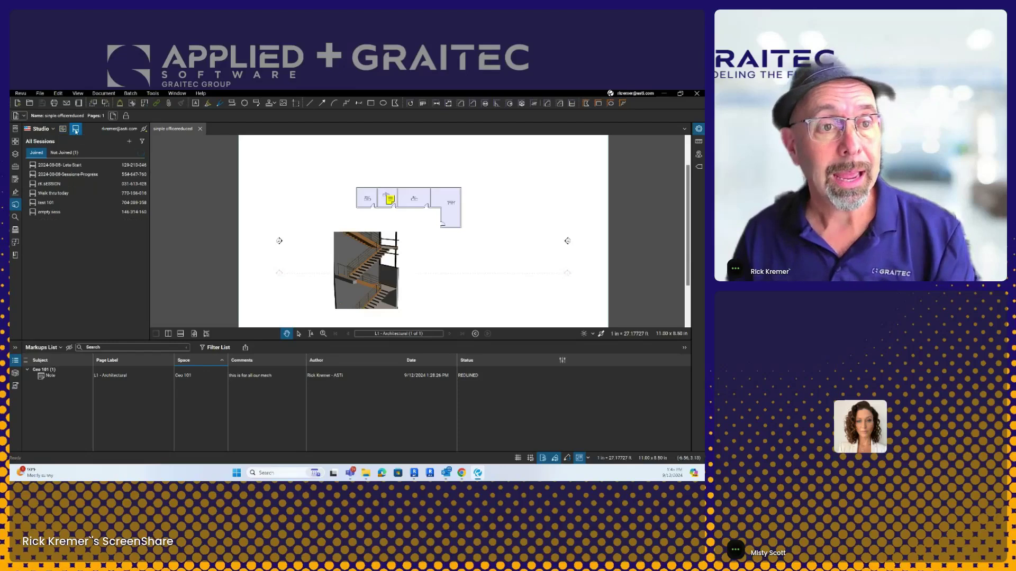
double_click(77, 165)
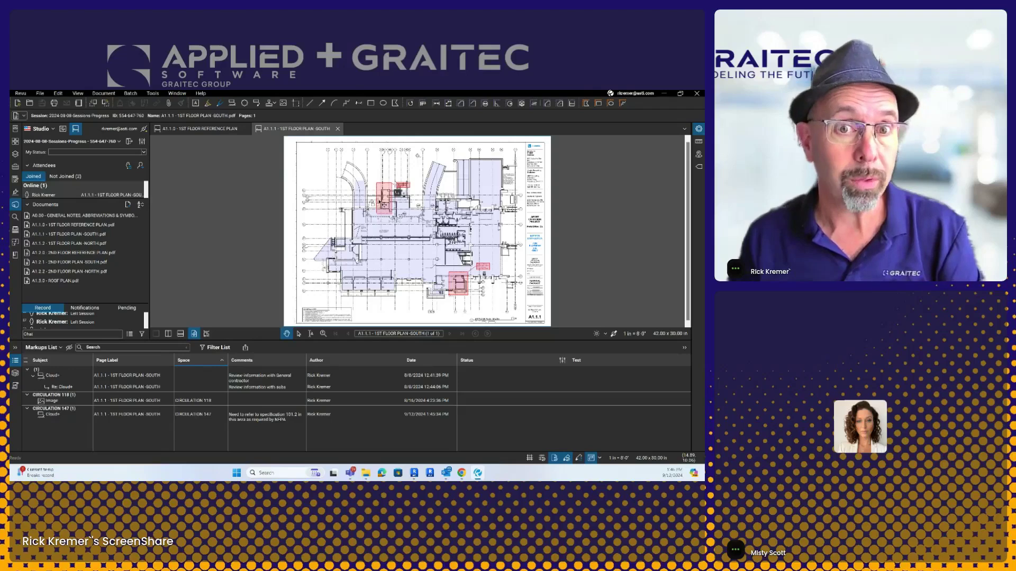
click(200, 93)
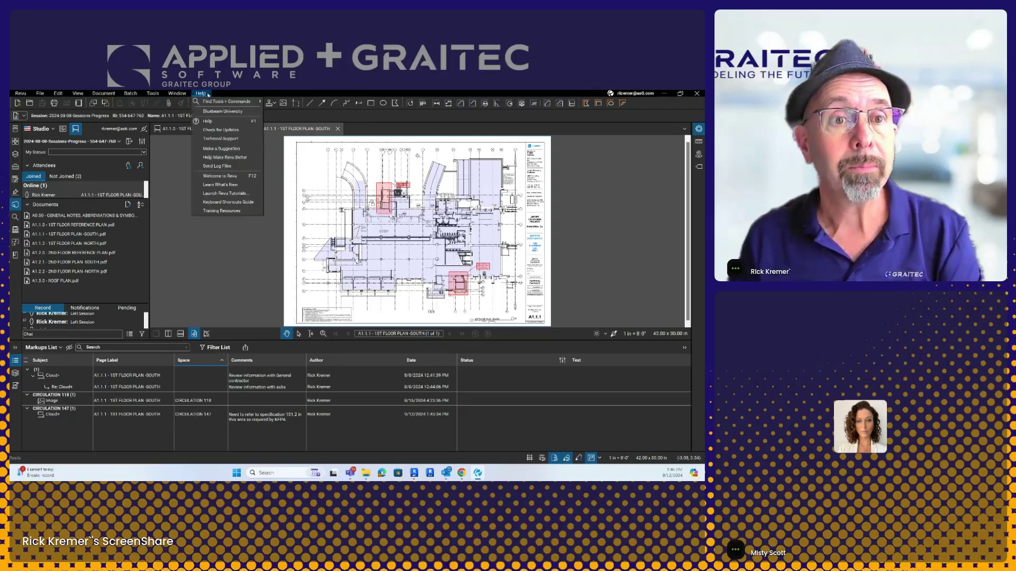
mouse_move(228, 101)
click(325, 101)
text(3d)
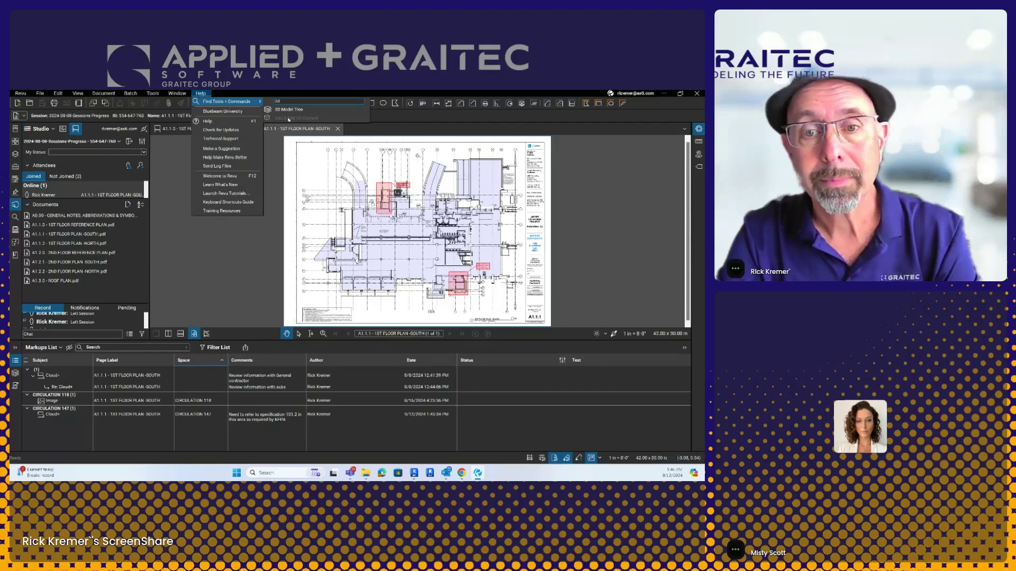
key(Escape)
key(Escape)
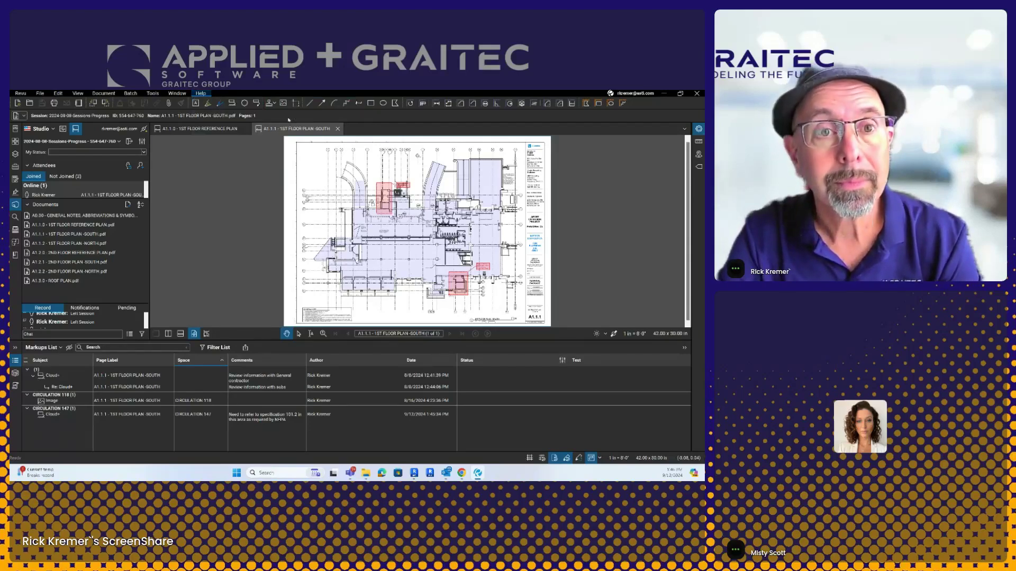